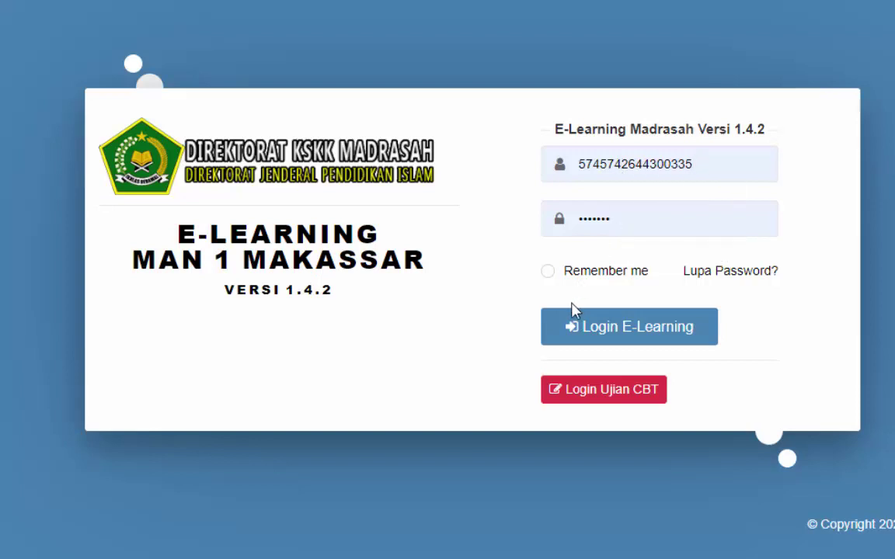
- Log in to the E-Learning account with the filled-in credentials and go through the whole welcome tour, closing its thank-you message
{"action": "left_click", "coordinate": [642, 345]}
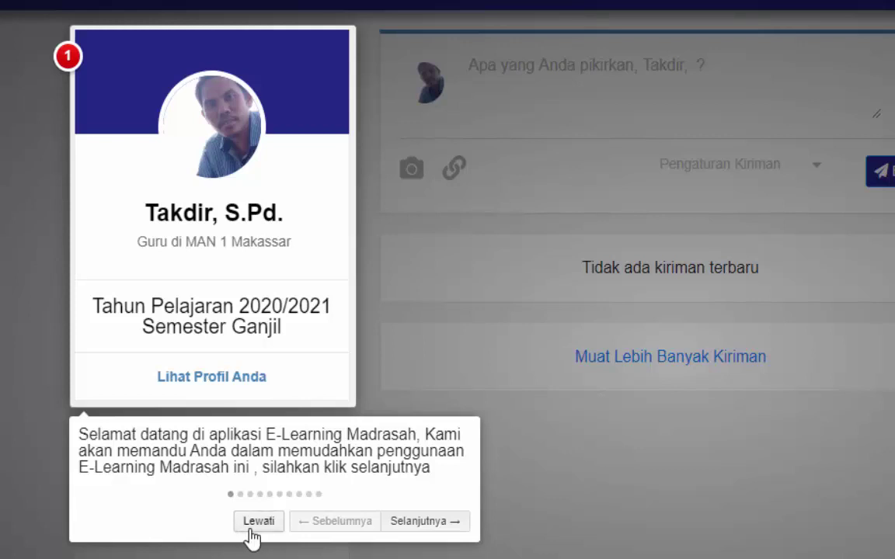
{"action": "left_click", "coordinate": [419, 525]}
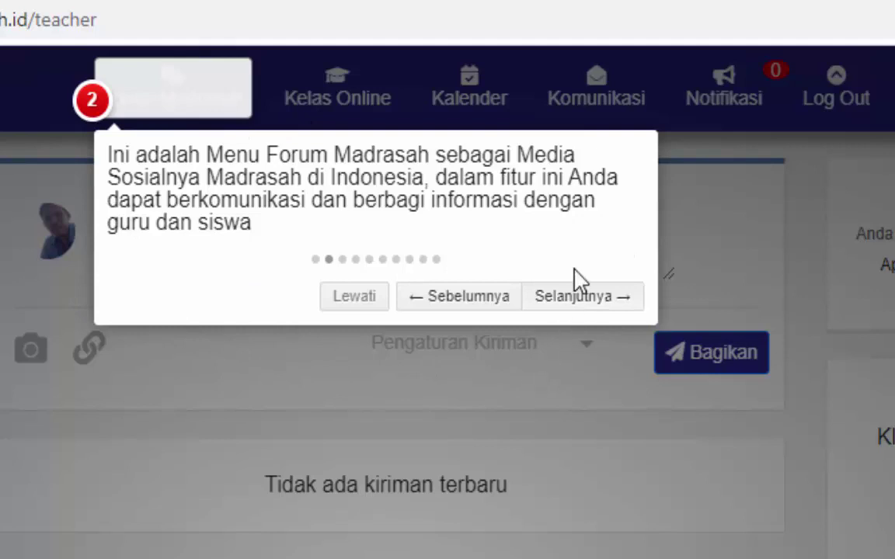
{"action": "left_click", "coordinate": [582, 297]}
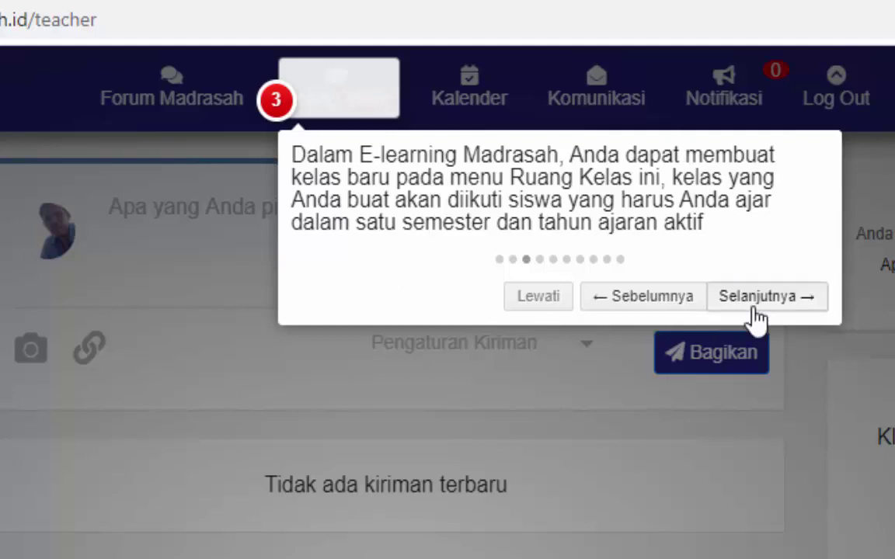
{"action": "left_click", "coordinate": [755, 299]}
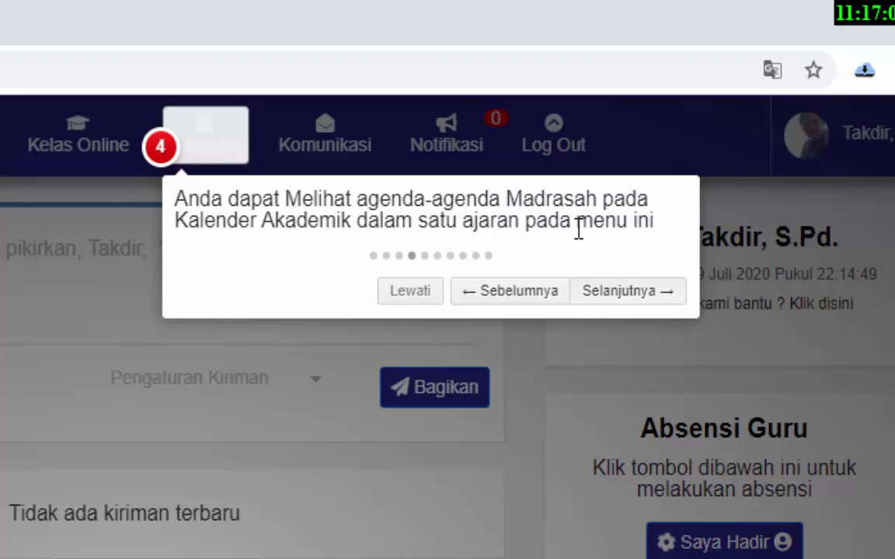
{"action": "left_click", "coordinate": [605, 303]}
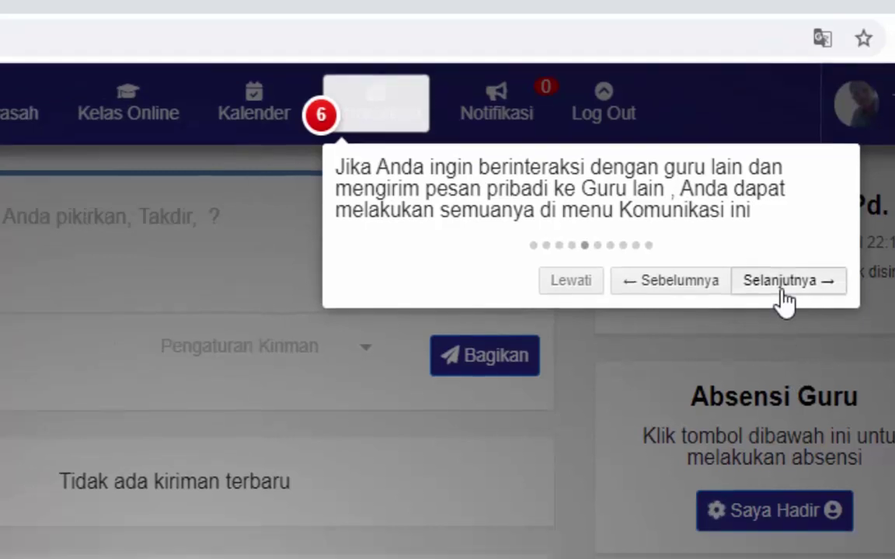
{"action": "left_click", "coordinate": [734, 331]}
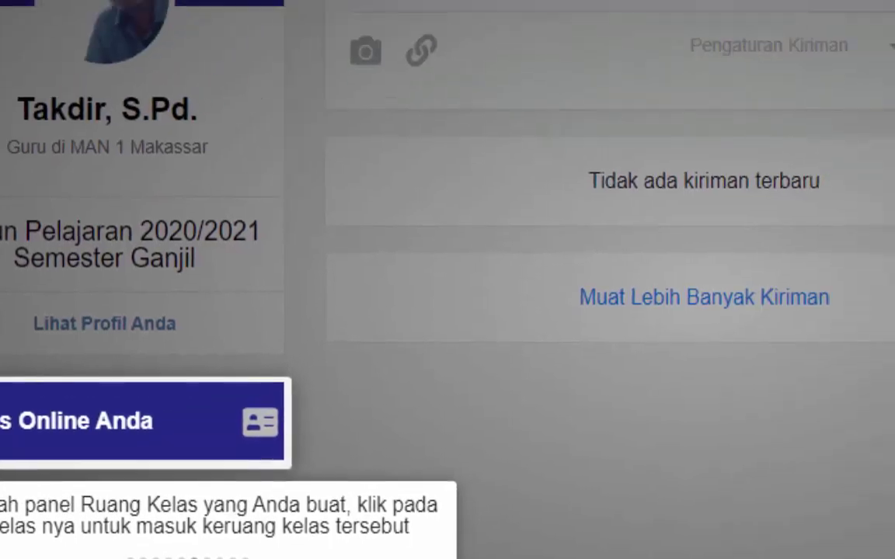
{"action": "left_click", "coordinate": [524, 456]}
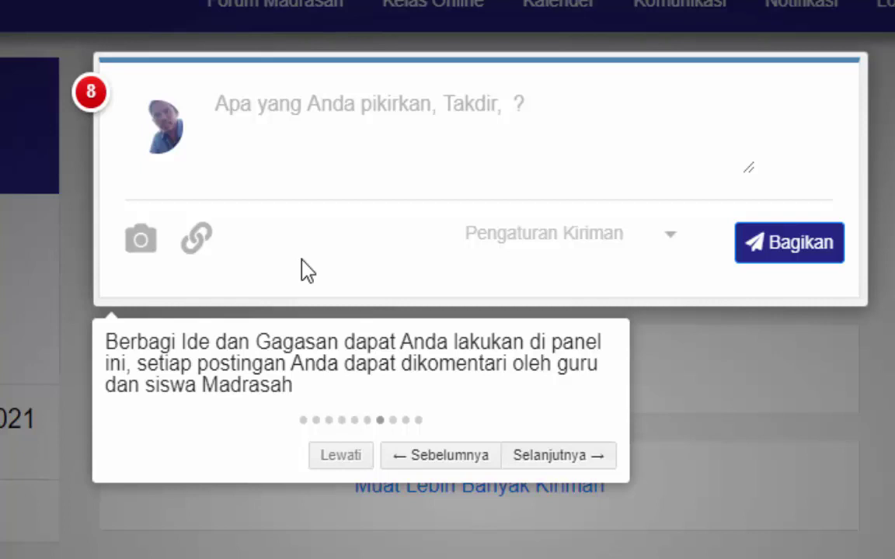
{"action": "left_click", "coordinate": [536, 458]}
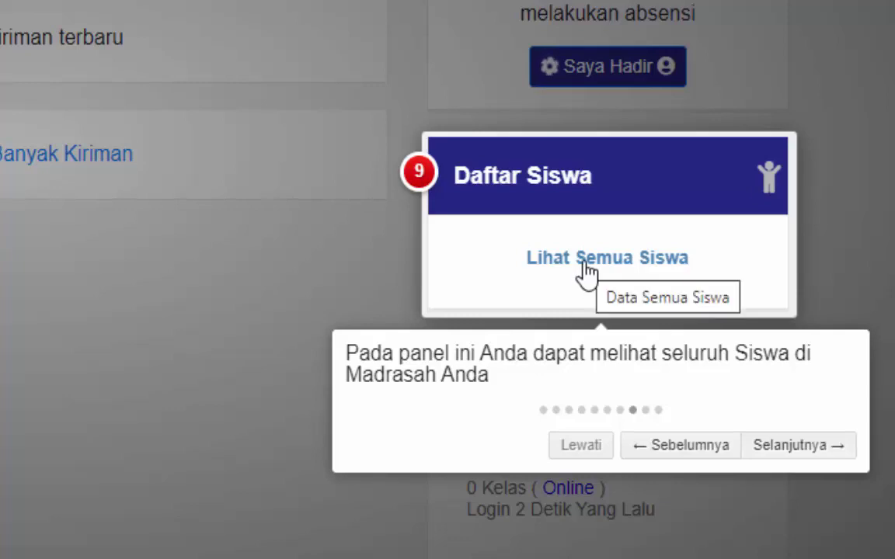
{"action": "left_click", "coordinate": [812, 455]}
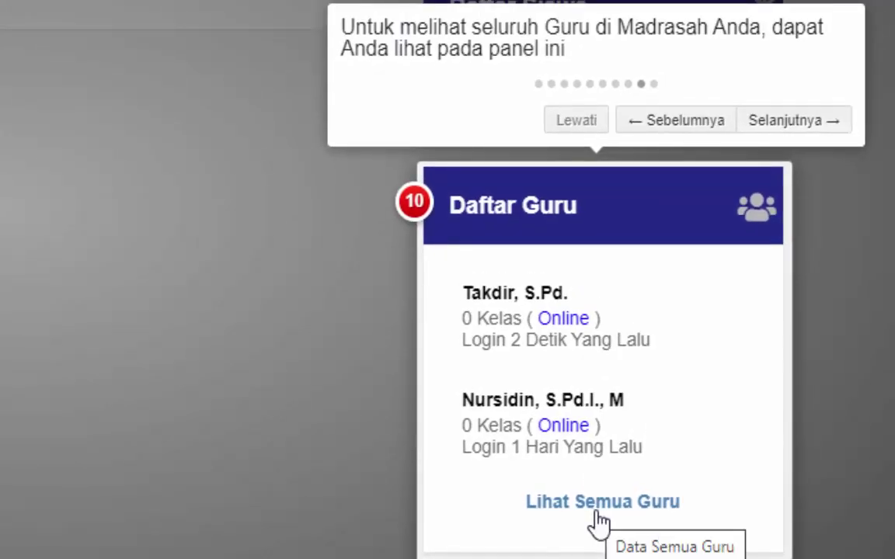
{"action": "left_click", "coordinate": [799, 129]}
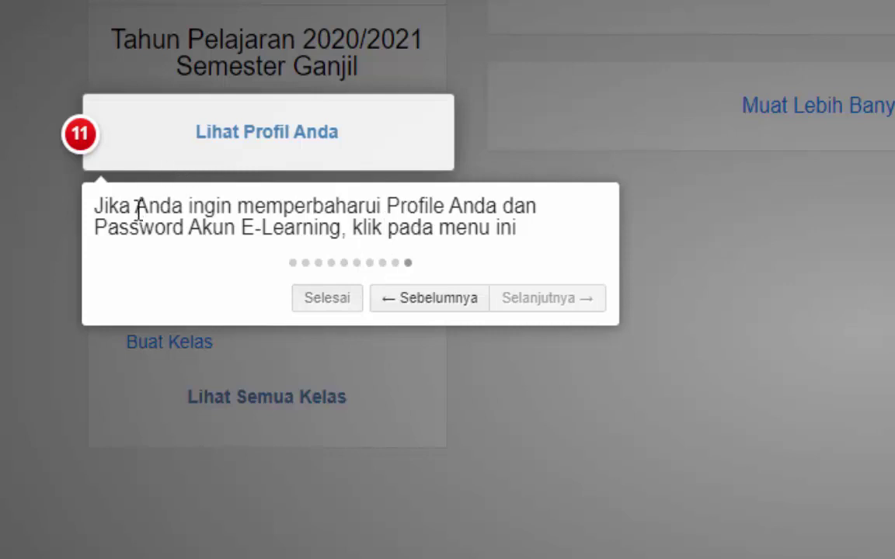
{"action": "left_click", "coordinate": [341, 305]}
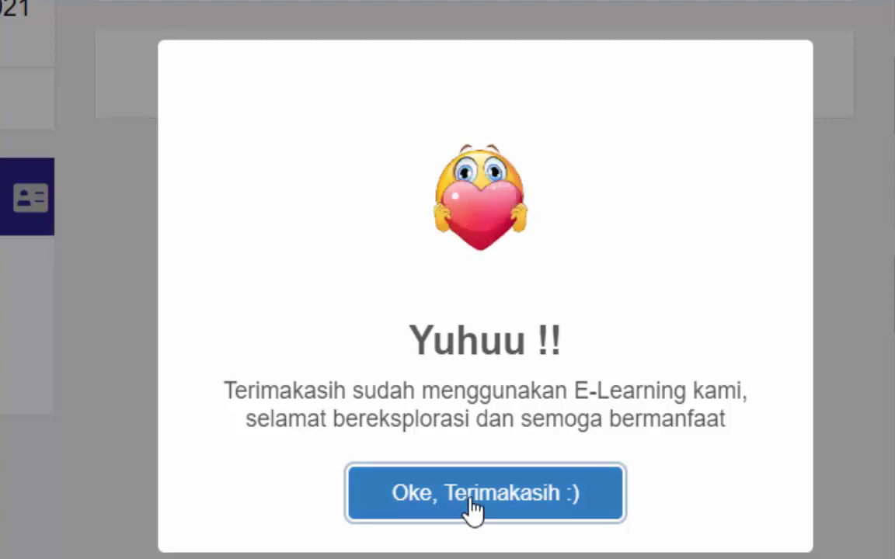
{"action": "left_click", "coordinate": [474, 506]}
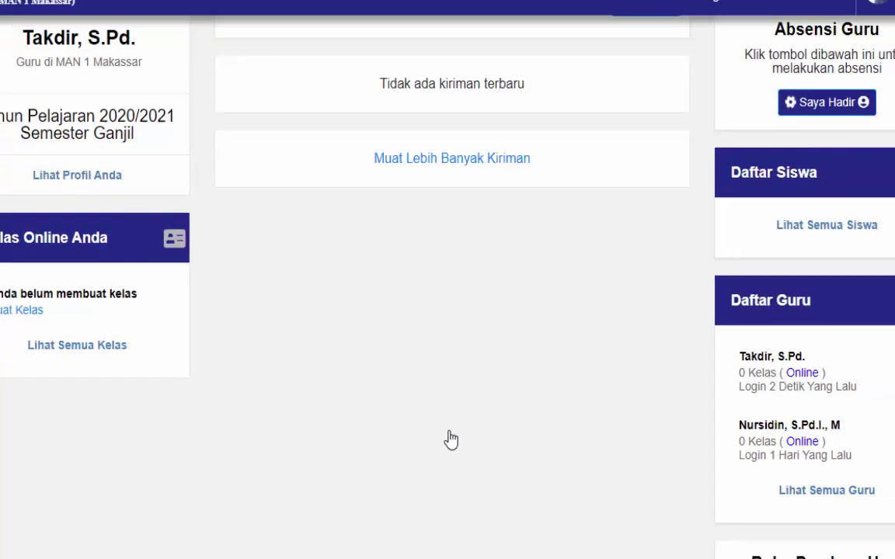
- Open the teacher's own profile page and choose the portrait image from the Downloads folder as the new profile photo
{"action": "scroll", "coordinate": [451, 440], "scroll_direction": "up", "scroll_amount": 3}
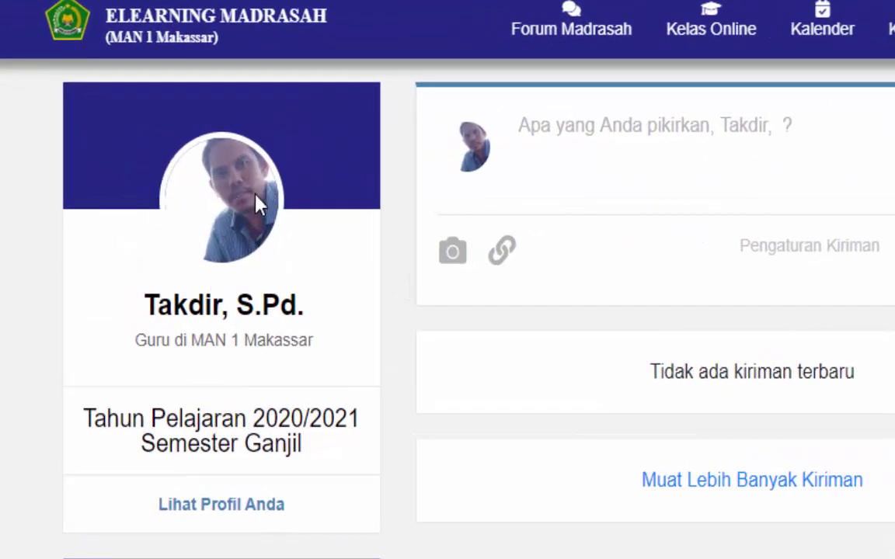
{"action": "left_click", "coordinate": [209, 516]}
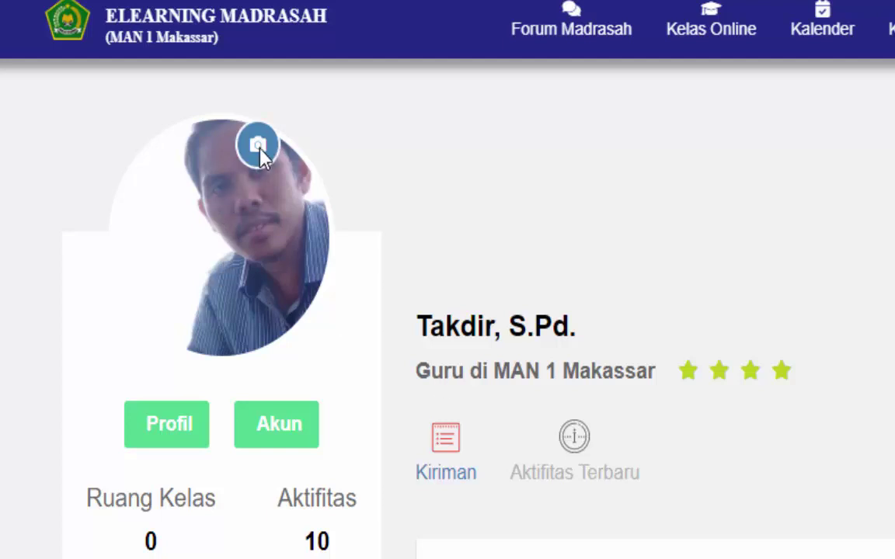
{"action": "left_click", "coordinate": [272, 267]}
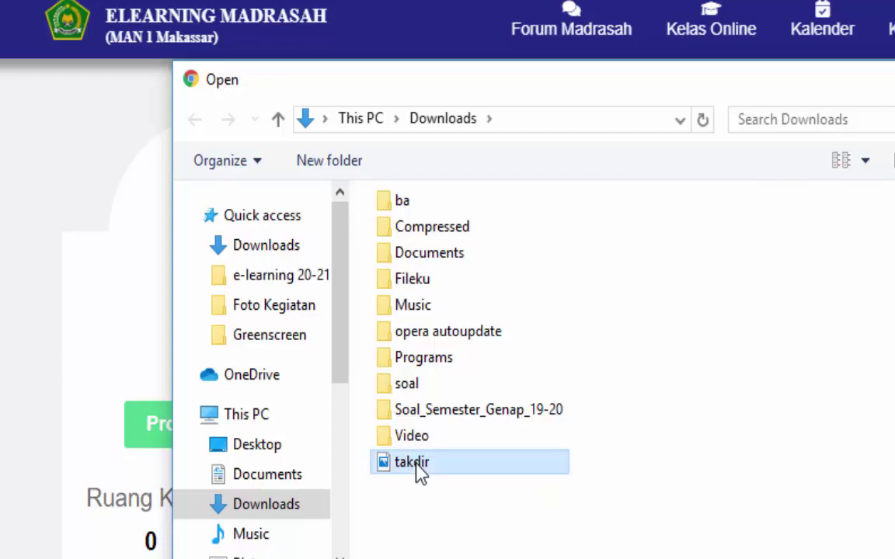
{"action": "double_click", "coordinate": [411, 463]}
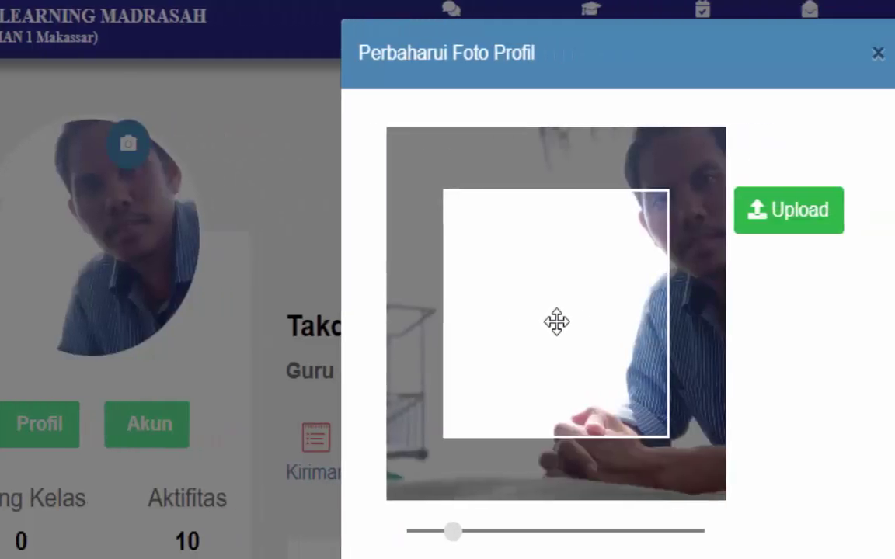
- Reposition the portrait so the face sits inside the crop frame, and upload it as the profile photo
{"action": "left_click_drag", "start_coordinate": [556, 321], "coordinate": [446, 395]}
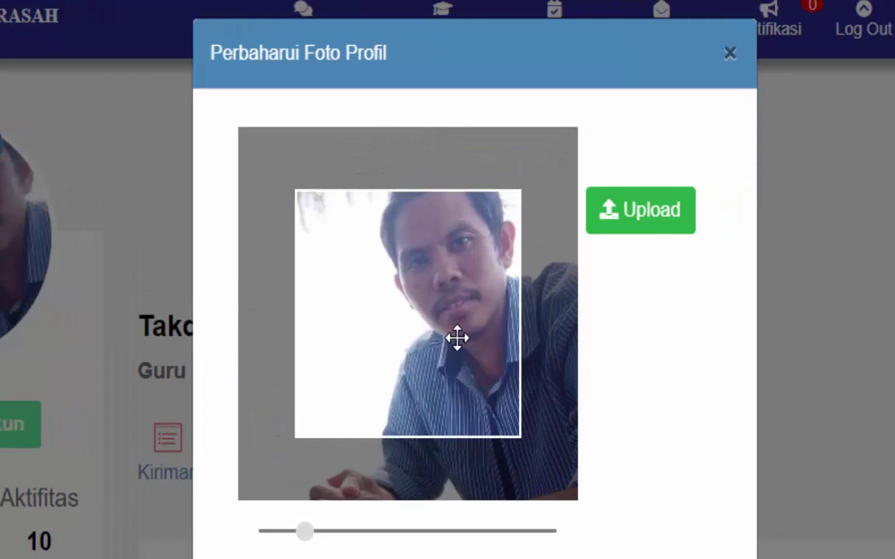
{"action": "left_click_drag", "start_coordinate": [458, 339], "coordinate": [435, 338]}
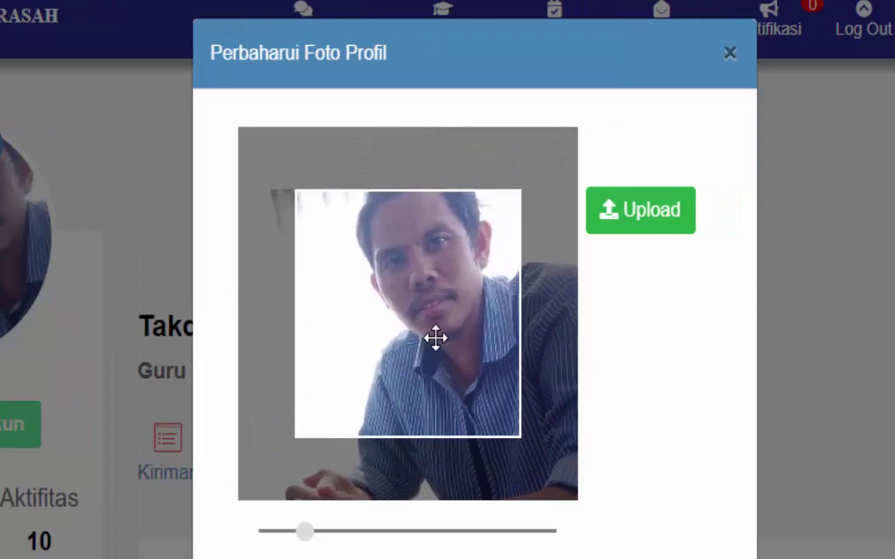
{"action": "left_click", "coordinate": [655, 211]}
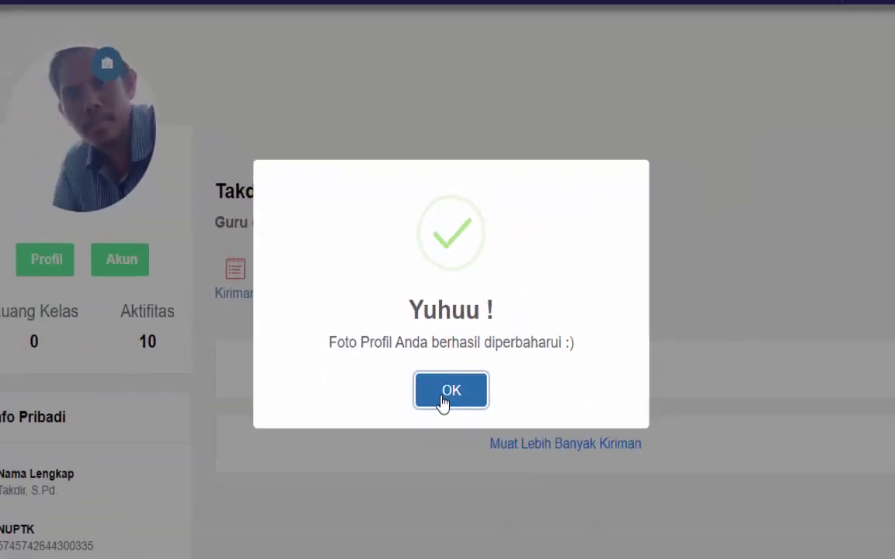
{"action": "left_click", "coordinate": [441, 398]}
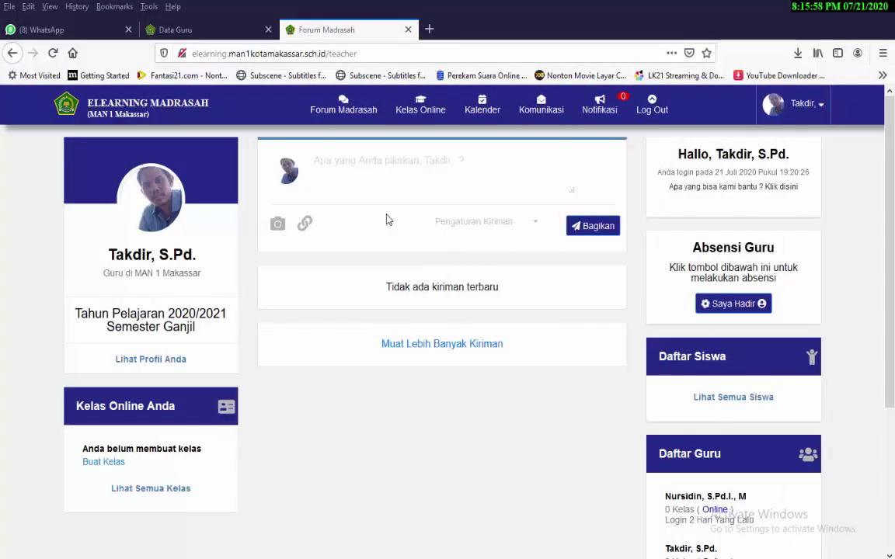
- Start a new online class for Kelas XI with Kelas XI Agama as its Rombel
{"action": "left_click", "coordinate": [412, 113]}
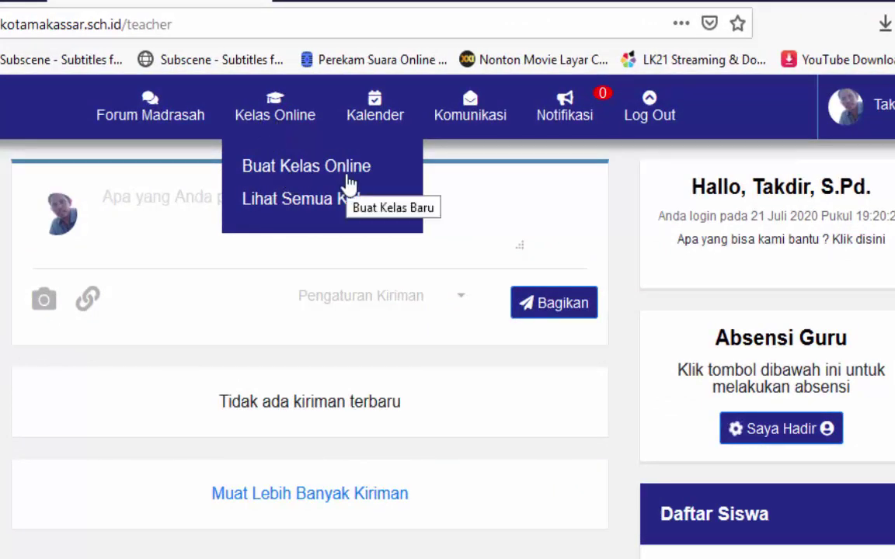
{"action": "left_click", "coordinate": [348, 184]}
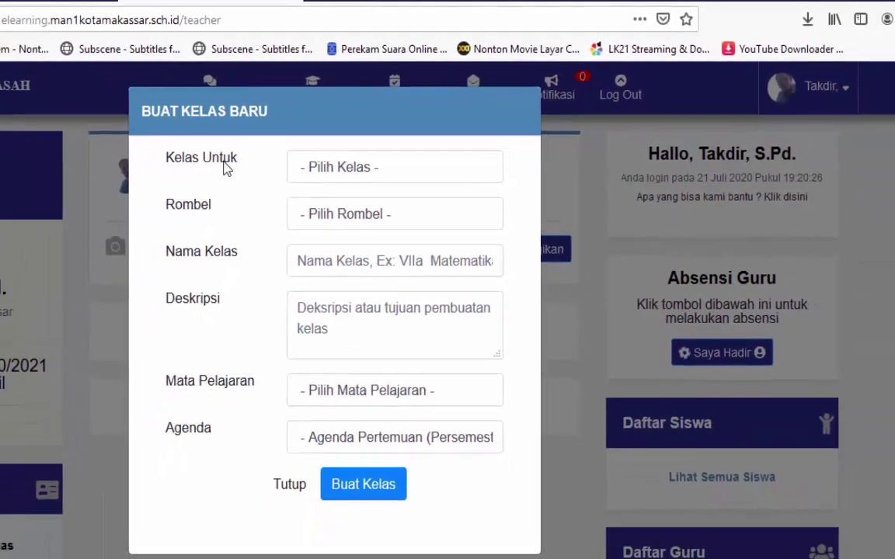
{"action": "left_click", "coordinate": [330, 179]}
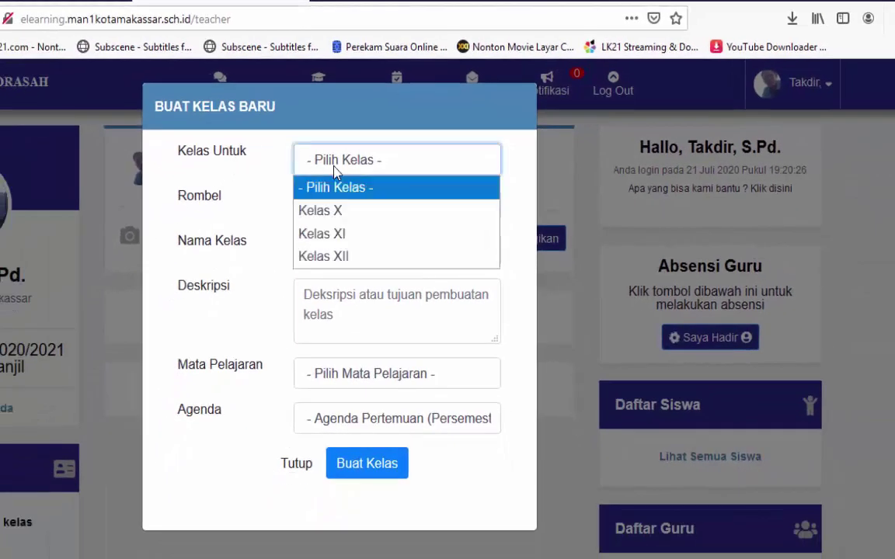
{"action": "left_click", "coordinate": [345, 237]}
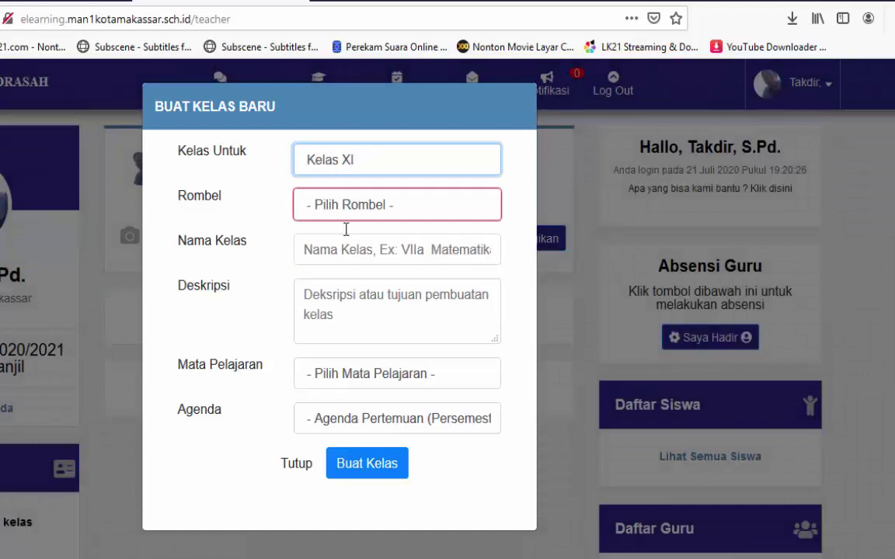
{"action": "left_click", "coordinate": [346, 211]}
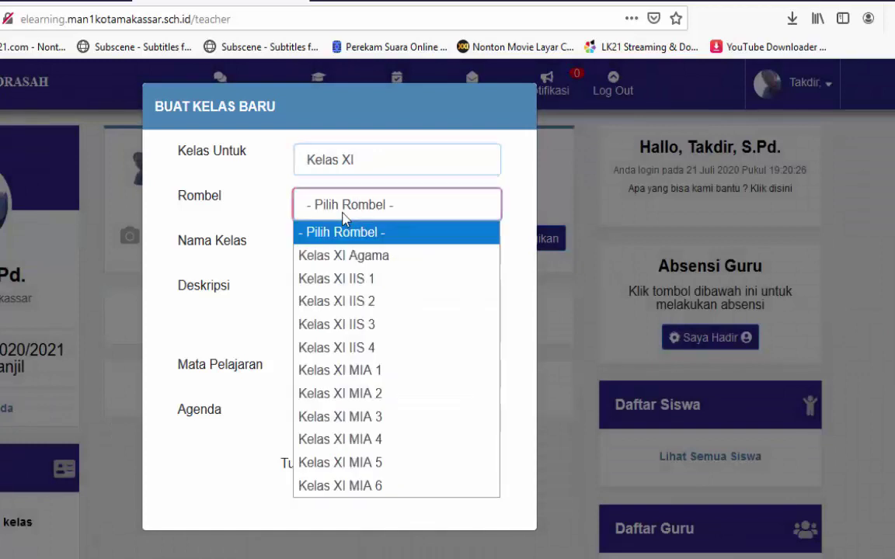
{"action": "left_click", "coordinate": [312, 255]}
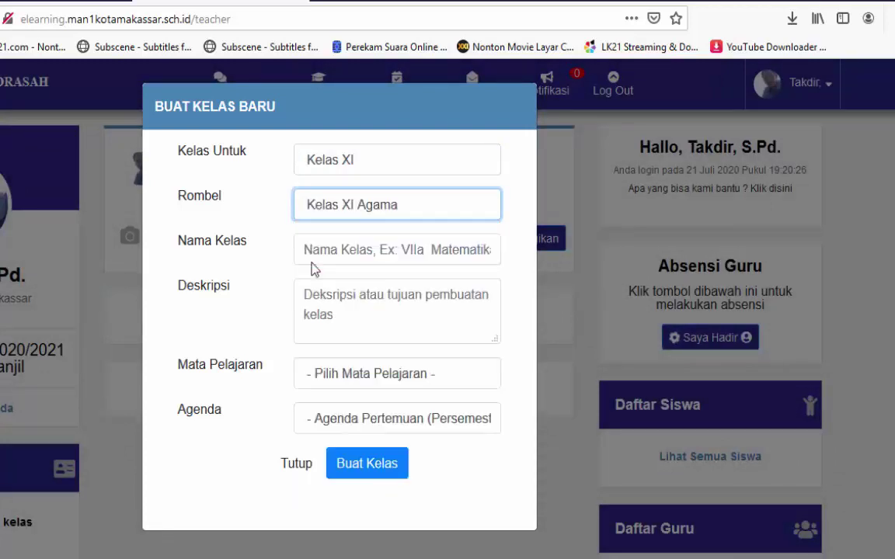
- Name the new class "Kelas XI Agama" and give it the description "Khusus Kelas Agama"
{"action": "left_click", "coordinate": [311, 256]}
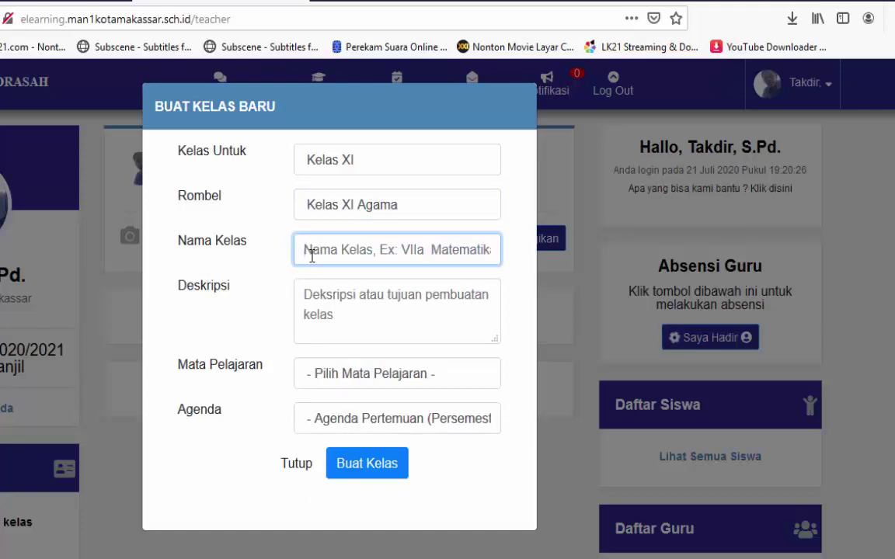
{"action": "type", "text": "Kelas"}
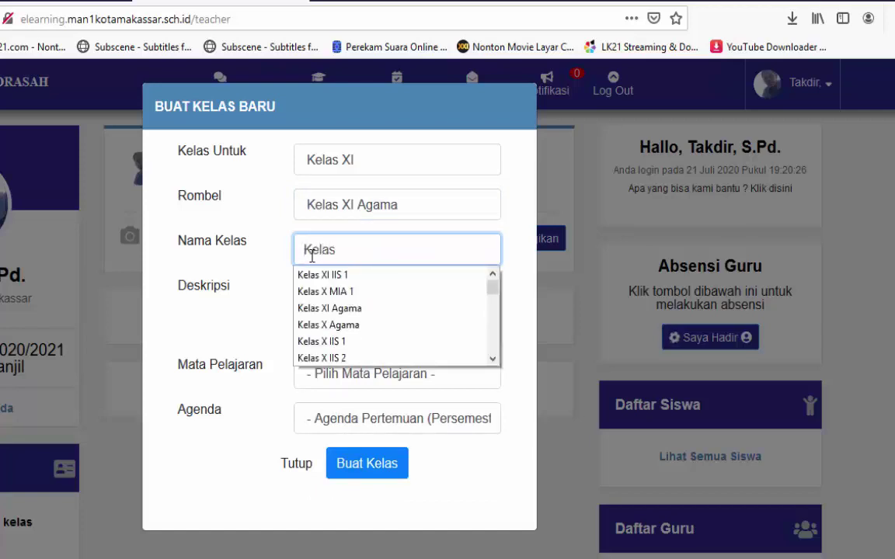
{"action": "type", "text": " XI Agama"}
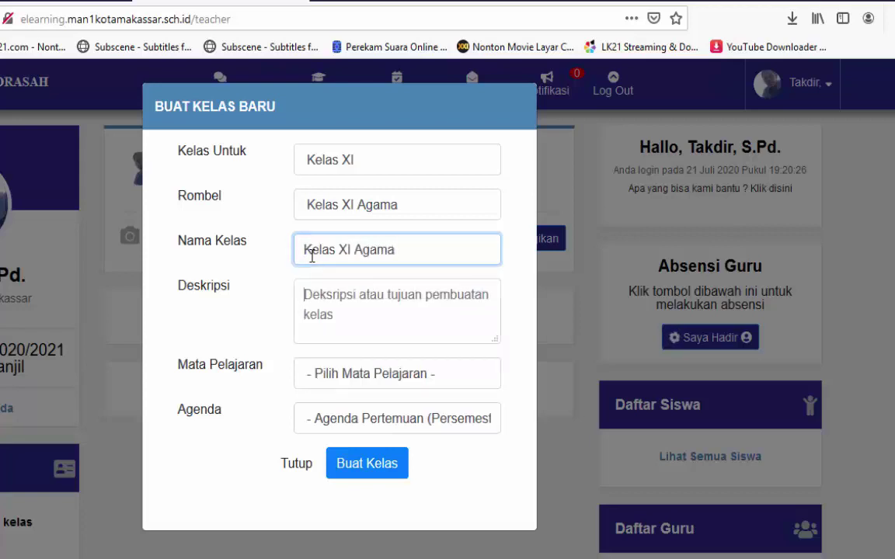
{"action": "key", "text": "Tab"}
{"action": "type", "text": "Khusu"}
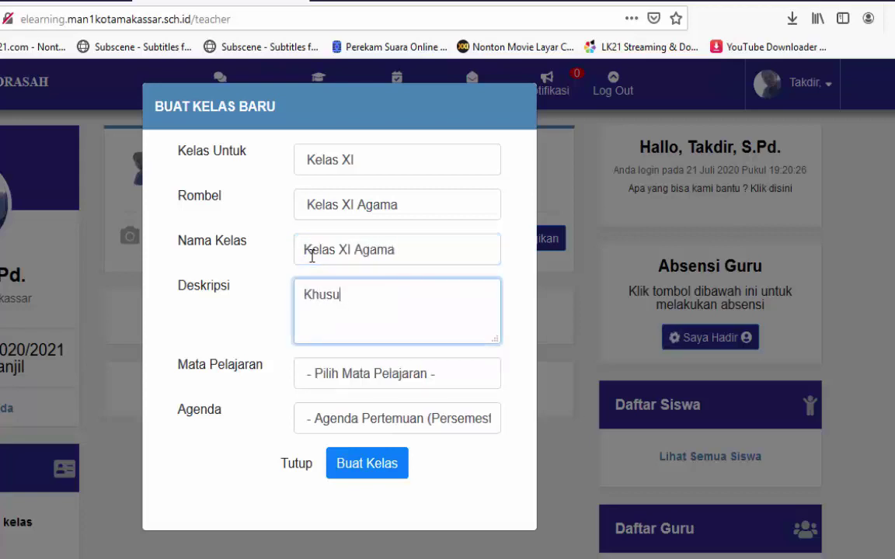
{"action": "type", "text": "s Kelas Agama"}
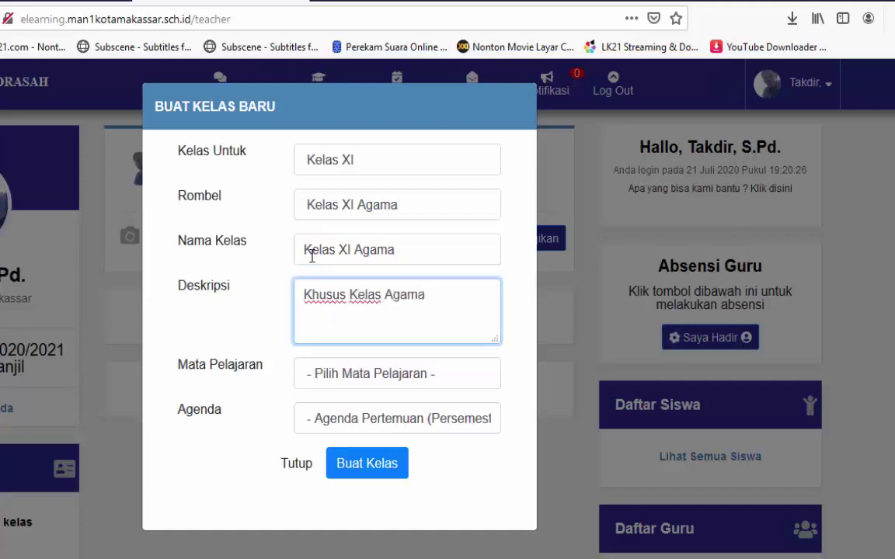
- Set the Mata Pelajaran to TIK and the Agenda to 4 meetings for Kelas XI Agama, and create the class
{"action": "left_click", "coordinate": [321, 379]}
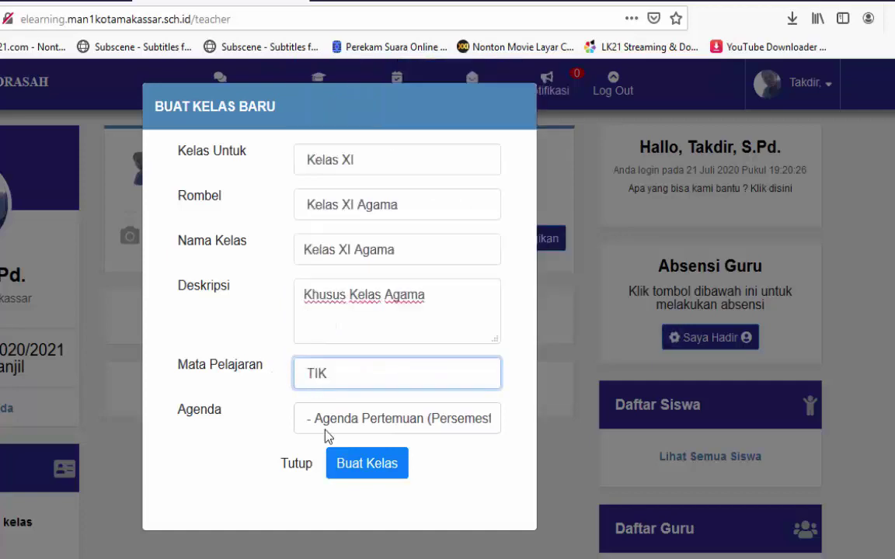
{"action": "left_click", "coordinate": [326, 435]}
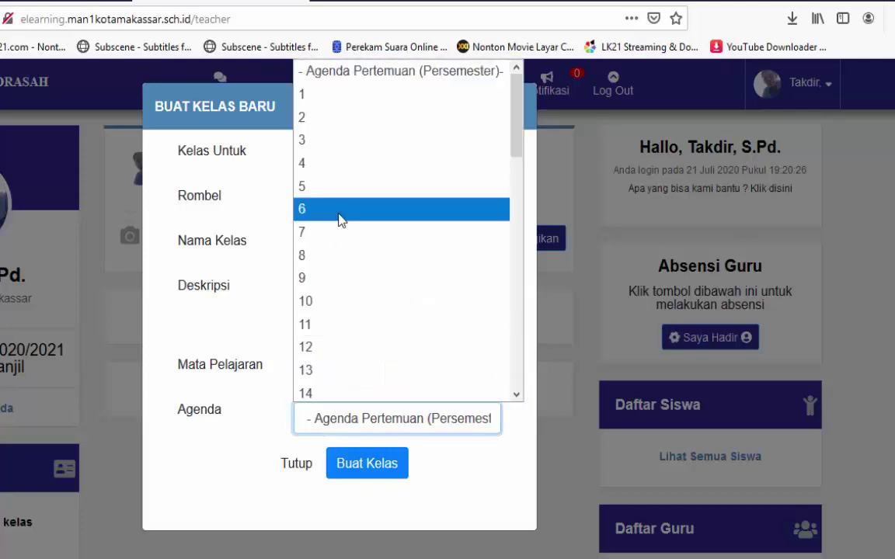
{"action": "scroll", "coordinate": [339, 221], "scroll_direction": "down", "scroll_amount": 12}
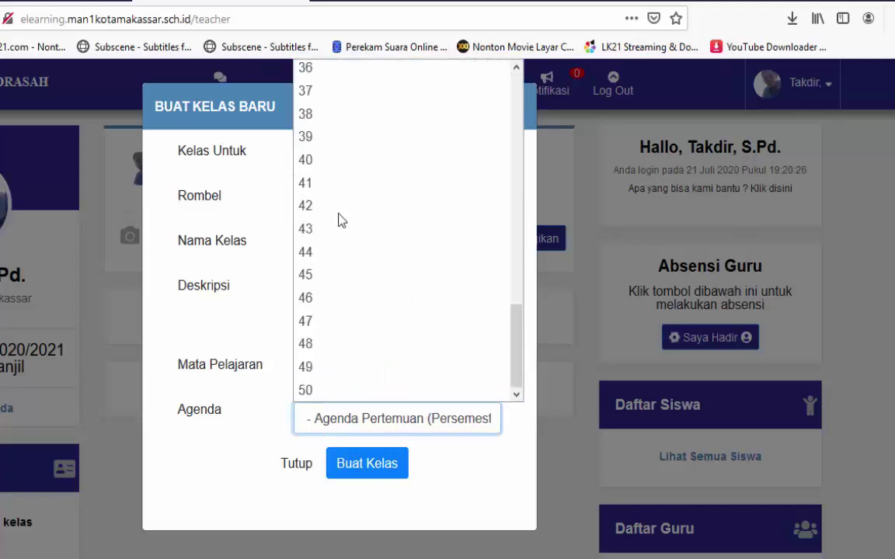
{"action": "scroll", "coordinate": [338, 220], "scroll_direction": "up", "scroll_amount": 1}
{"action": "scroll", "coordinate": [339, 220], "scroll_direction": "up", "scroll_amount": 12}
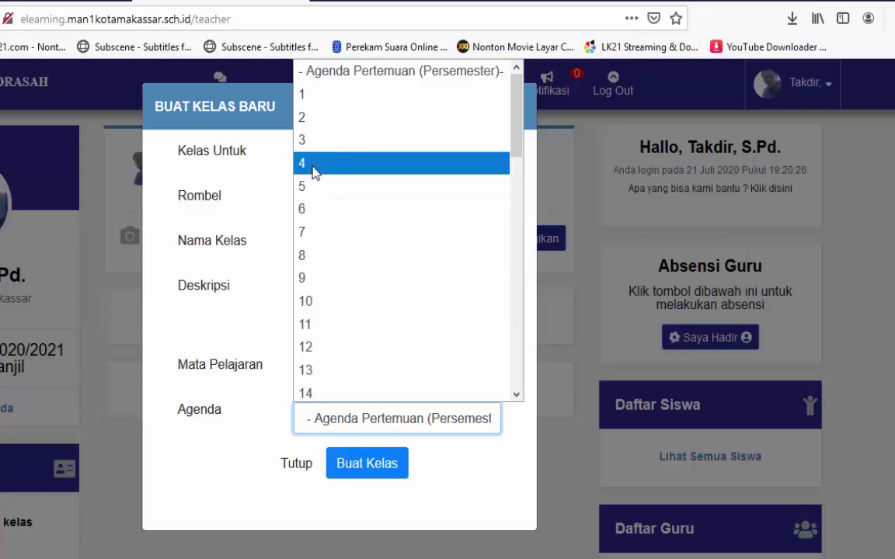
{"action": "left_click", "coordinate": [350, 172]}
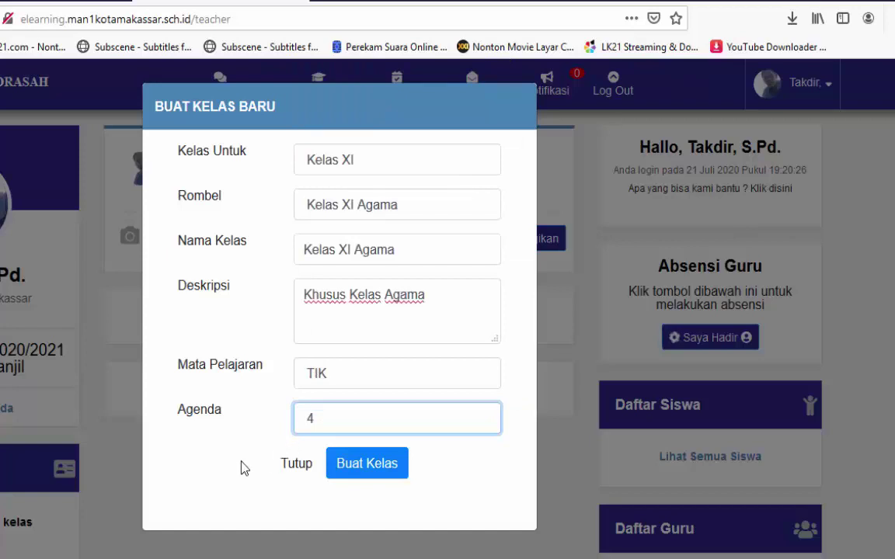
{"action": "left_click", "coordinate": [360, 481]}
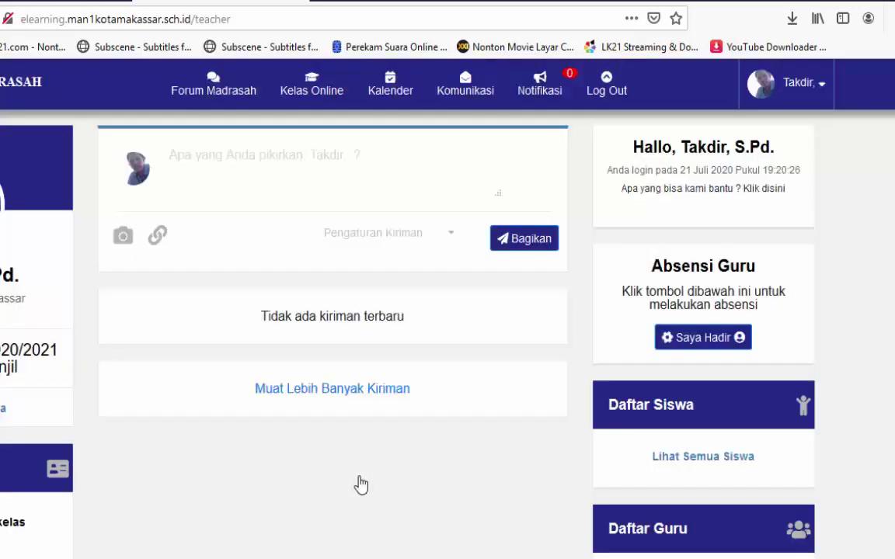
- Start another new online class for Kelas XI with Kelas XI IIS 1 as its Rombel
{"action": "left_click", "coordinate": [299, 92]}
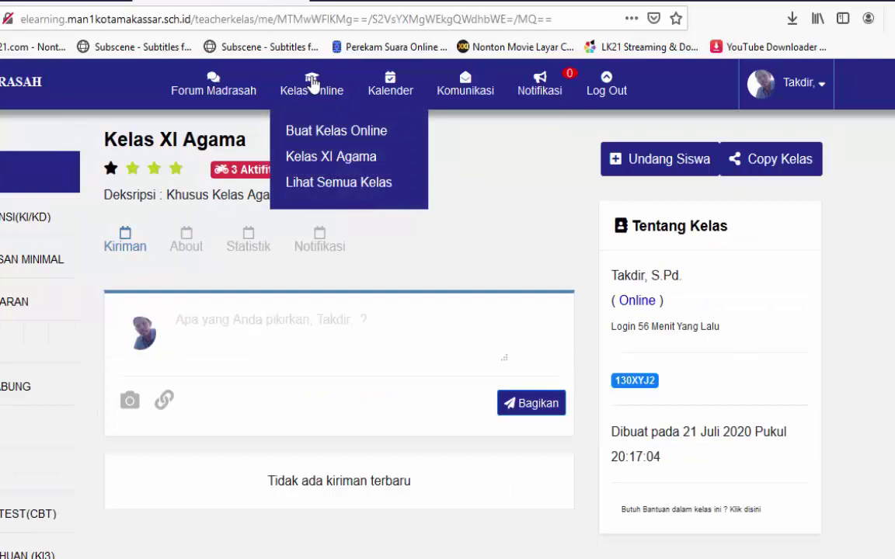
{"action": "left_click", "coordinate": [346, 132]}
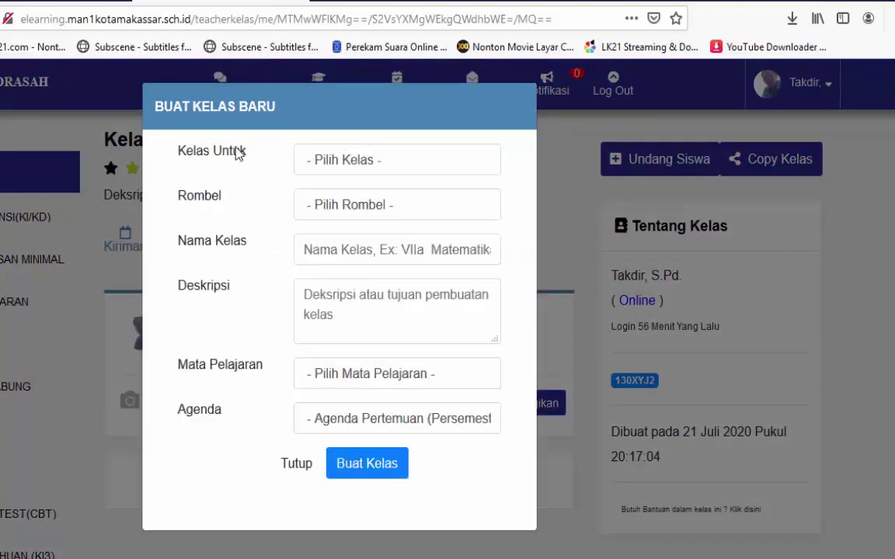
{"action": "left_click", "coordinate": [370, 172]}
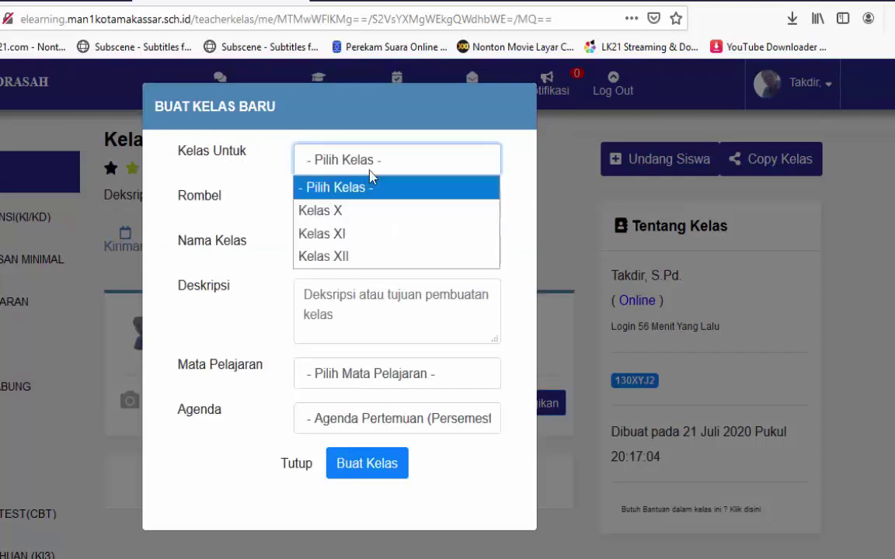
{"action": "left_click", "coordinate": [336, 234]}
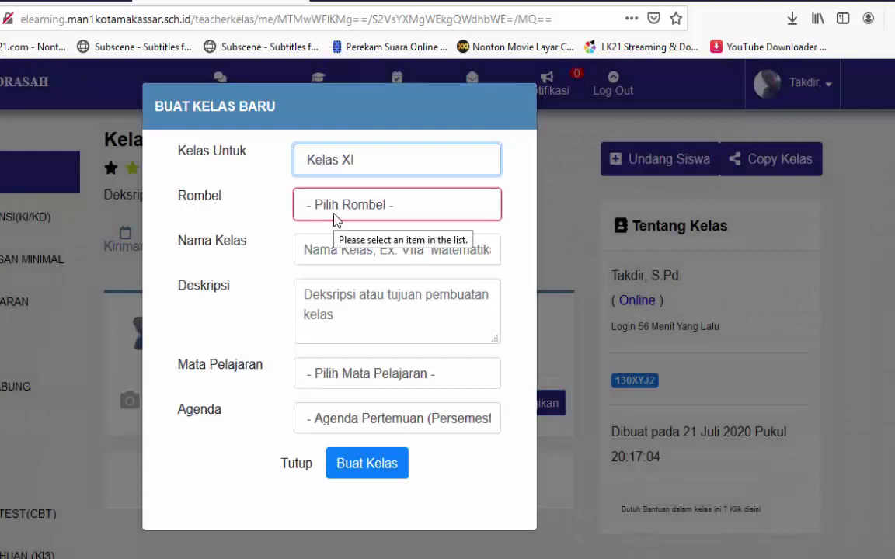
{"action": "left_click", "coordinate": [334, 218]}
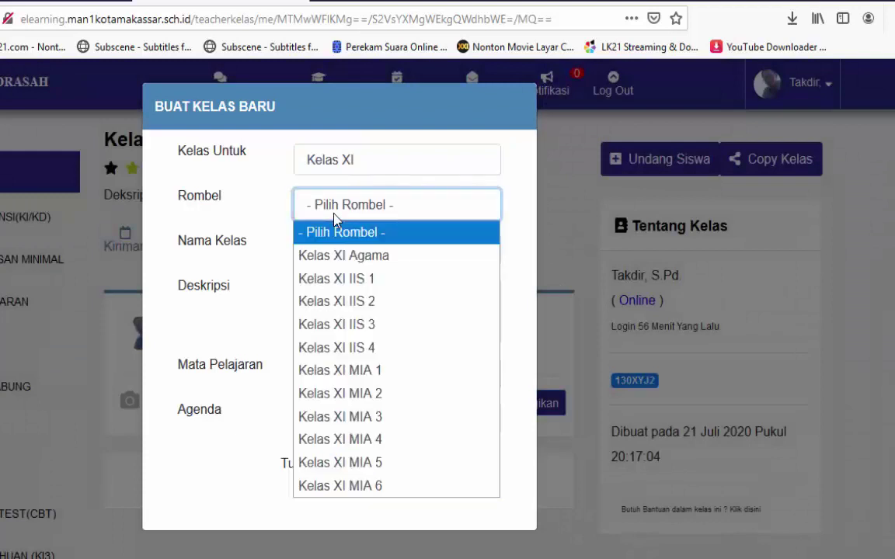
{"action": "left_click", "coordinate": [357, 280]}
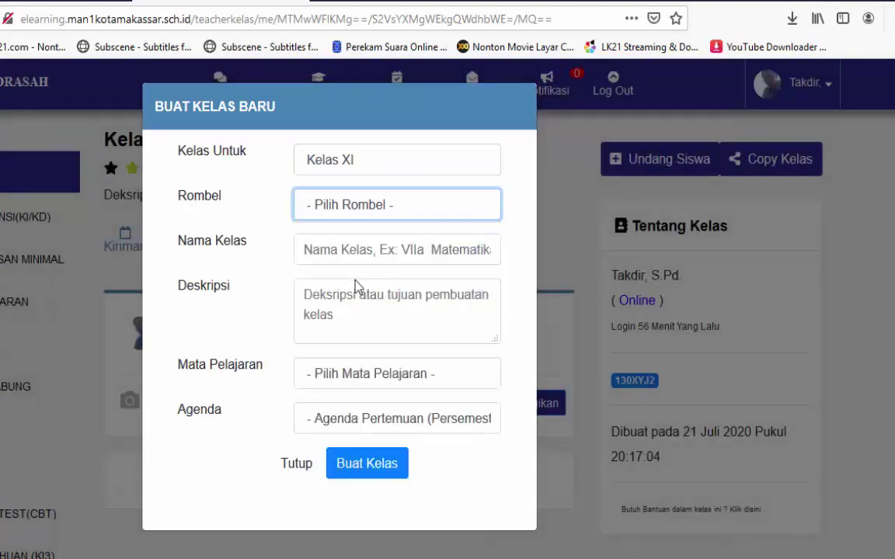
- Name the new class "Kelas XI IIS 1" and give it the description "Khusus Kelas Sosial"
{"action": "left_click", "coordinate": [305, 247]}
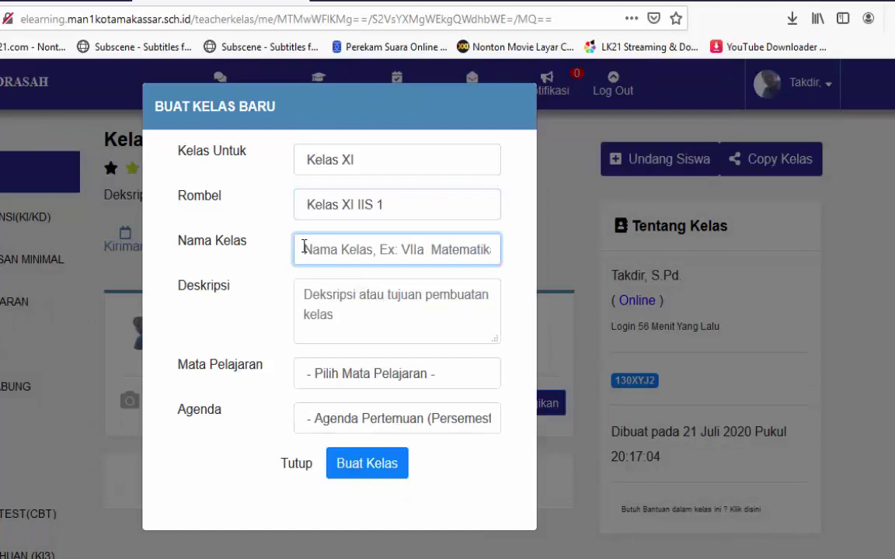
{"action": "type", "text": "Kelas"}
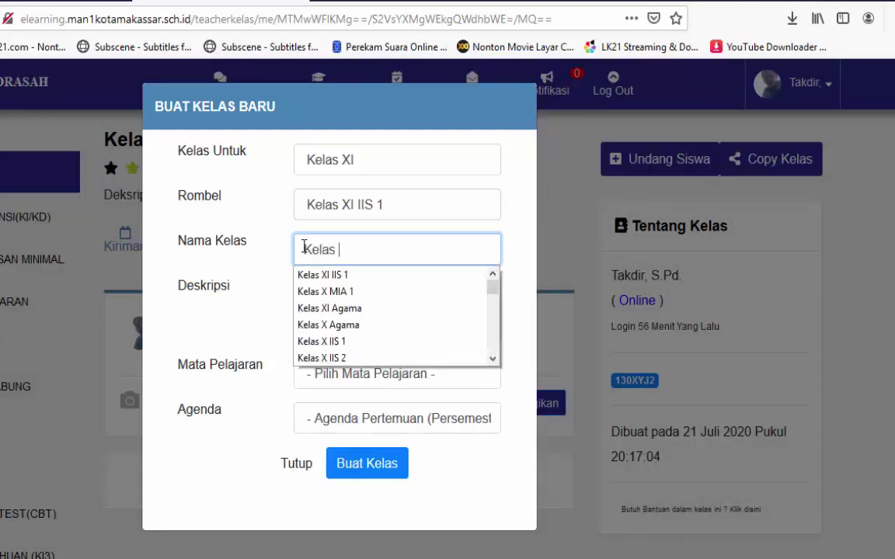
{"action": "type", "text": " XI IIS 1"}
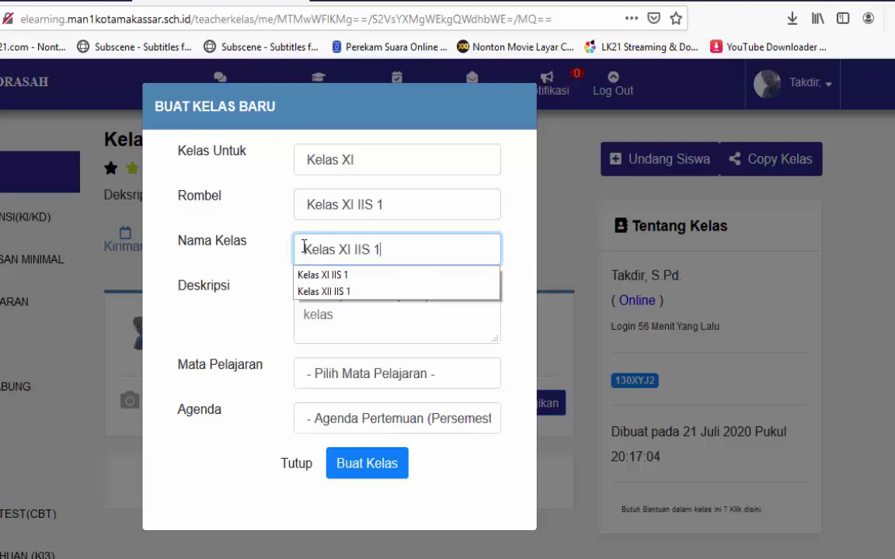
{"action": "key", "text": "Tab"}
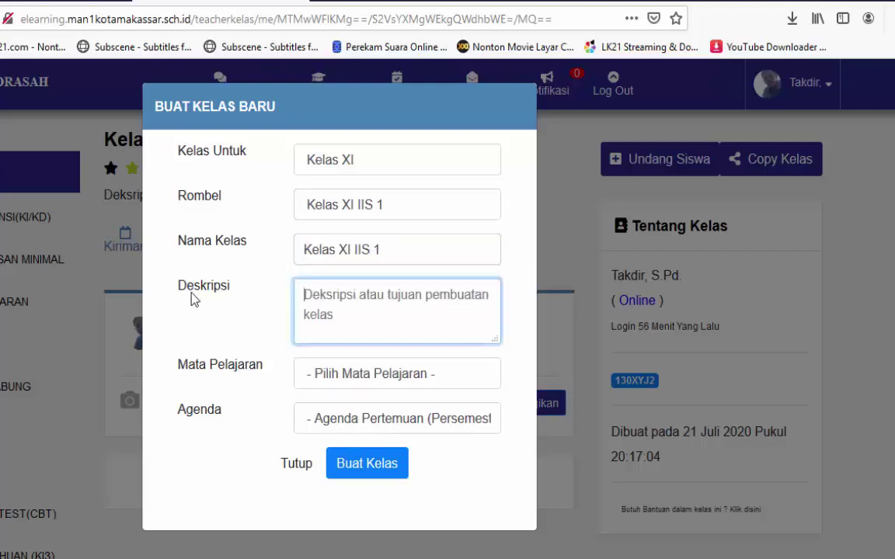
{"action": "type", "text": "Khus"}
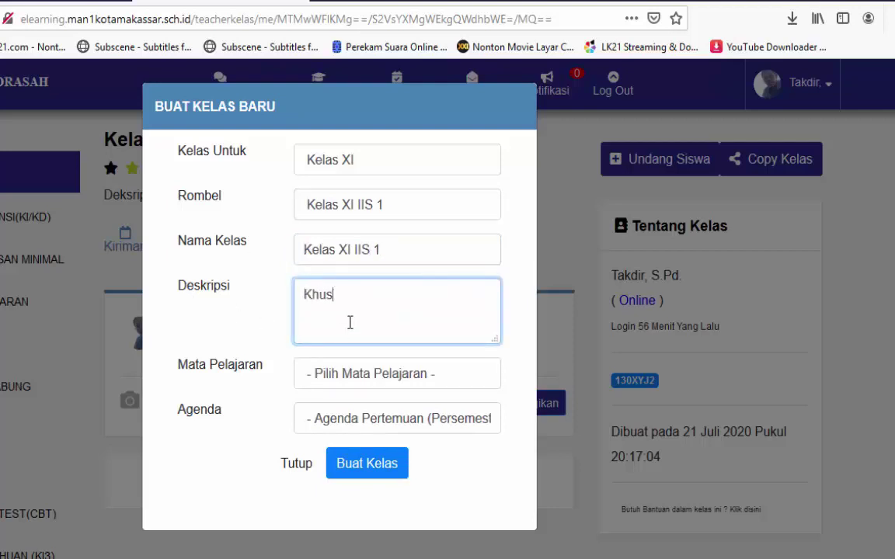
{"action": "type", "text": "us Kelas Sosial"}
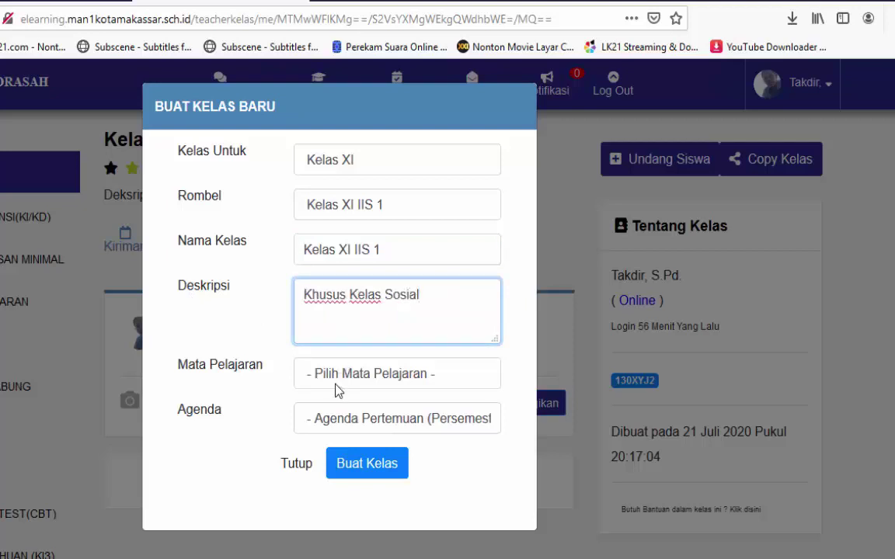
- Choose TIK as the Mata Pelajaran and 4 as the Agenda for Kelas XI IIS 1, and create the class
{"action": "left_click", "coordinate": [336, 388]}
{"action": "scroll", "coordinate": [347, 284], "scroll_direction": "down", "scroll_amount": 2}
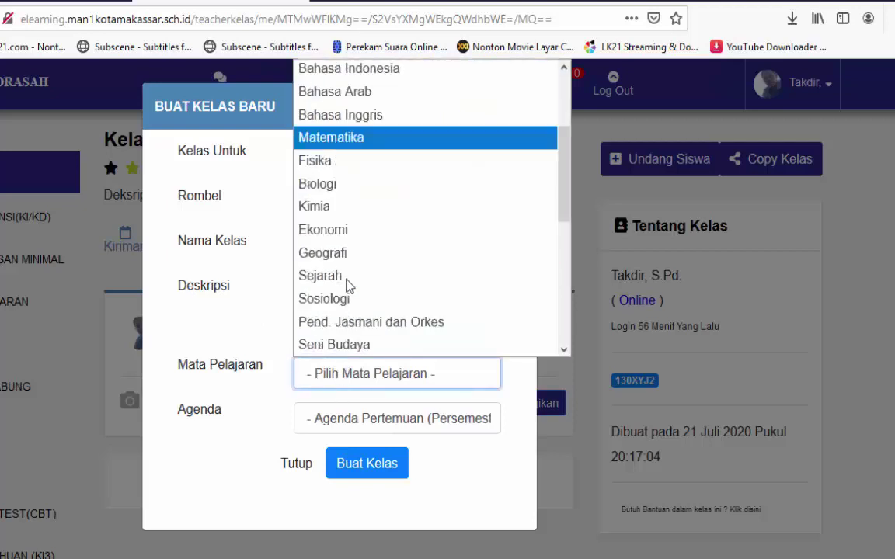
{"action": "scroll", "coordinate": [347, 284], "scroll_direction": "down", "scroll_amount": 3}
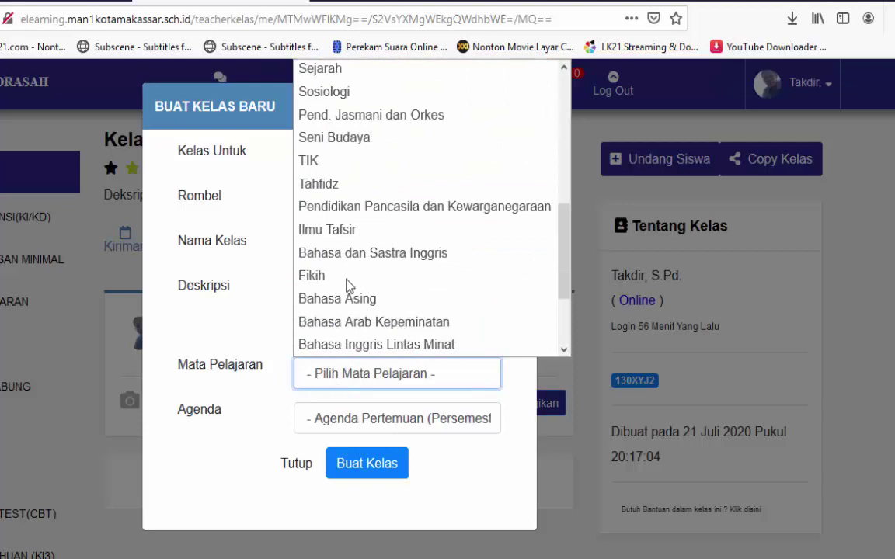
{"action": "left_click", "coordinate": [334, 167]}
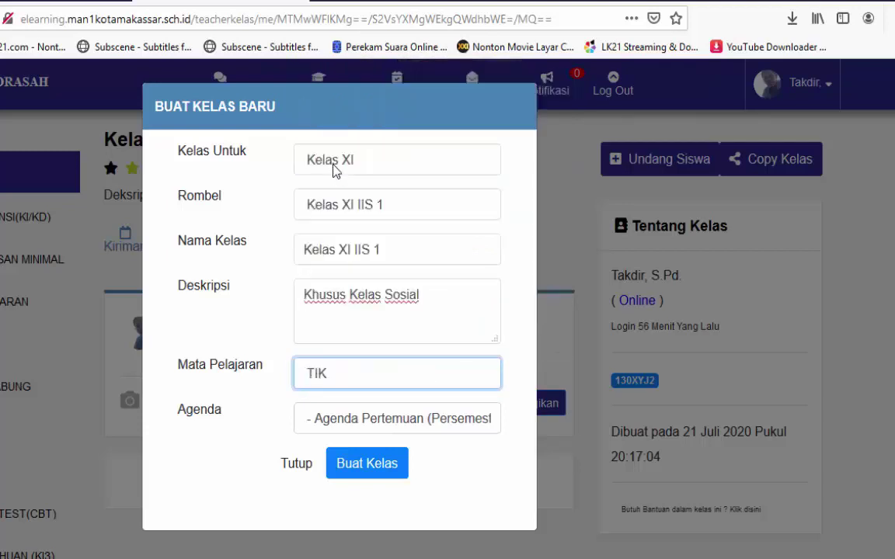
{"action": "left_click", "coordinate": [362, 429]}
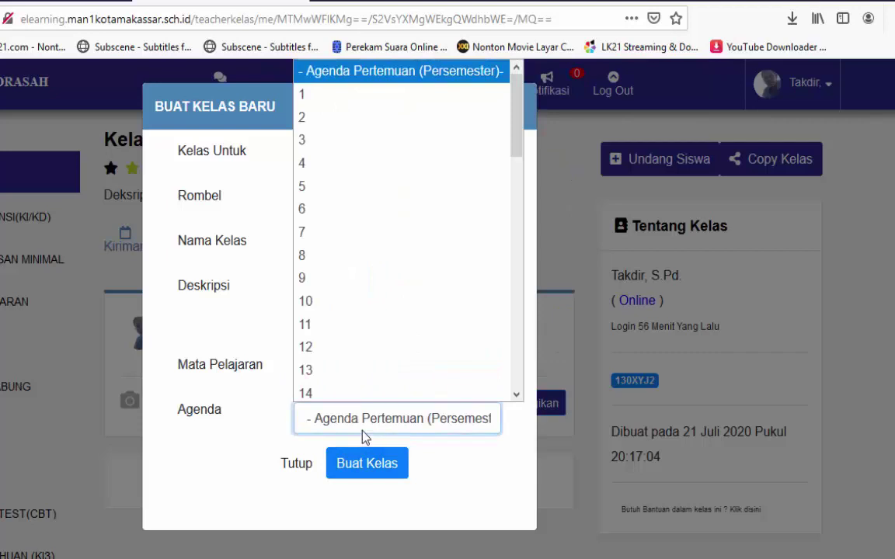
{"action": "left_click", "coordinate": [345, 172]}
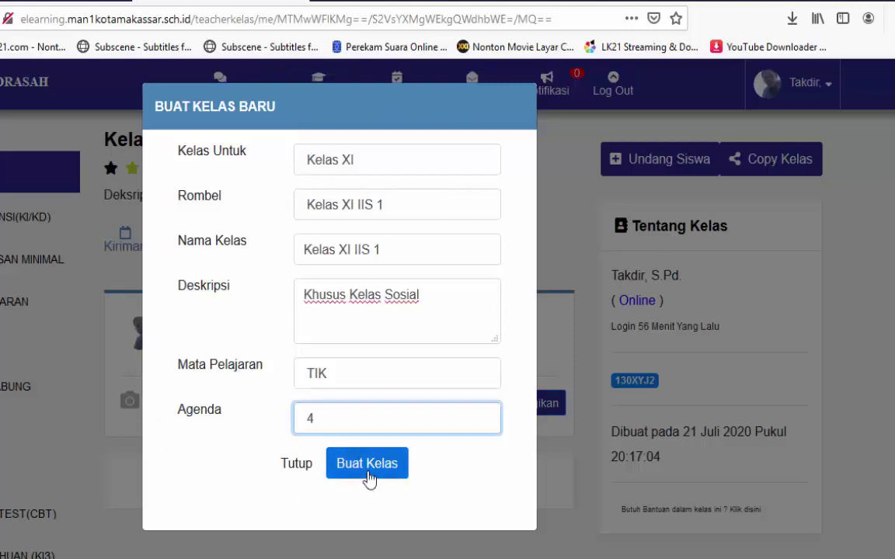
{"action": "left_click", "coordinate": [369, 474]}
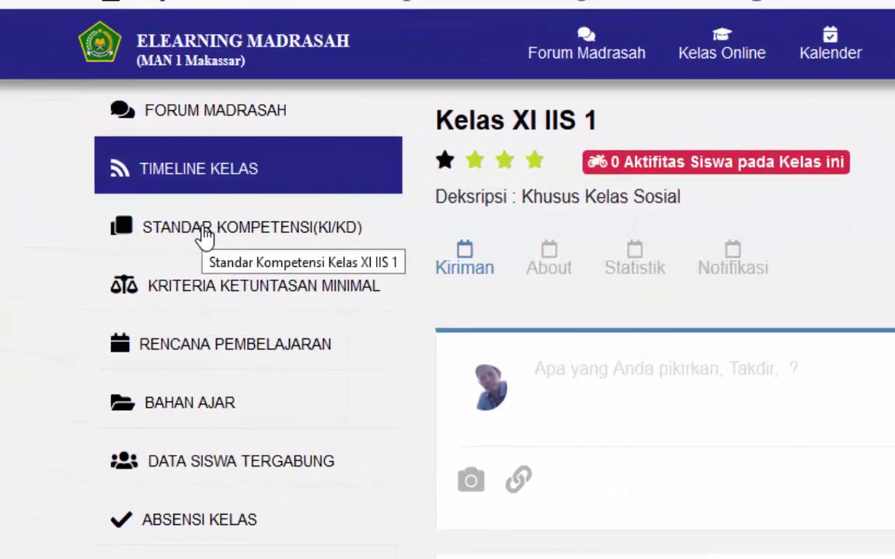
- In the class's Standar Kompetensi (KI/KD), save a Kompetensi Dasar under 3 - Pengetahuan with Urutan 1 and the text "Mengenal Menu dan Icon pada Aplikasi Ms. Word"
{"action": "left_click", "coordinate": [203, 230]}
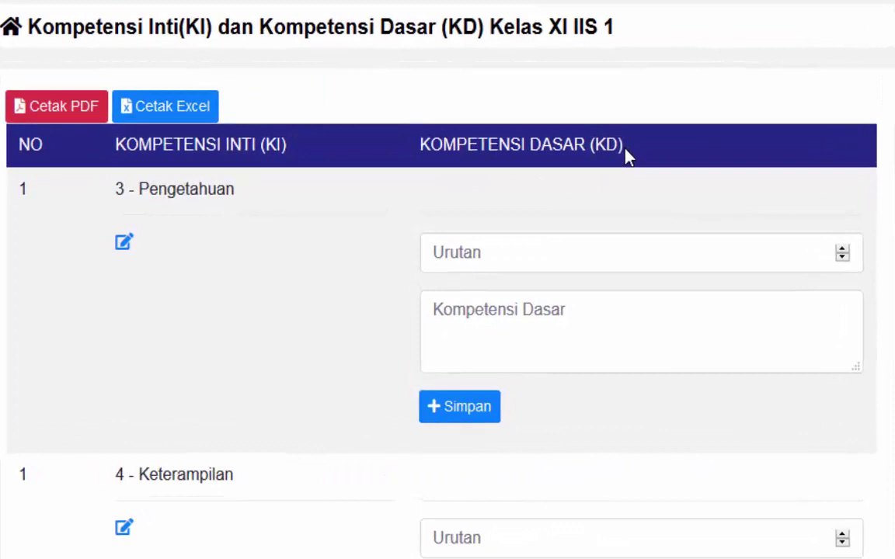
{"action": "left_click", "coordinate": [541, 261]}
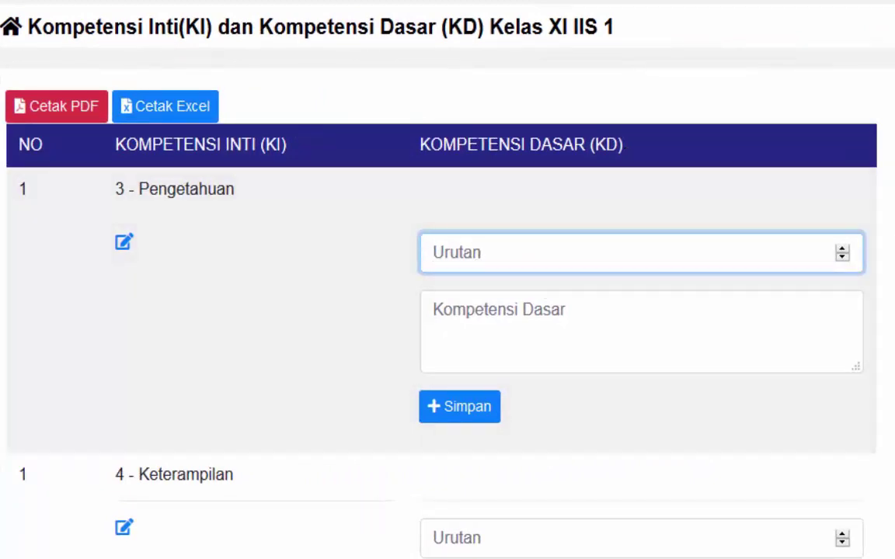
{"action": "left_click", "coordinate": [841, 250]}
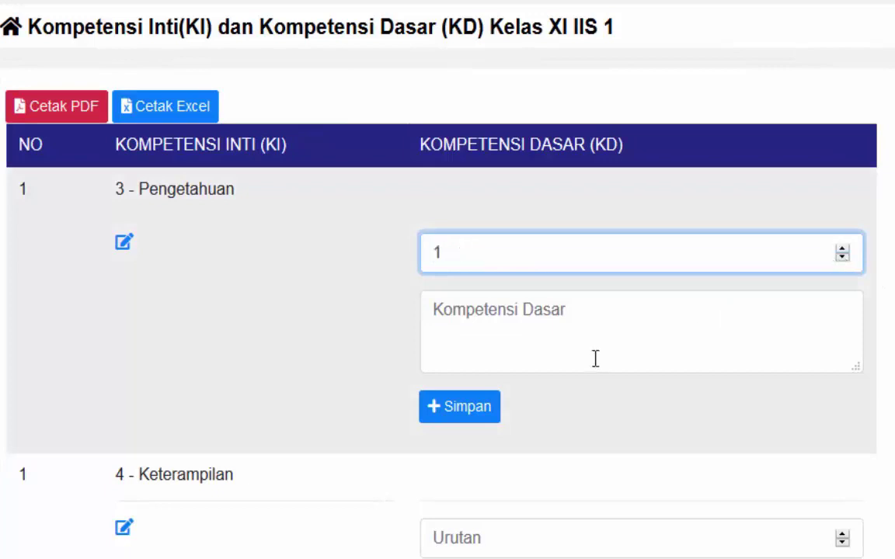
{"action": "left_click", "coordinate": [573, 345]}
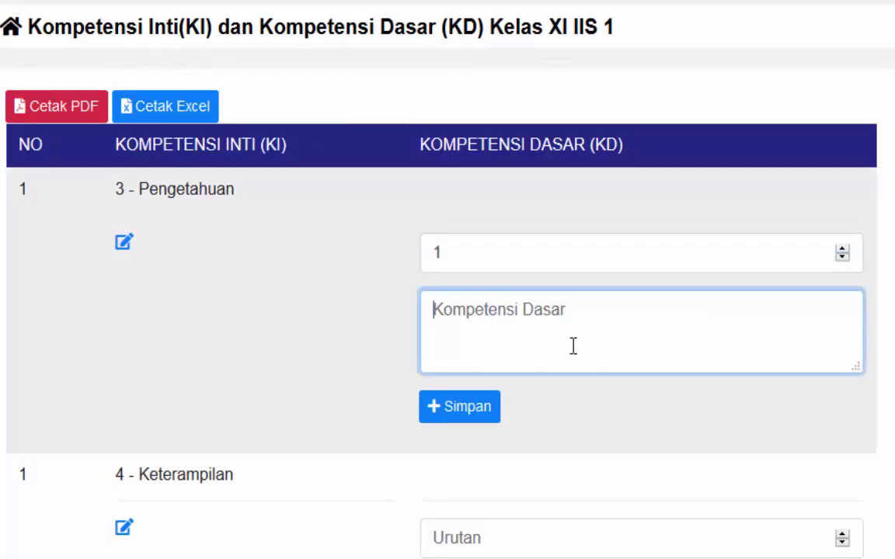
{"action": "type", "text": "Menge"}
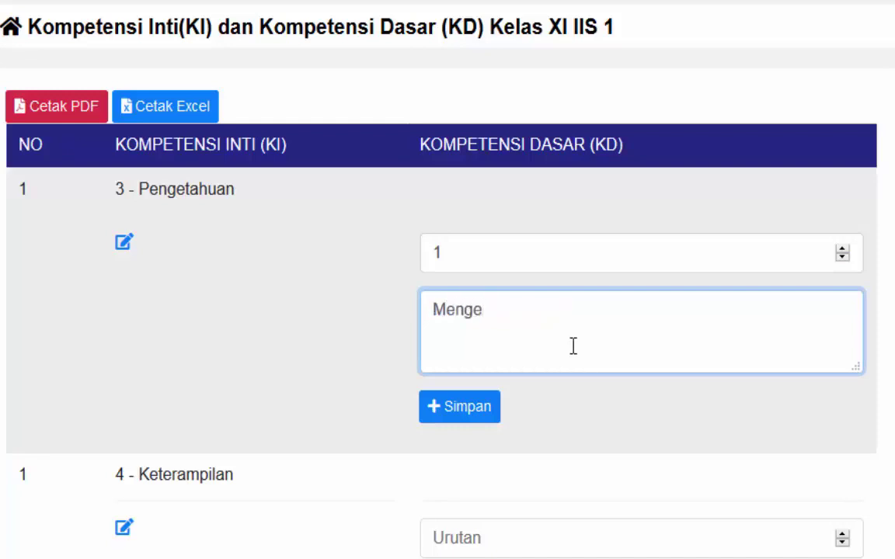
{"action": "type", "text": "nal M"}
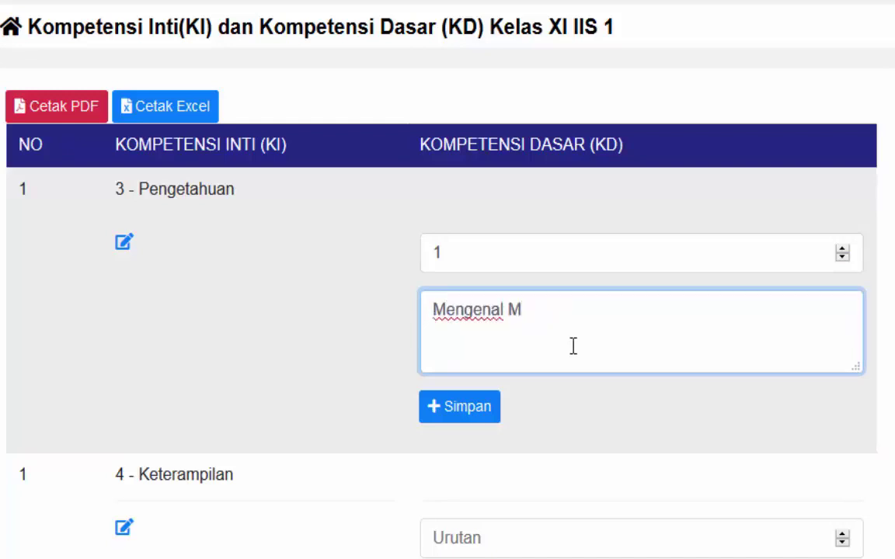
{"action": "type", "text": "enu dan Ic"}
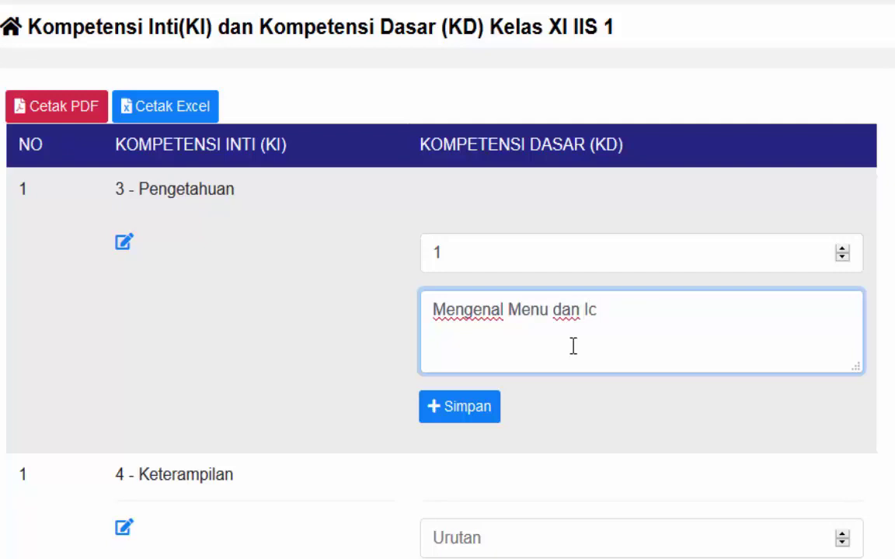
{"action": "type", "text": "on Pa"}
{"action": "key", "text": "BackSpace"}
{"action": "type", "text": "pada Aplikasi Ms. Word"}
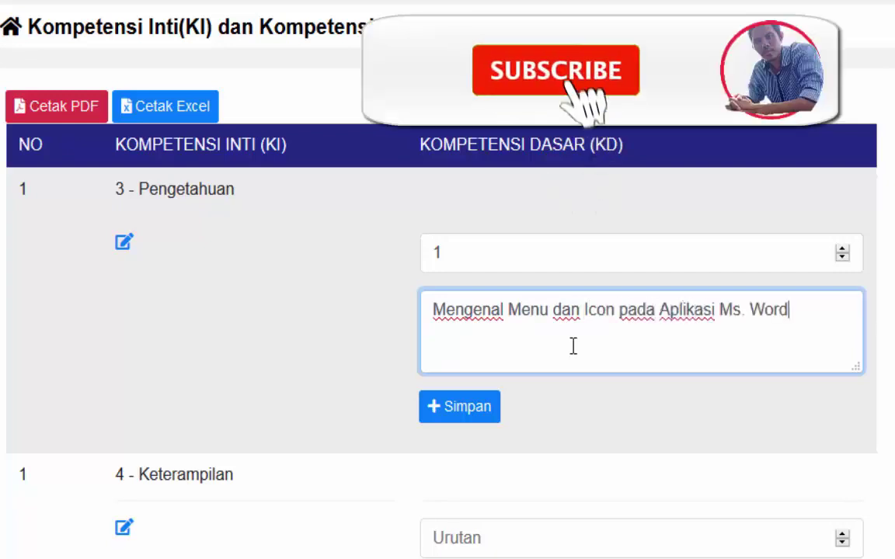
{"action": "left_click", "coordinate": [470, 409]}
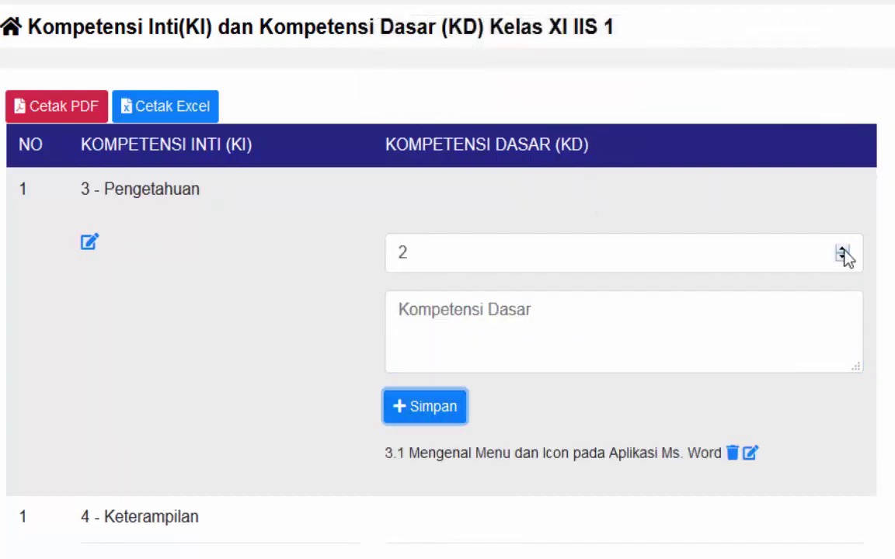
- Save a second Kompetensi Dasar under 3 - Pengetahuan, Urutan 2, with the text "Menggunakan Menu dan Icon pada Aplikasi Ms. Word"
{"action": "left_click", "coordinate": [579, 319]}
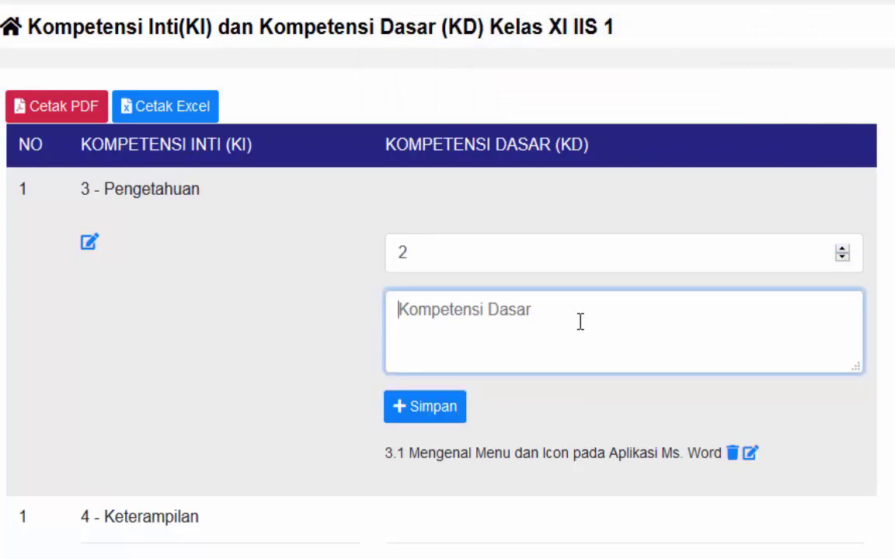
{"action": "type", "text": "Menggun"}
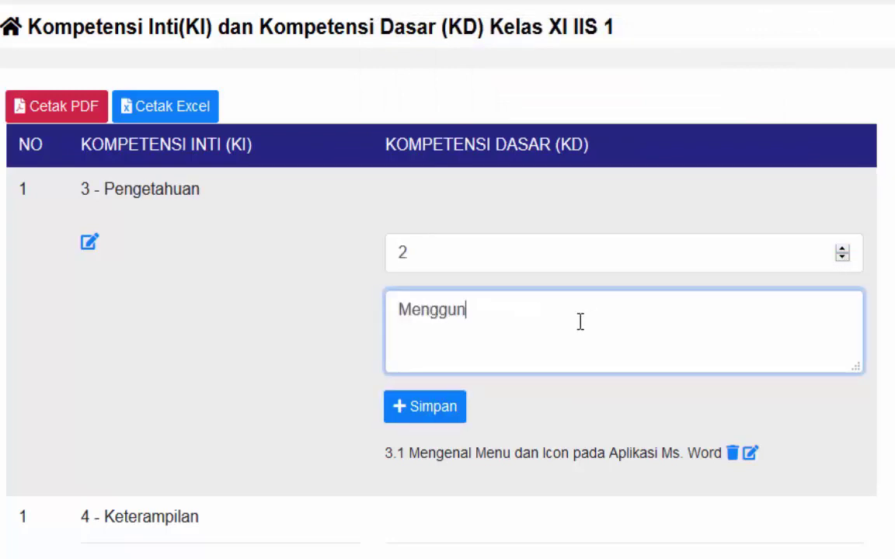
{"action": "type", "text": "akan Menu"}
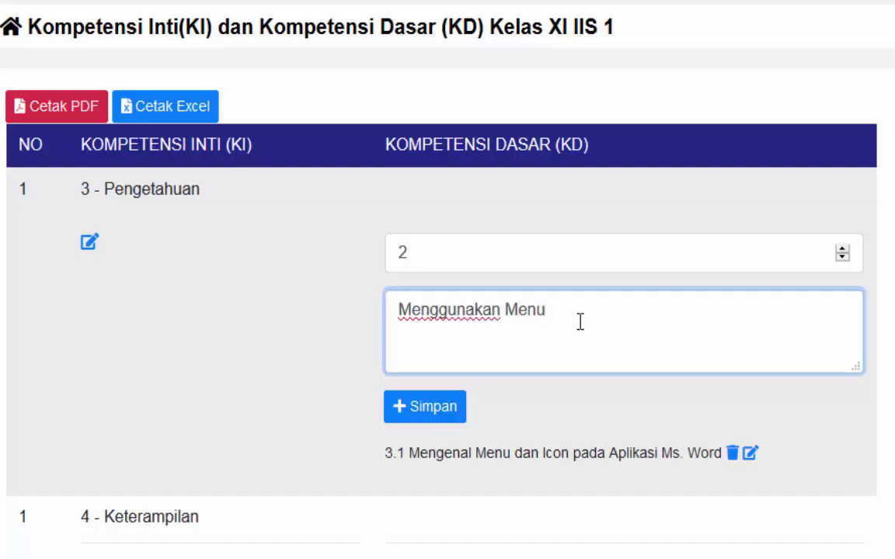
{"action": "type", "text": " dan Icon pada Ao"}
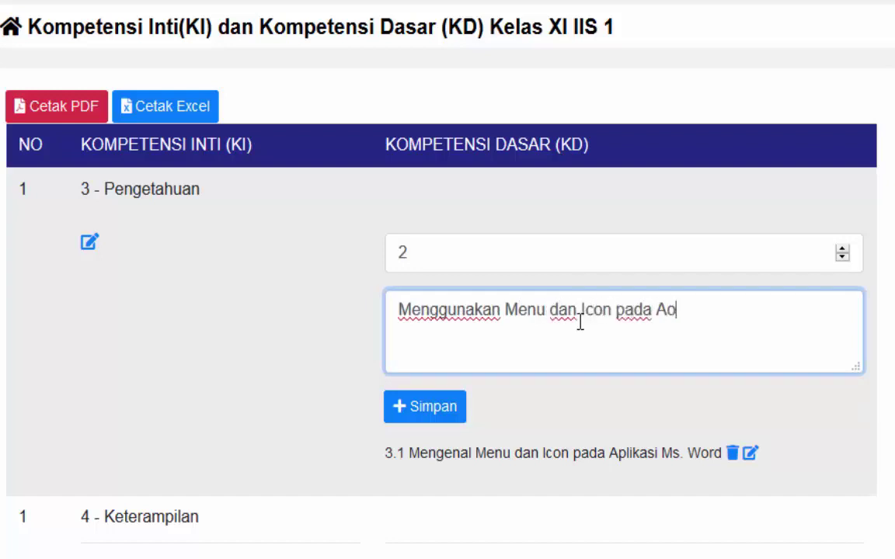
{"action": "key", "text": "BackSpace"}
{"action": "key", "text": "BackSpace"}
{"action": "key", "text": "BackSpace"}
{"action": "type", "text": "plikasi Ms"}
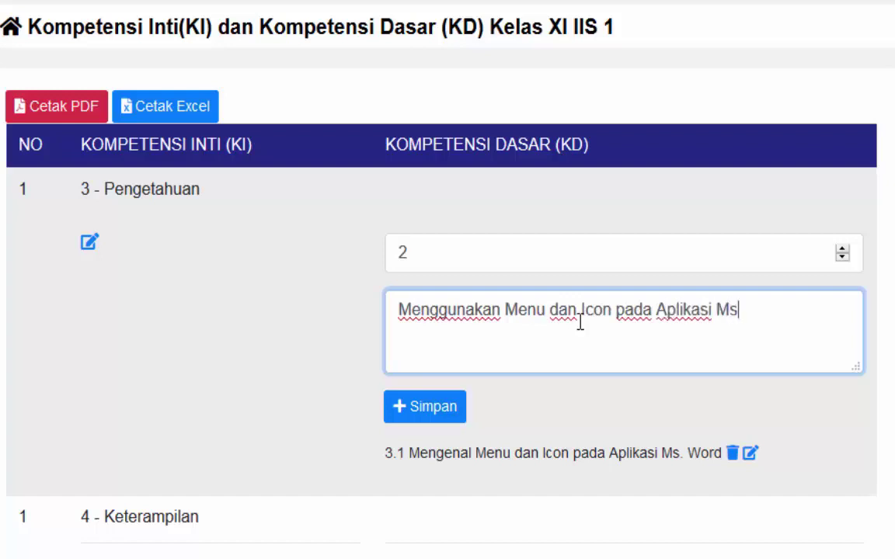
{"action": "type", "text": ". Word"}
{"action": "left_click", "coordinate": [449, 421]}
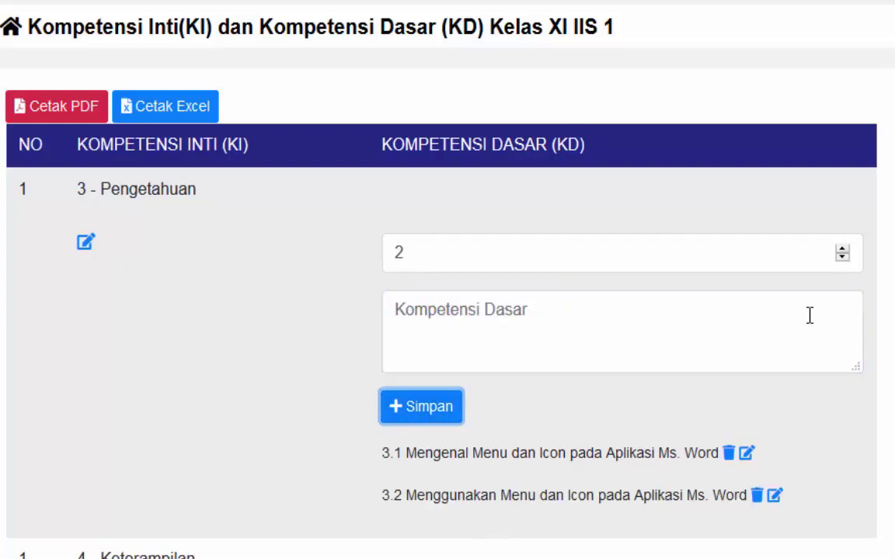
- Save a third Kompetensi Dasar under 3 - Pengetahuan with Urutan 3 and the text "Membuat Tabel di Aplikasi Ms. Word"
{"action": "left_click", "coordinate": [844, 248]}
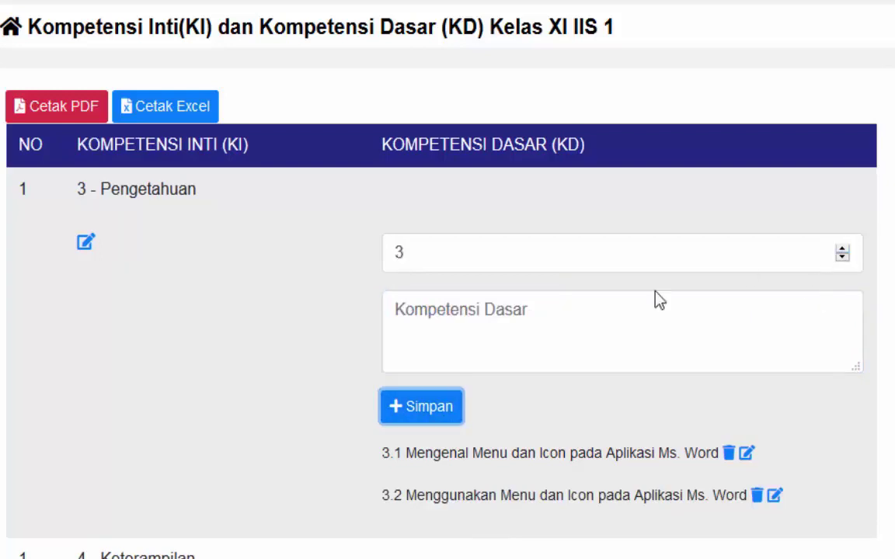
{"action": "left_click", "coordinate": [575, 320]}
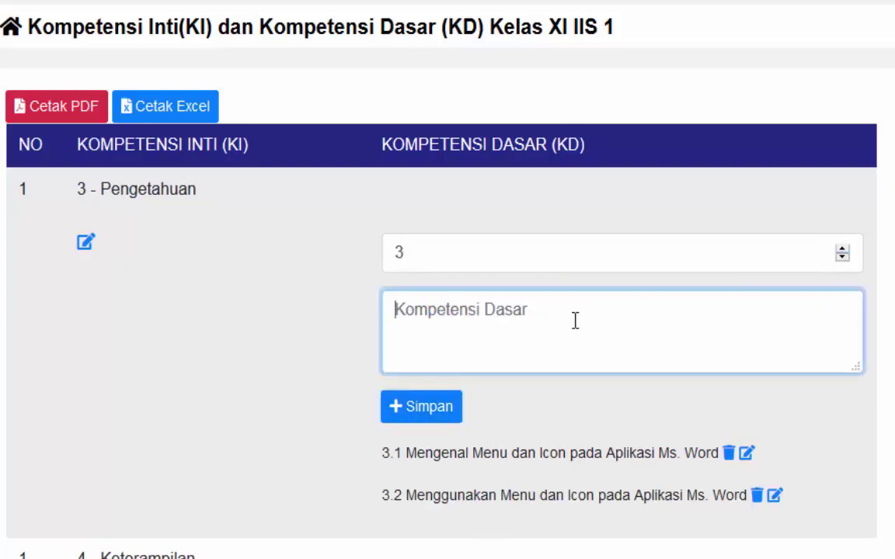
{"action": "type", "text": "M"}
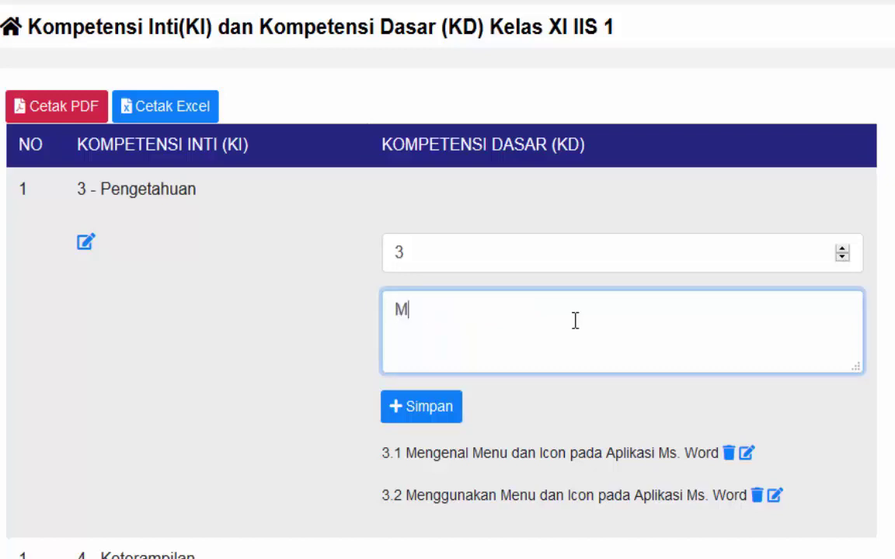
{"action": "type", "text": "ebuat"}
{"action": "key", "text": "BackSpace"}
{"action": "key", "text": "BackSpace"}
{"action": "key", "text": "BackSpace"}
{"action": "type", "text": "mbuat Tabe"}
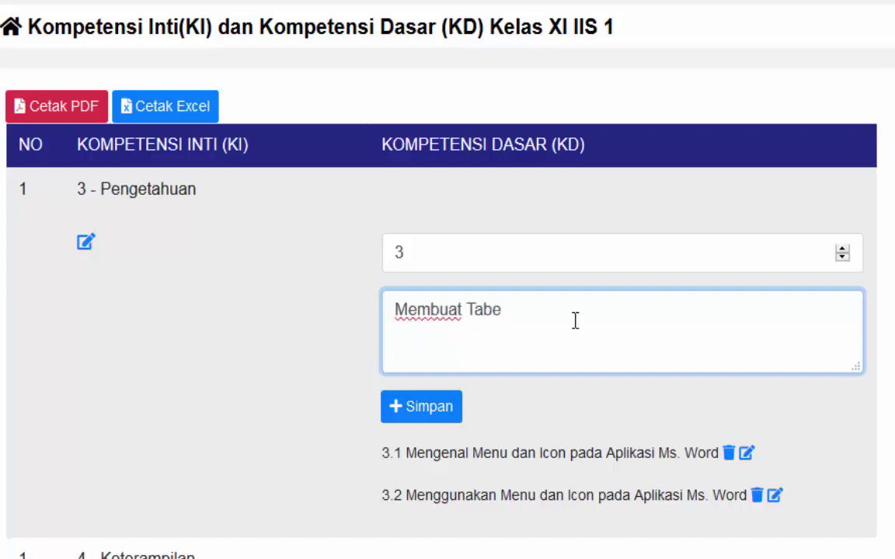
{"action": "type", "text": "l di Ap"}
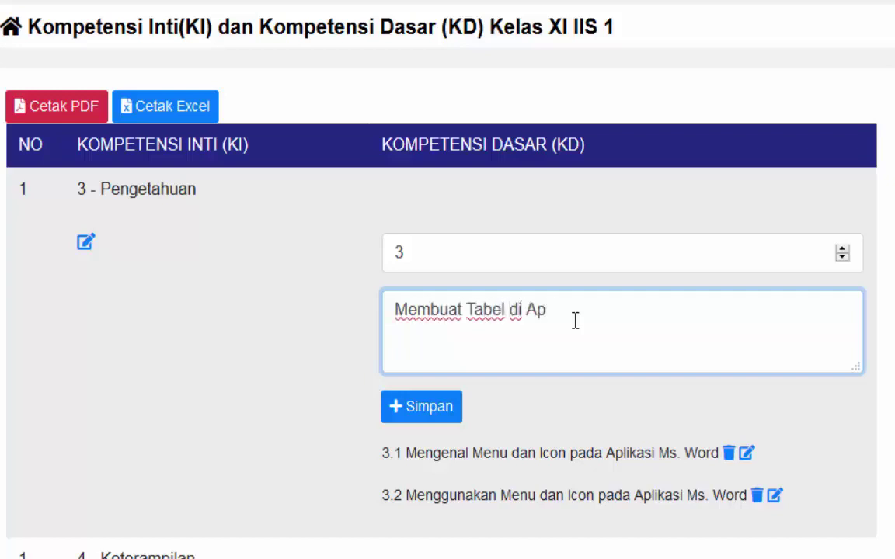
{"action": "type", "text": "likasi Ms. Word"}
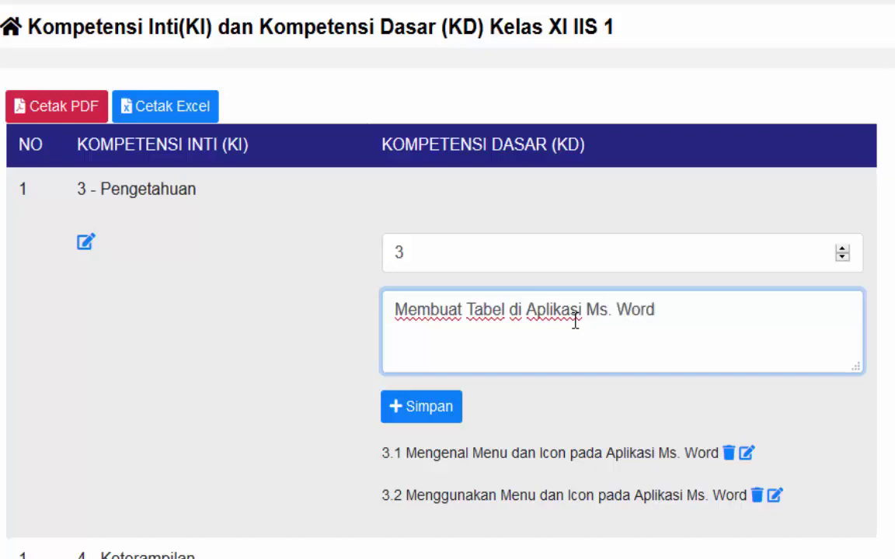
{"action": "left_click", "coordinate": [443, 420]}
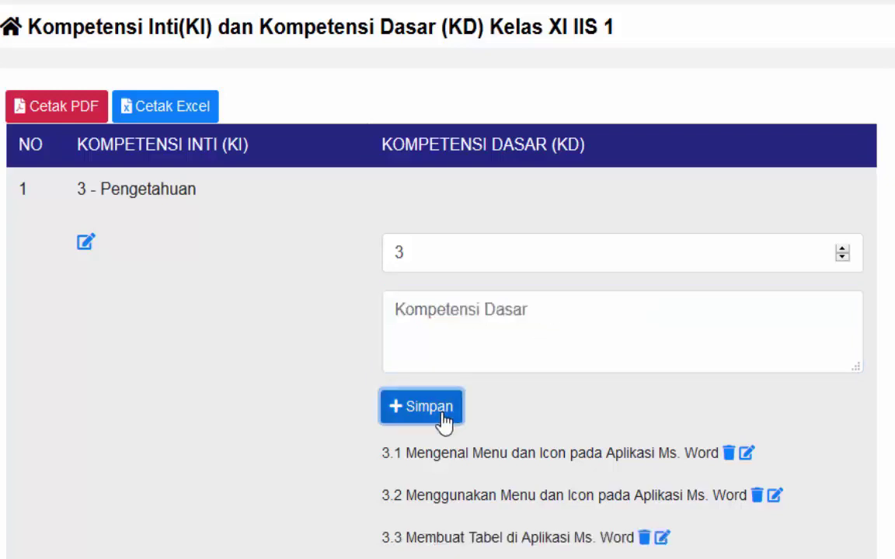
- Under 4 - Keterampilan, save a Kompetensi Dasar with Urutan 1 and the text copied from 3.1, "Mengenal Menu dan Icon pada Aplikasi Ms. Word"
{"action": "scroll", "coordinate": [444, 419], "scroll_direction": "down", "scroll_amount": 3}
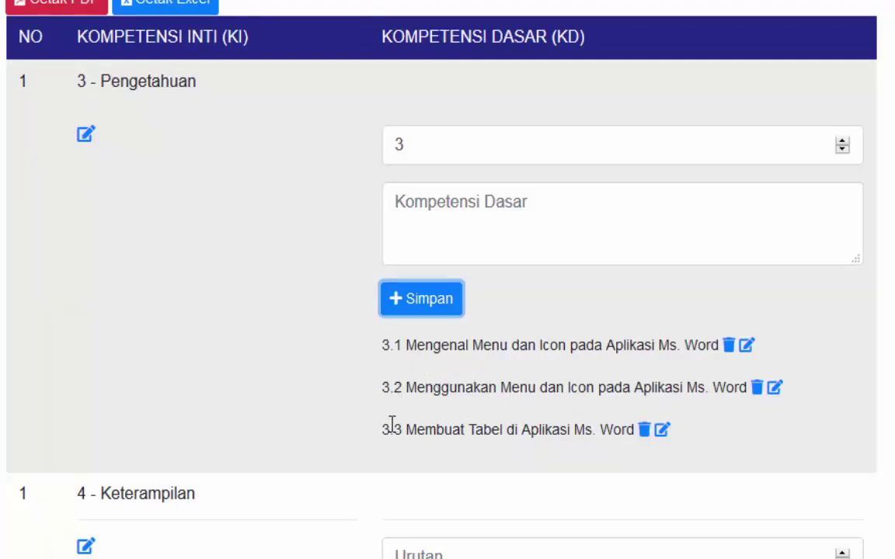
{"action": "scroll", "coordinate": [392, 425], "scroll_direction": "down", "scroll_amount": 3}
{"action": "left_click", "coordinate": [427, 464]}
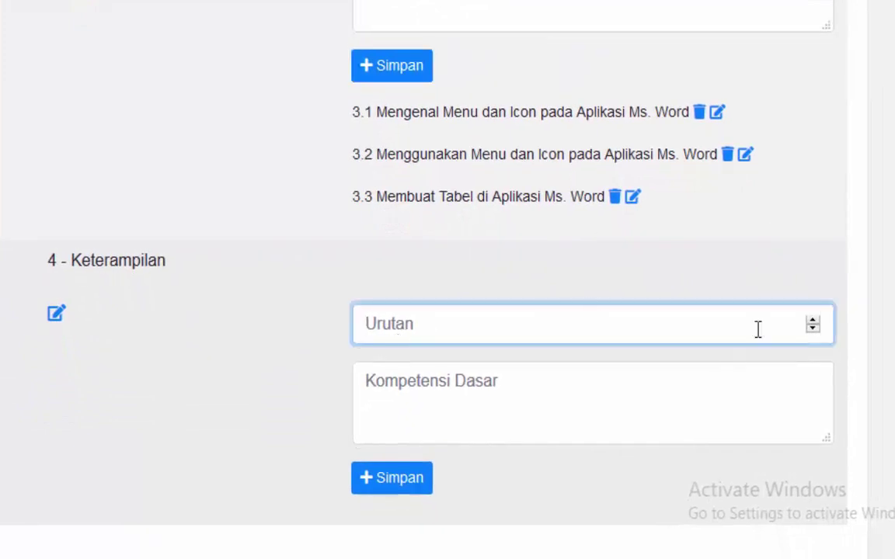
{"action": "left_click", "coordinate": [812, 320]}
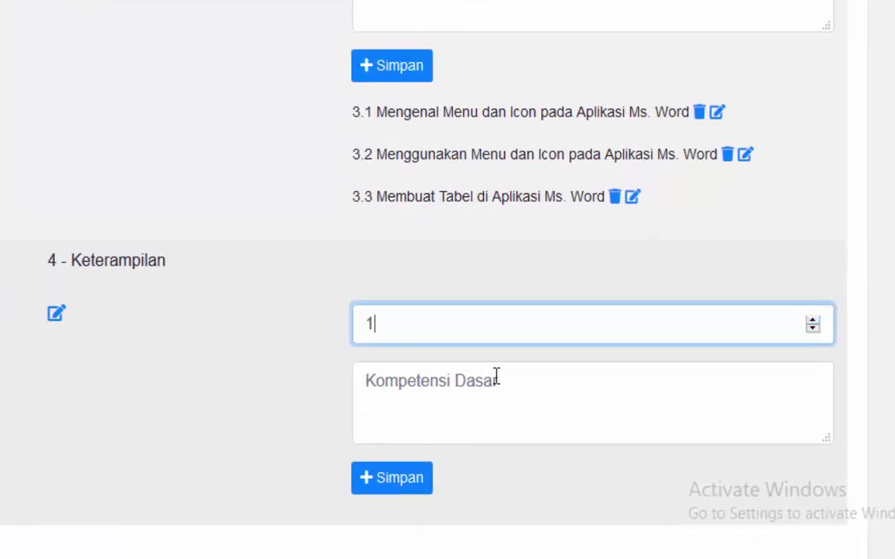
{"action": "left_click", "coordinate": [477, 388]}
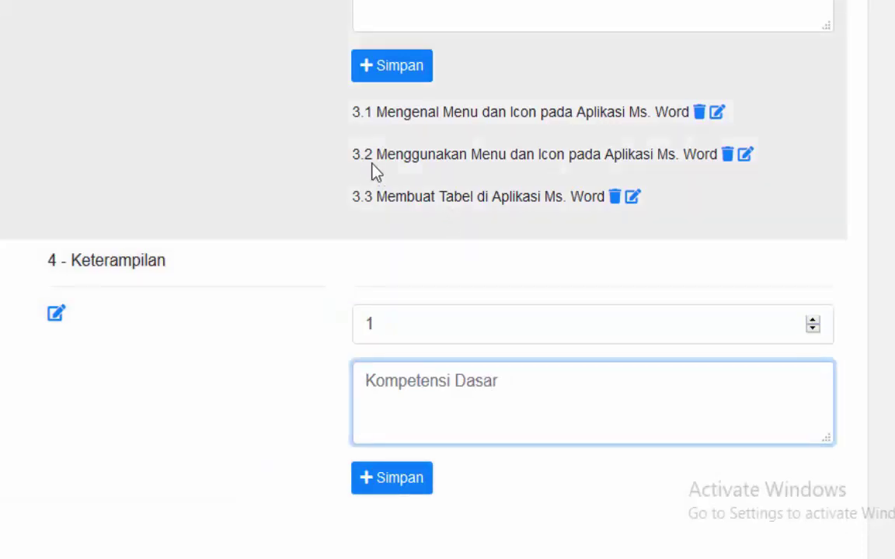
{"action": "left_click_drag", "start_coordinate": [376, 155], "coordinate": [718, 157]}
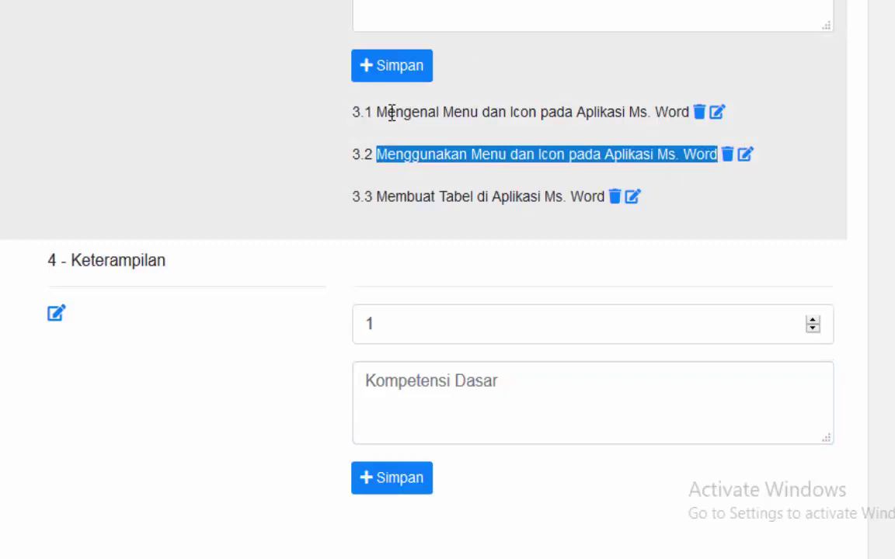
{"action": "left_click_drag", "start_coordinate": [378, 113], "coordinate": [498, 113]}
{"action": "left_click_drag", "start_coordinate": [576, 147], "coordinate": [693, 123]}
{"action": "key", "text": "ctrl+c"}
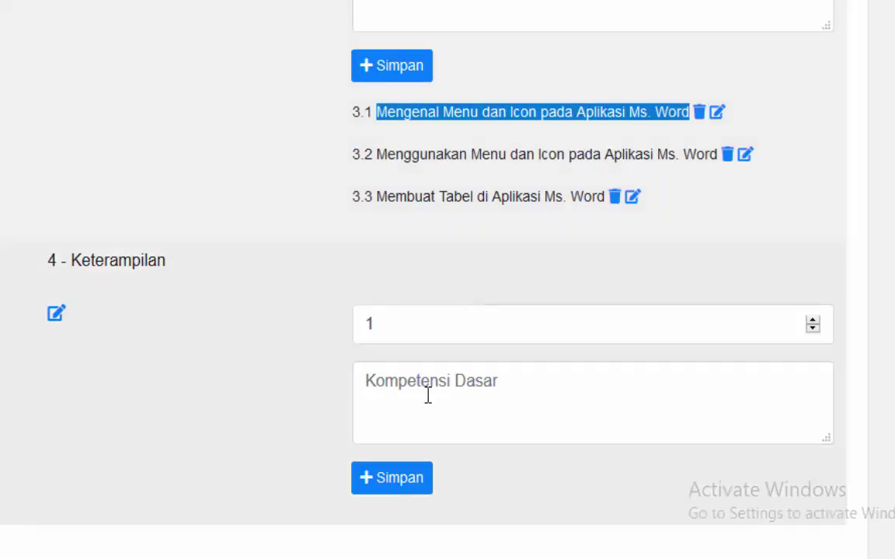
{"action": "left_click", "coordinate": [427, 395]}
{"action": "key", "text": "ctrl+v"}
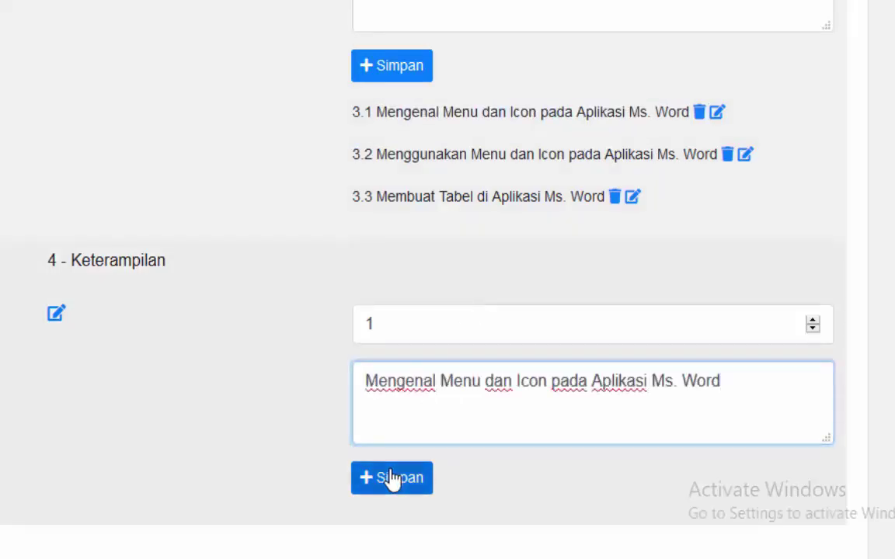
{"action": "left_click", "coordinate": [390, 479]}
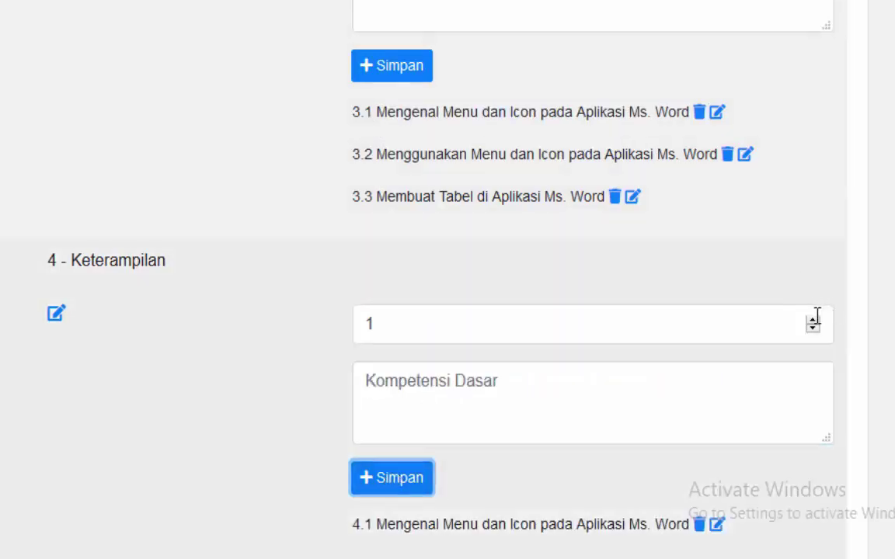
- Under 4 - Keterampilan, save a Kompetensi Dasar with Urutan 2 and the text copied from 3.2, "Menggunakan Menu dan Icon pada Aplikasi Ms. Word"
{"action": "left_click", "coordinate": [813, 319]}
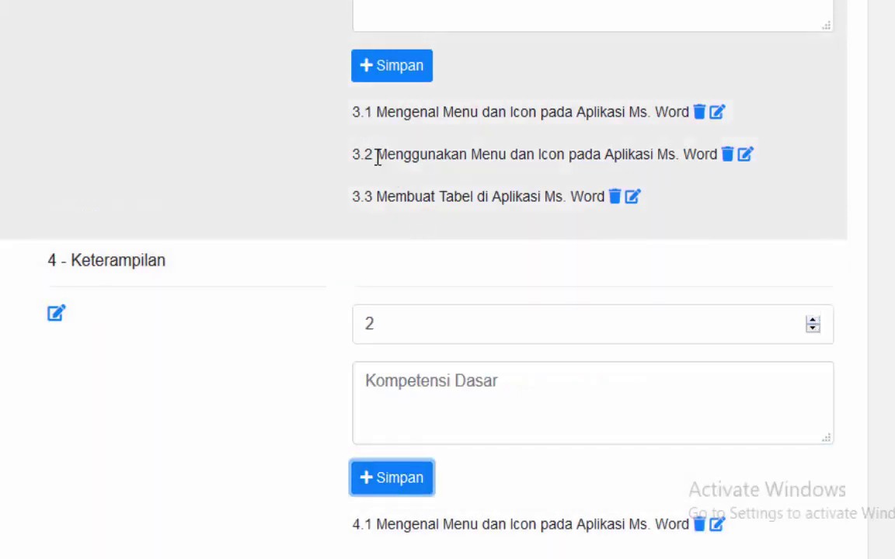
{"action": "left_click_drag", "start_coordinate": [375, 154], "coordinate": [713, 160]}
{"action": "key", "text": "ctrl+c"}
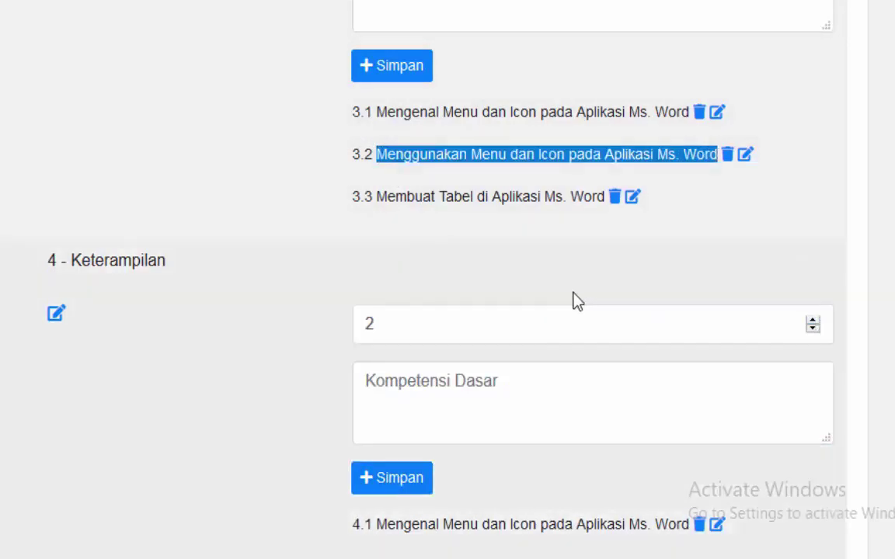
{"action": "left_click", "coordinate": [479, 381]}
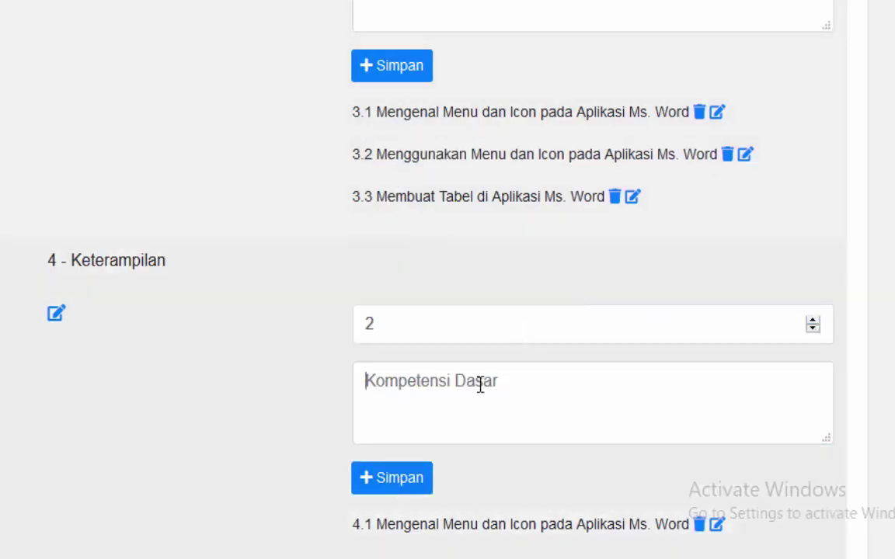
{"action": "key", "text": "ctrl+v"}
{"action": "left_click", "coordinate": [365, 479]}
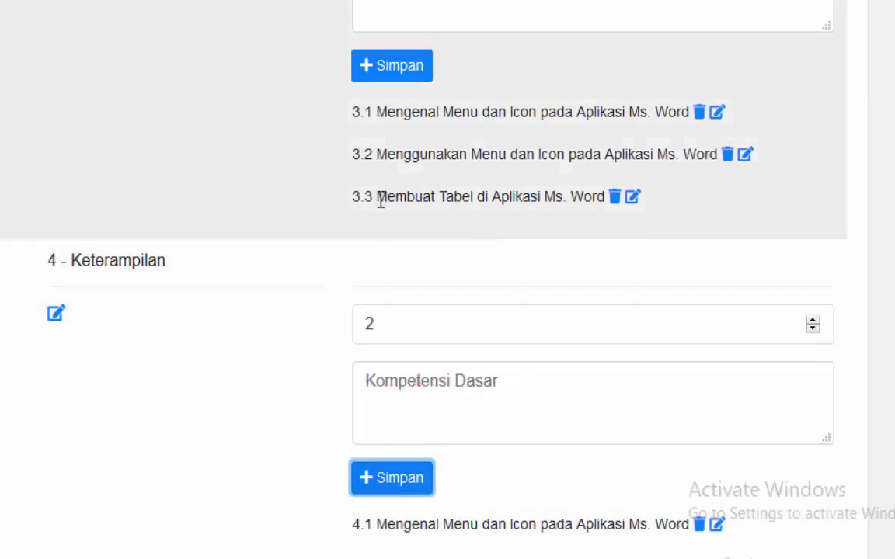
- Under 4 - Keterampilan, save a Kompetensi Dasar with Urutan 3 and the text copied from 3.3, "Membuat Tabel di Aplikasi Ms. Word"
{"action": "left_click_drag", "start_coordinate": [380, 201], "coordinate": [600, 196]}
{"action": "key", "text": "ctrl+c"}
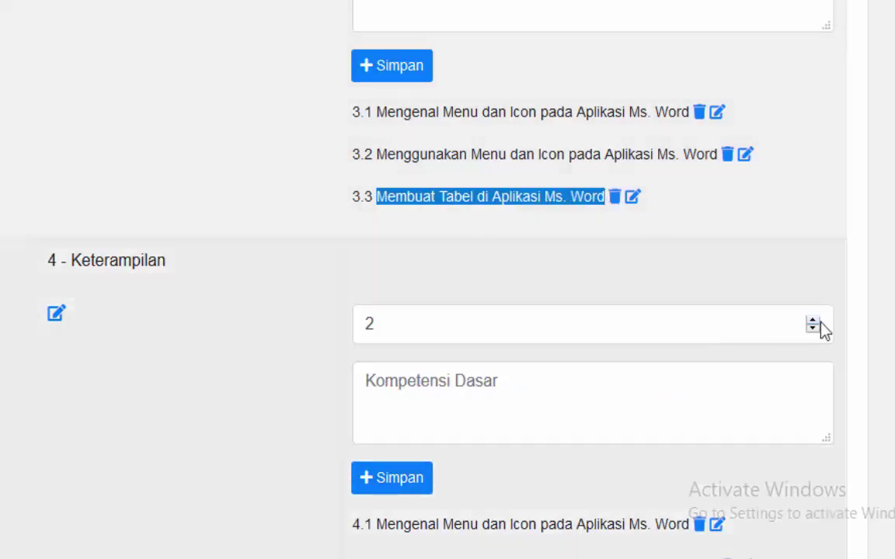
{"action": "left_click", "coordinate": [812, 319]}
{"action": "left_click", "coordinate": [583, 386]}
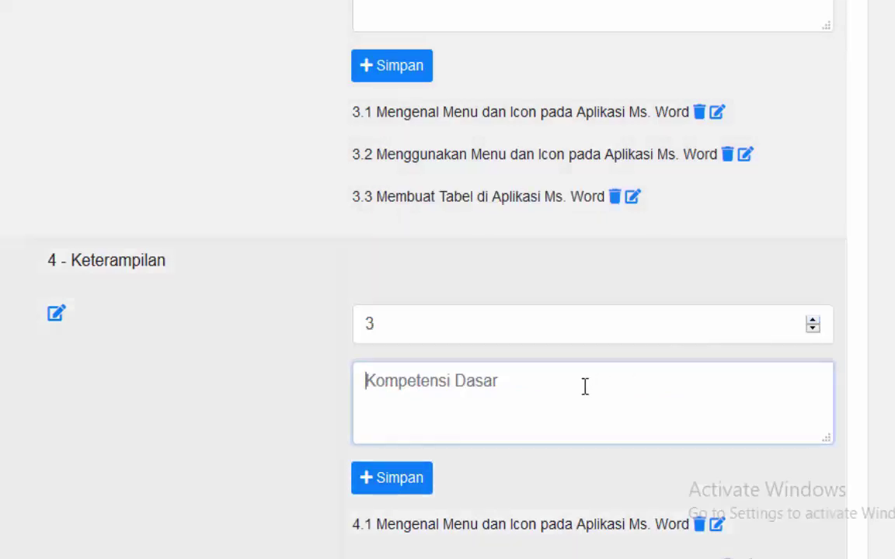
{"action": "key", "text": "ctrl+v"}
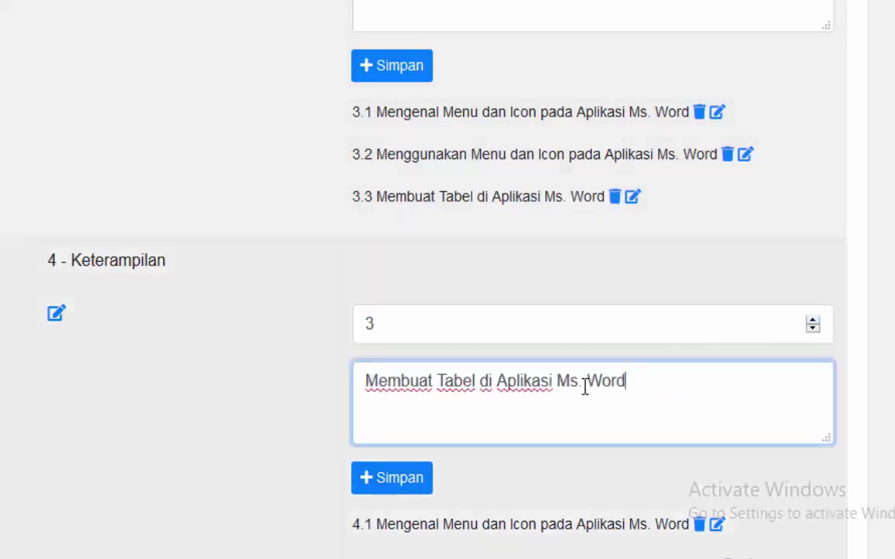
{"action": "left_click", "coordinate": [382, 484]}
{"action": "scroll", "coordinate": [254, 199], "scroll_direction": "down", "scroll_amount": 2}
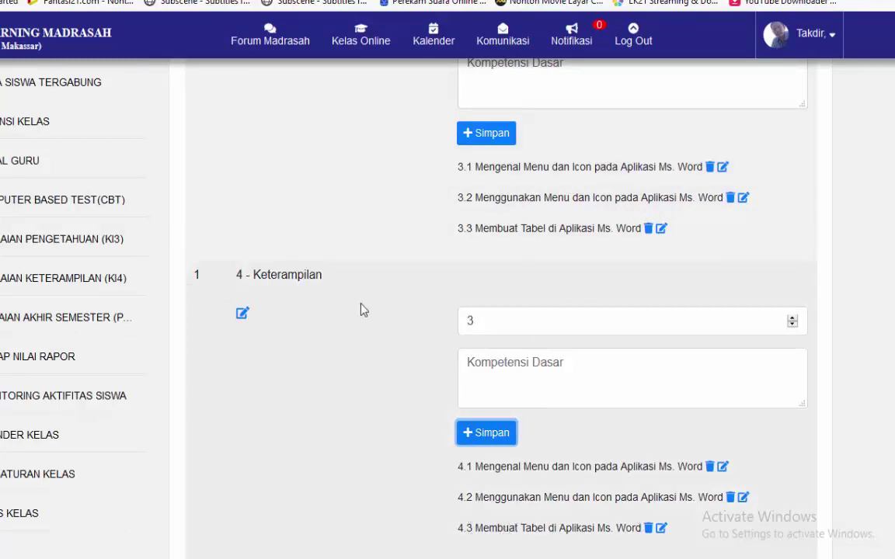
- Open the Kriteria Ketuntasan Minimal page of Kelas XI IIS 1
{"action": "scroll", "coordinate": [361, 309], "scroll_direction": "up", "scroll_amount": 1}
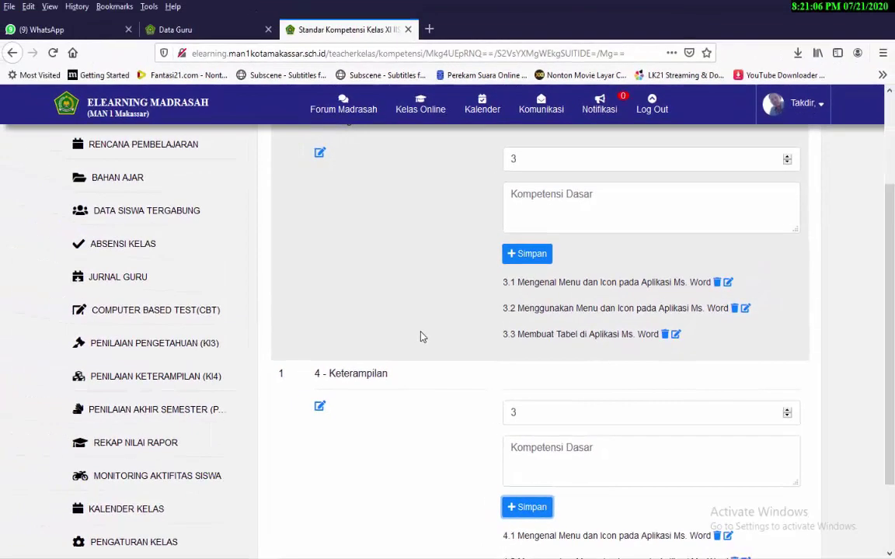
{"action": "scroll", "coordinate": [363, 311], "scroll_direction": "up", "scroll_amount": 2}
{"action": "scroll", "coordinate": [421, 337], "scroll_direction": "up", "scroll_amount": 1}
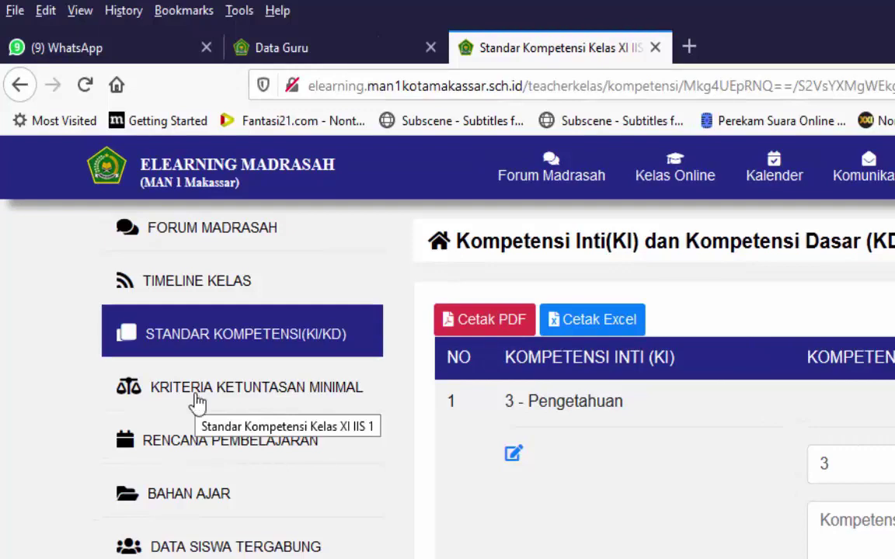
{"action": "left_click", "coordinate": [197, 399]}
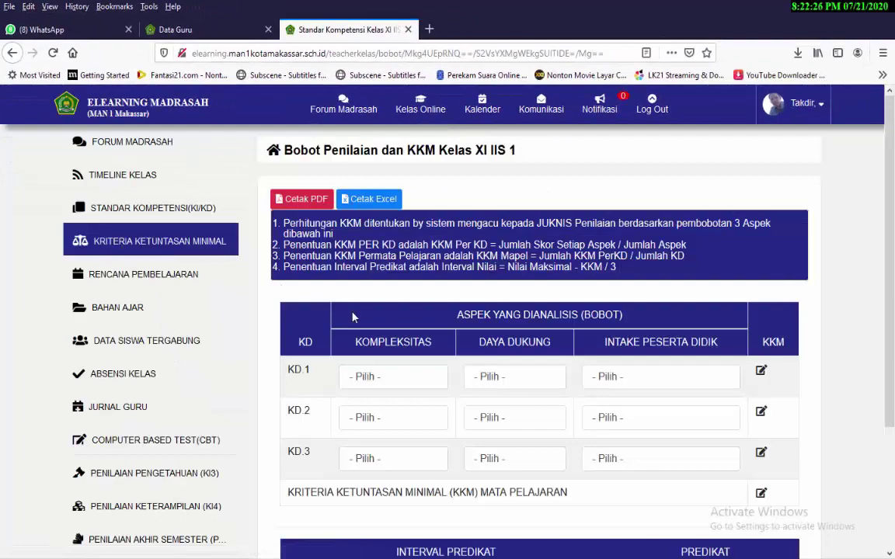
- Set KD.1's weights to Kompleksitas 3 = Rendah, Daya Dukung 3 = Tinggi and Intake Peserta Didik 2 = Sedang
{"action": "scroll", "coordinate": [353, 317], "scroll_direction": "down", "scroll_amount": 3}
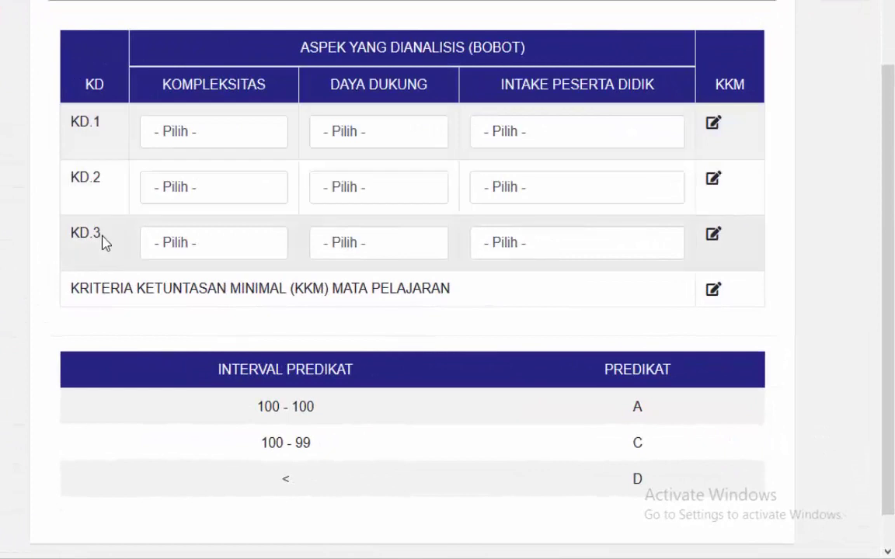
{"action": "scroll", "coordinate": [186, 244], "scroll_direction": "up", "scroll_amount": 2}
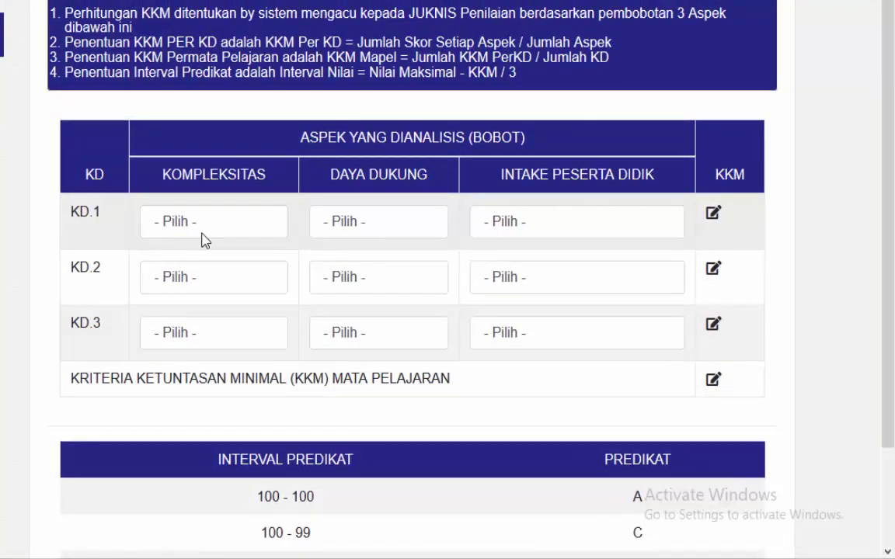
{"action": "left_click", "coordinate": [202, 233]}
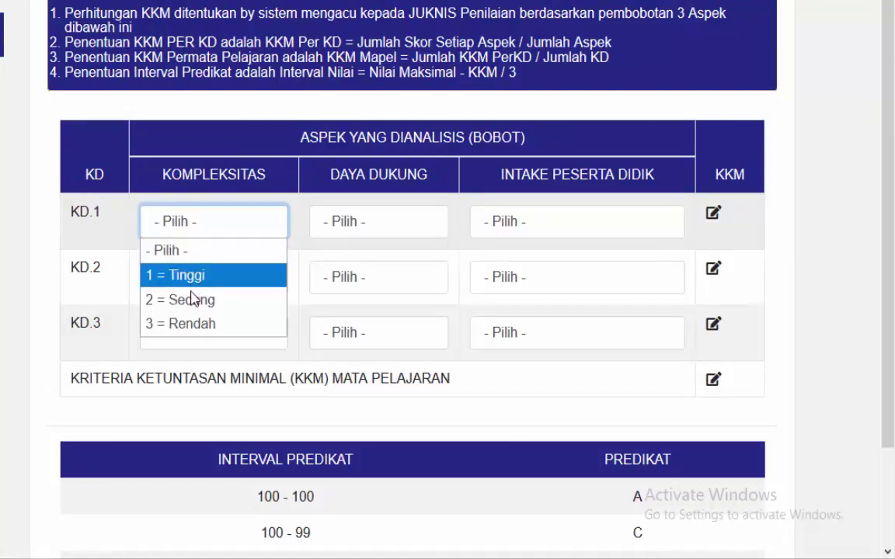
{"action": "left_click", "coordinate": [185, 323]}
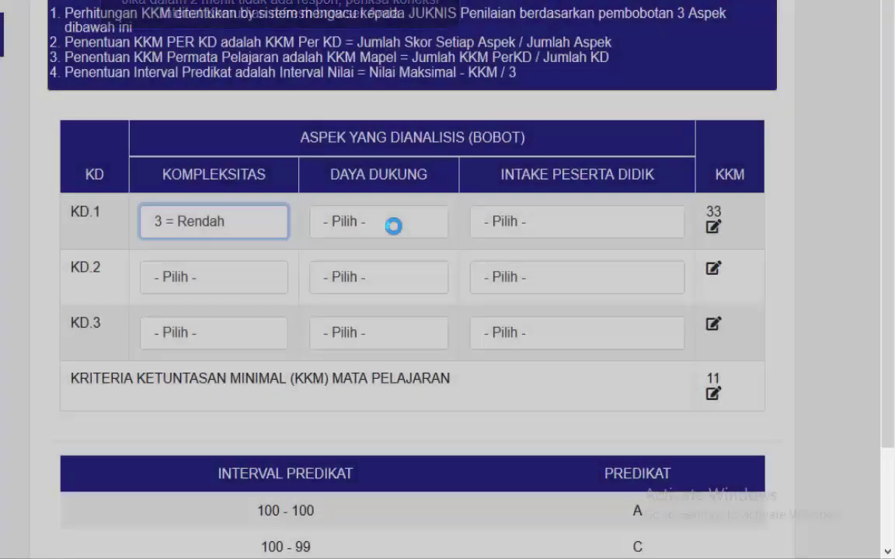
{"action": "left_click", "coordinate": [393, 224]}
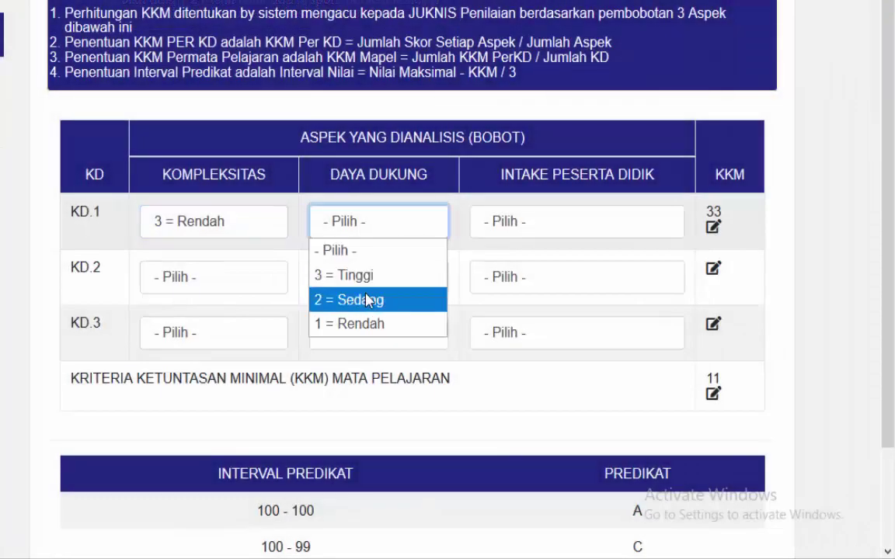
{"action": "left_click", "coordinate": [364, 281]}
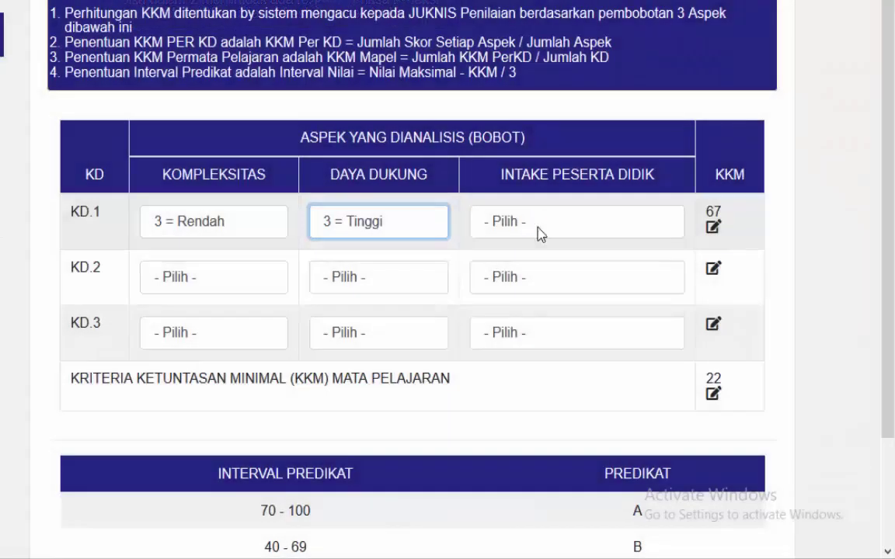
{"action": "left_click", "coordinate": [535, 232]}
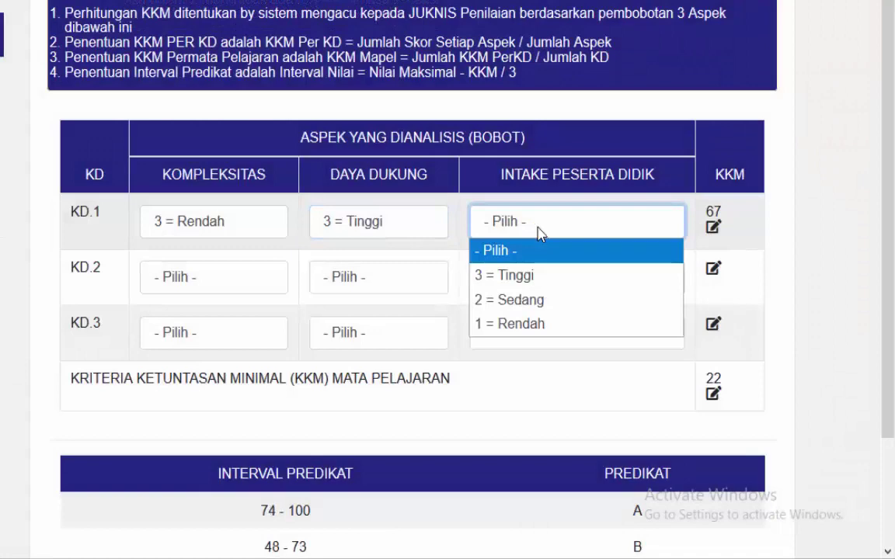
{"action": "left_click", "coordinate": [512, 276]}
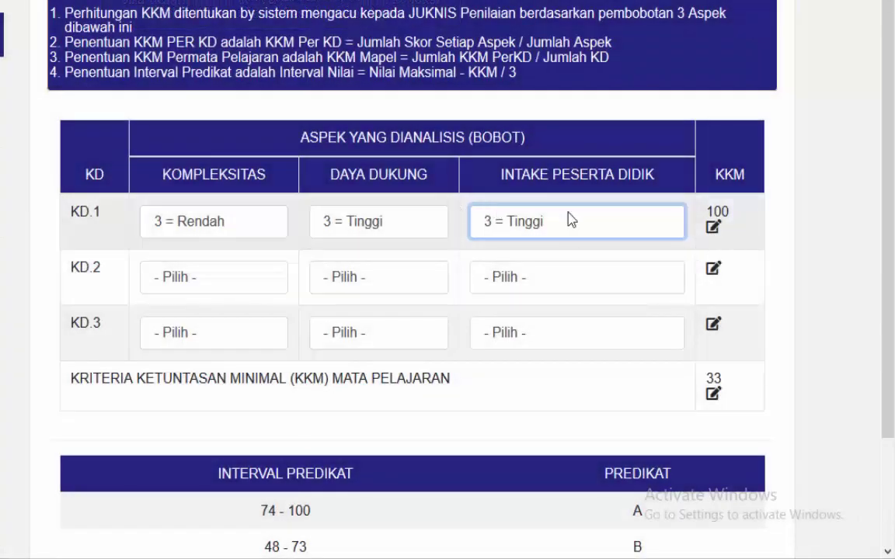
{"action": "left_click", "coordinate": [568, 216]}
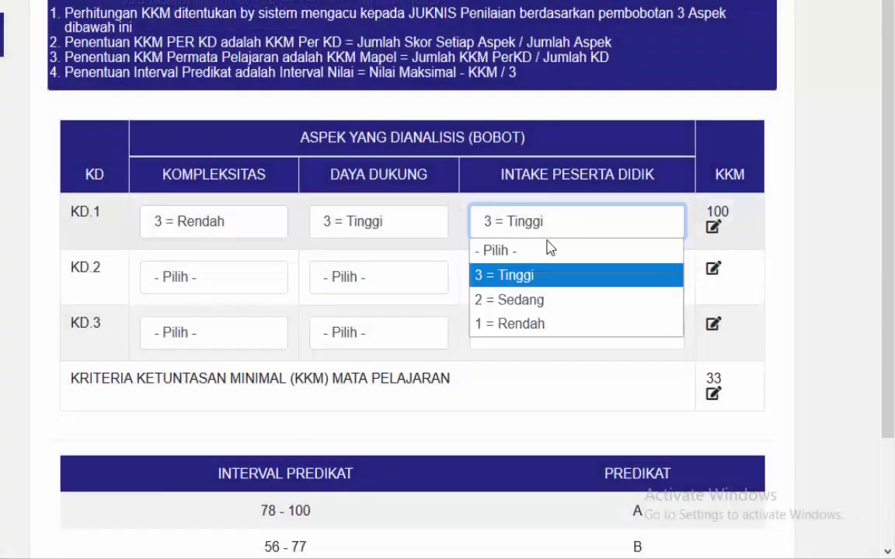
{"action": "left_click", "coordinate": [521, 284]}
{"action": "key", "text": "Up"}
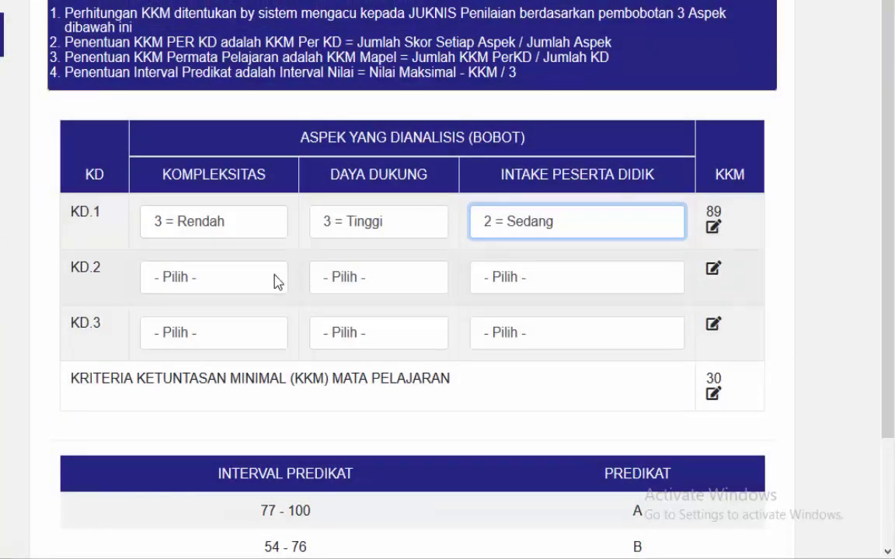
- Set KD.2's weights to Kompleksitas 2 = Sedang, Daya Dukung 3 = Tinggi and Intake Peserta Didik 2 = Sedang
{"action": "left_click", "coordinate": [278, 282]}
{"action": "left_click", "coordinate": [194, 364]}
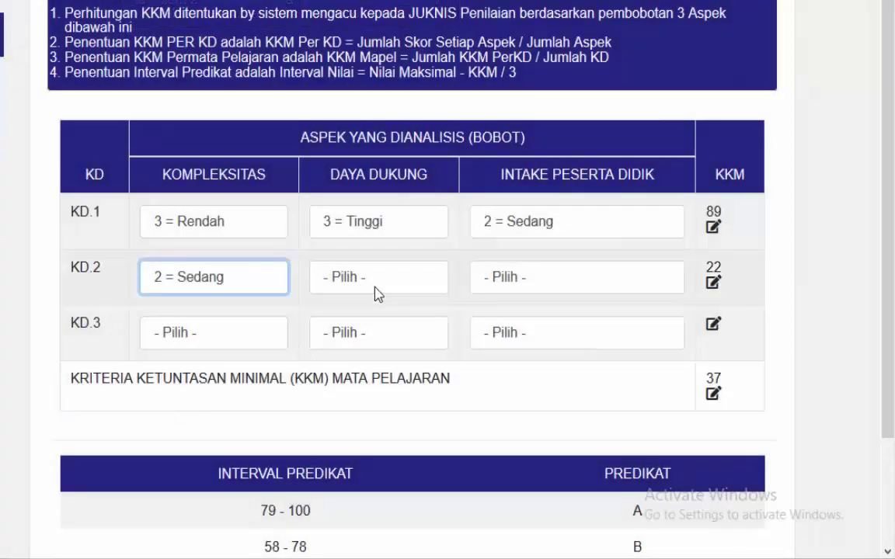
{"action": "left_click", "coordinate": [376, 294]}
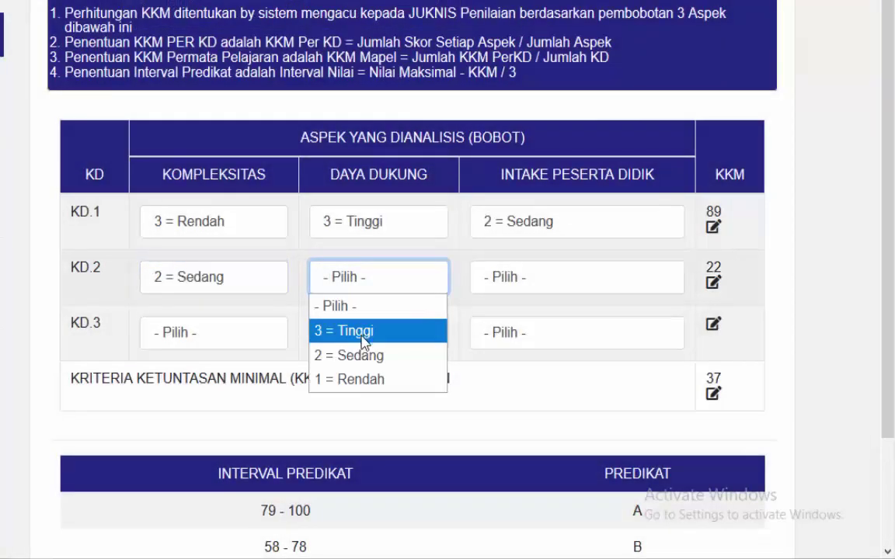
{"action": "left_click", "coordinate": [361, 334]}
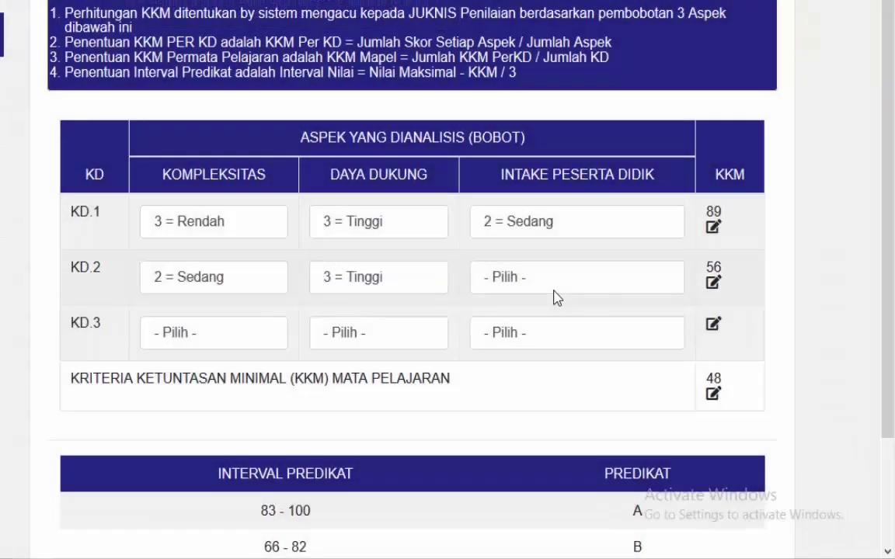
{"action": "left_click", "coordinate": [553, 289]}
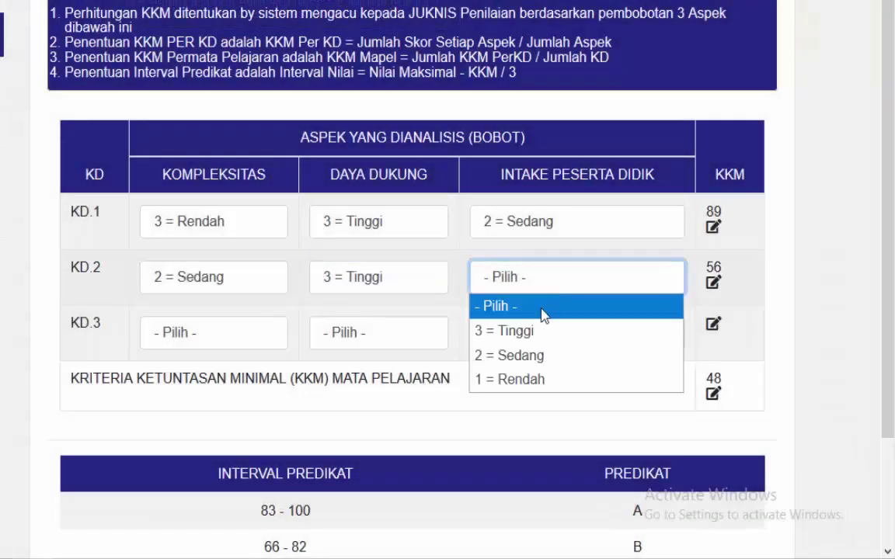
{"action": "left_click", "coordinate": [518, 356]}
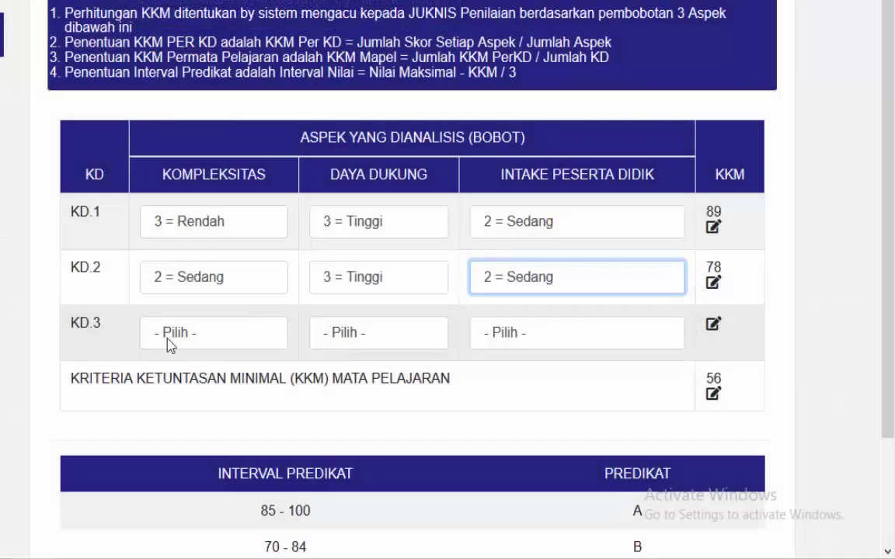
- Set KD.3's weights to Kompleksitas 1 = Tinggi, Daya Dukung 2 = Sedang and Intake Peserta Didik 3 = Tinggi
{"action": "left_click", "coordinate": [170, 342]}
{"action": "left_click", "coordinate": [189, 392]}
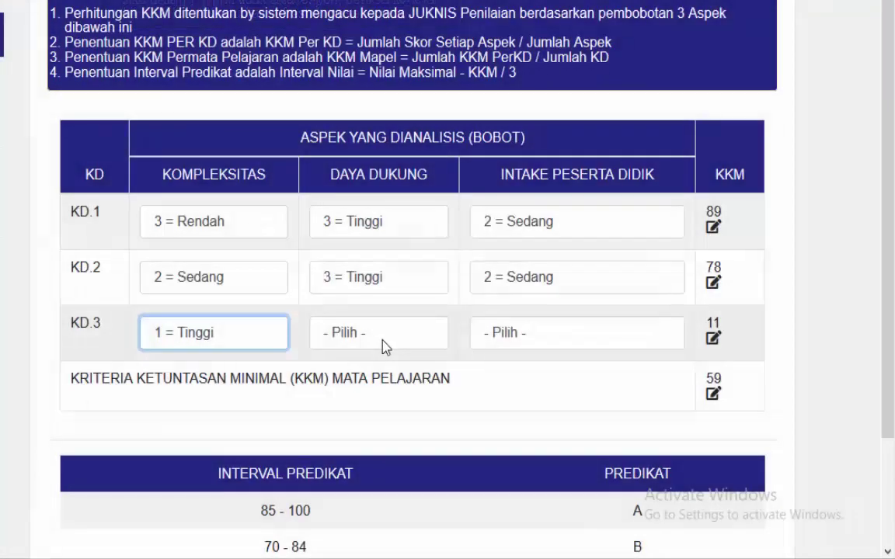
{"action": "left_click", "coordinate": [380, 347]}
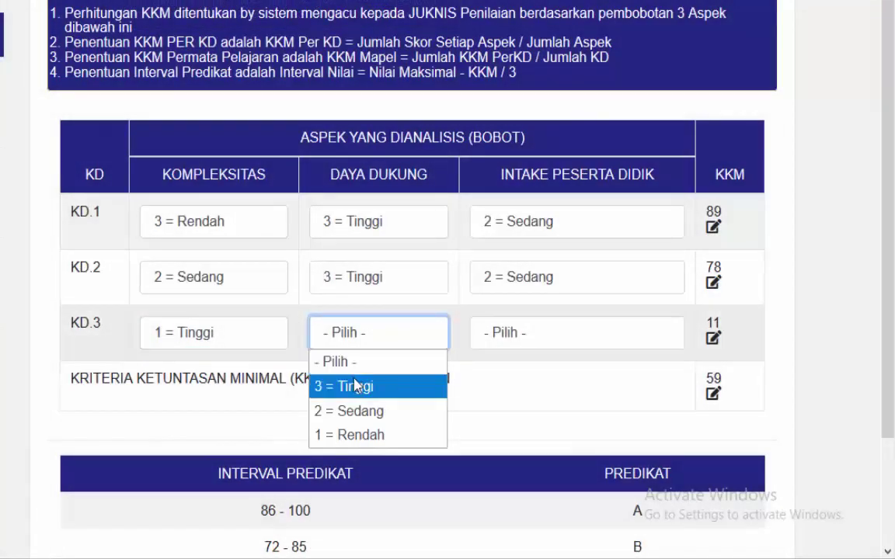
{"action": "left_click", "coordinate": [349, 411]}
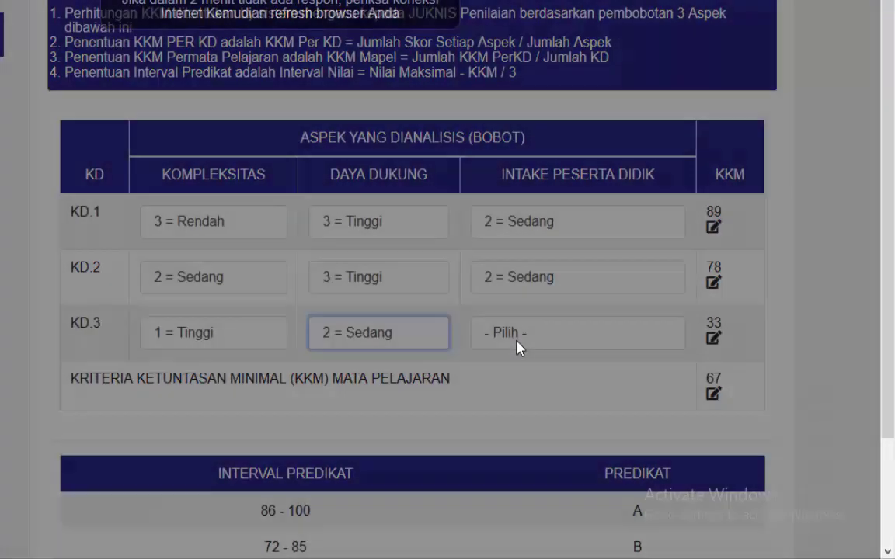
{"action": "left_click", "coordinate": [518, 349]}
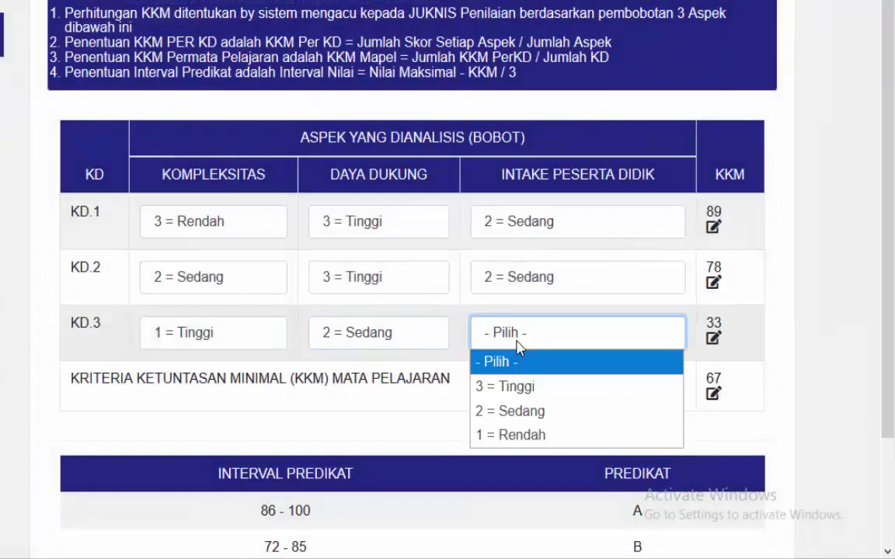
{"action": "left_click", "coordinate": [500, 388]}
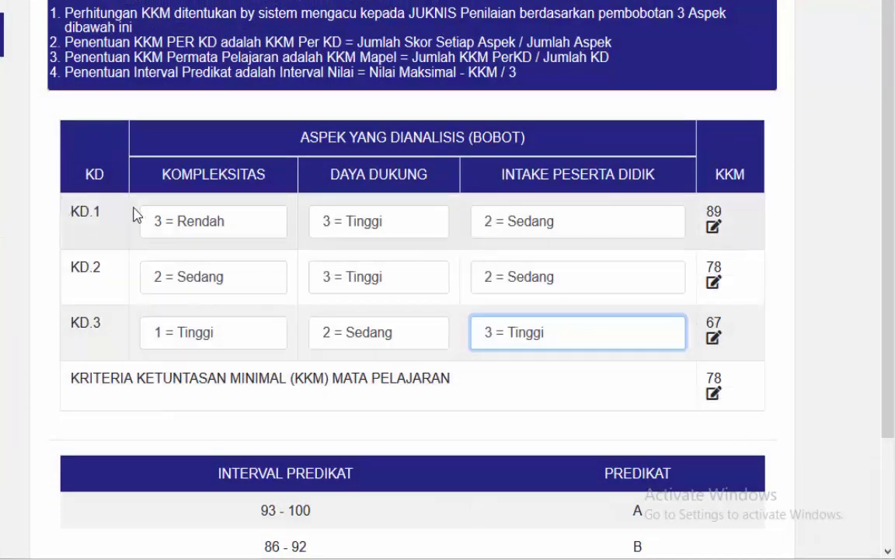
- Review the KKM and Interval Predikat tables, and start a new Rencana Pembelajaran for Kelas XI IIS 1
{"action": "scroll", "coordinate": [261, 311], "scroll_direction": "down", "scroll_amount": 1}
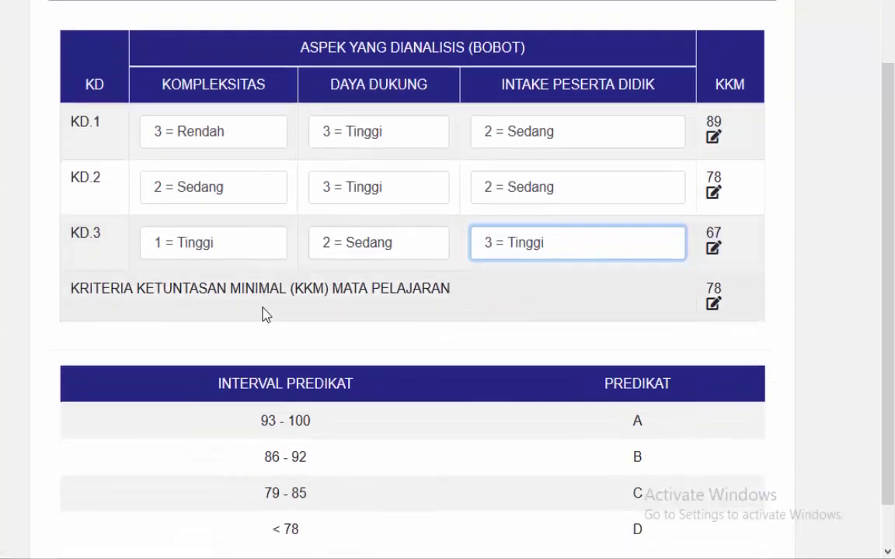
{"action": "scroll", "coordinate": [262, 308], "scroll_direction": "down", "scroll_amount": 1}
{"action": "scroll", "coordinate": [263, 309], "scroll_direction": "up", "scroll_amount": 4}
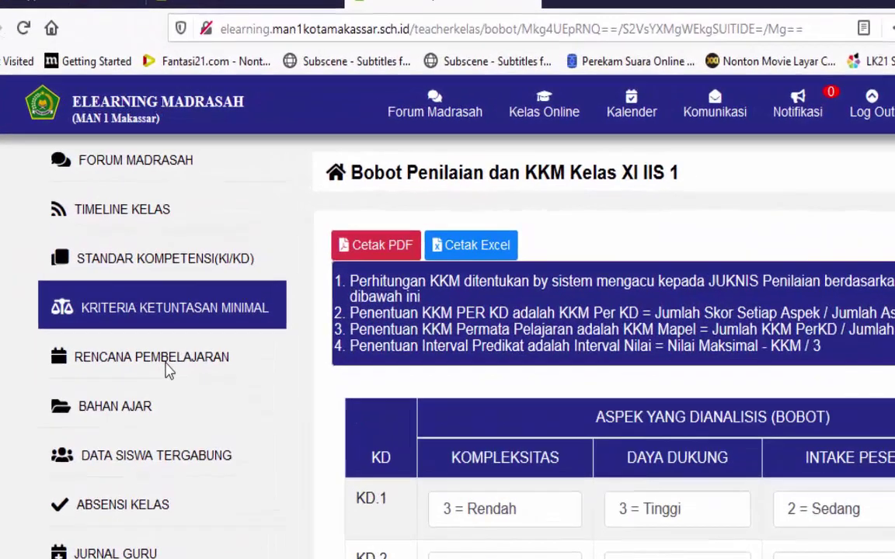
{"action": "left_click", "coordinate": [167, 372]}
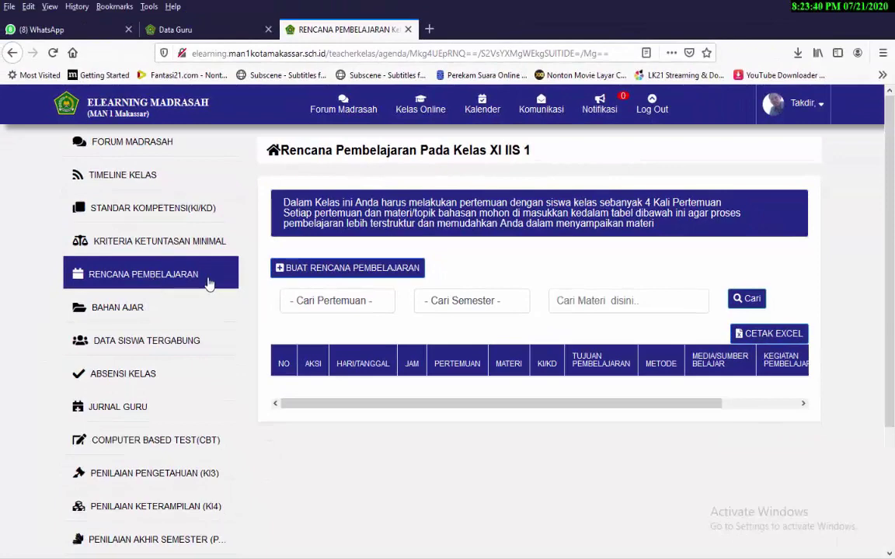
{"action": "left_click", "coordinate": [334, 268]}
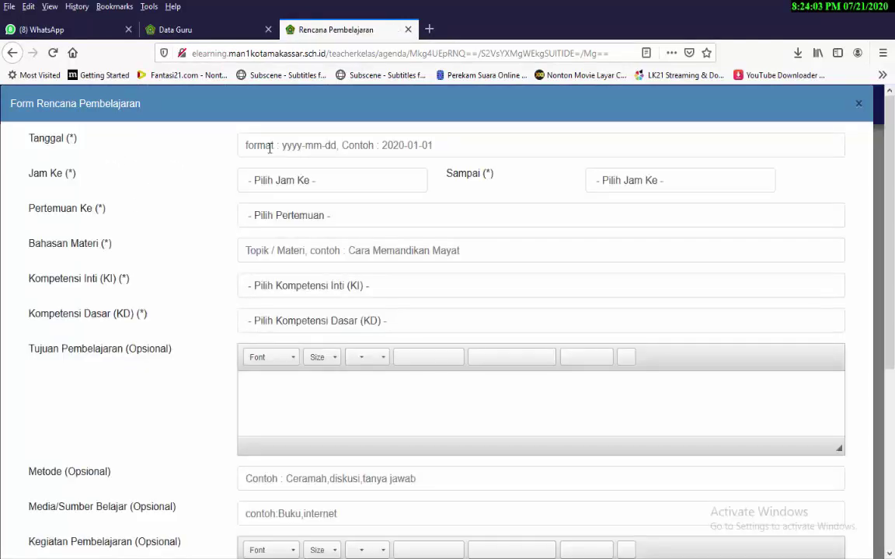
- Set the lesson plan's Tanggal to 2020-07-21 and its hours from Jam Ke- 1 to Jam Ke- 2
{"action": "left_click", "coordinate": [270, 147]}
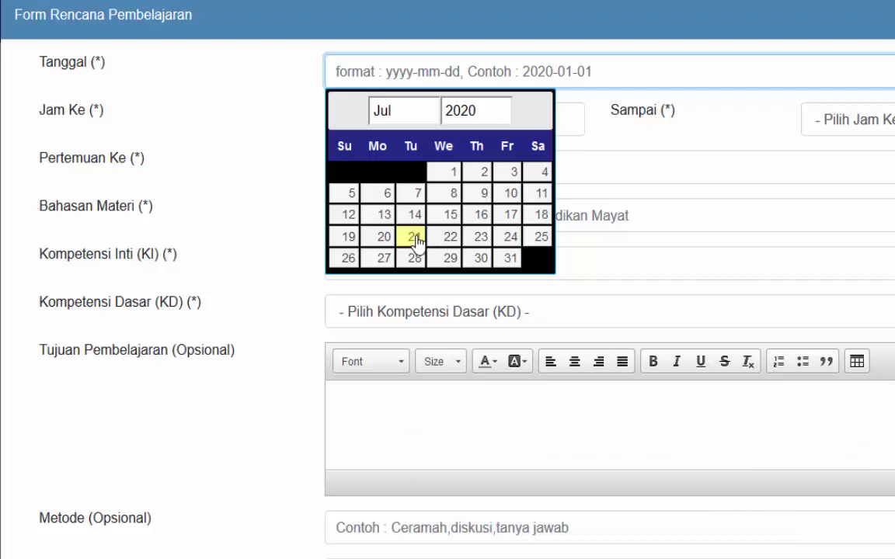
{"action": "left_click", "coordinate": [415, 238]}
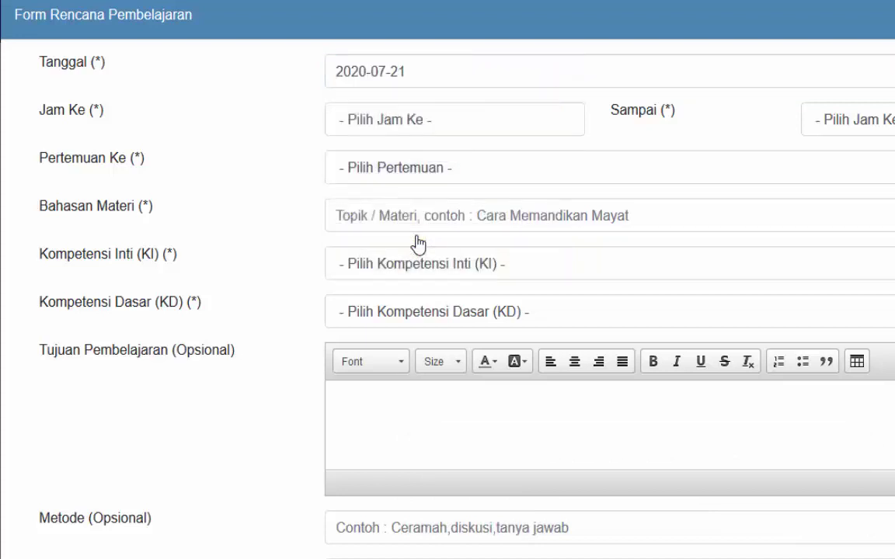
{"action": "left_click", "coordinate": [386, 124]}
{"action": "left_click", "coordinate": [371, 176]}
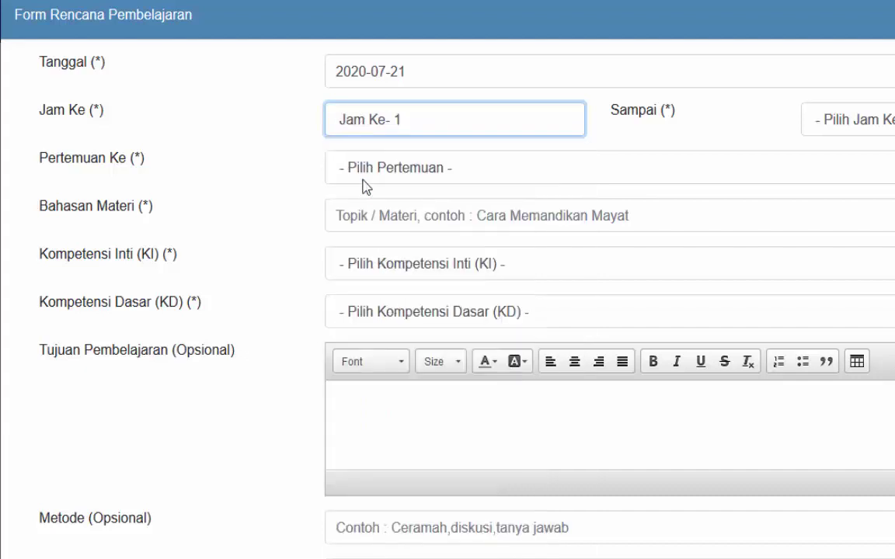
{"action": "left_click", "coordinate": [846, 128]}
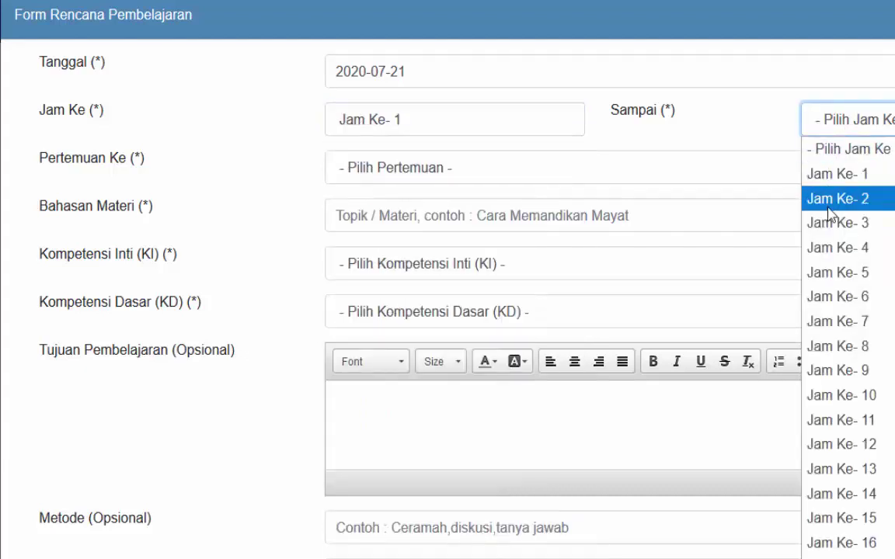
{"action": "left_click", "coordinate": [835, 199]}
- Set Pertemuan Ke to 1 and enter the Bahasan Materi "Mengenal Menu dan Icon pada Aplikasi Ms. Word"
{"action": "left_click", "coordinate": [362, 181]}
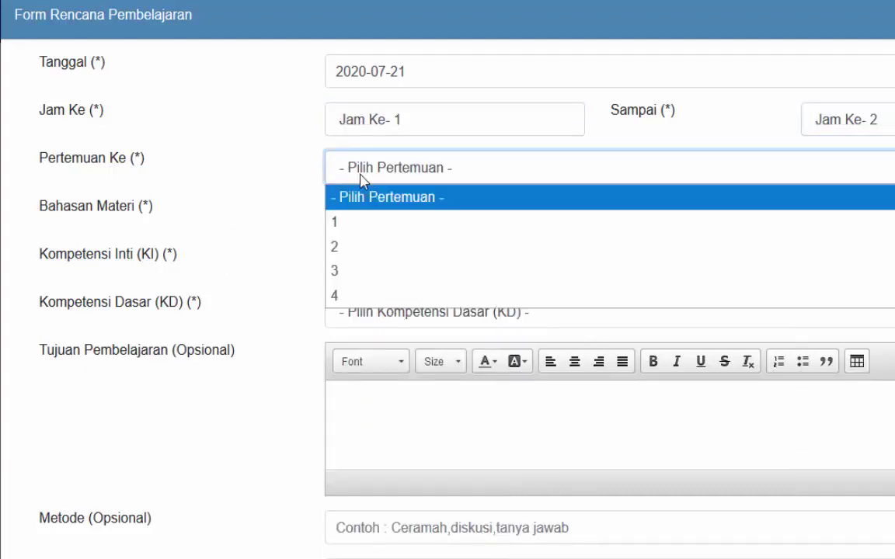
{"action": "left_click", "coordinate": [347, 224]}
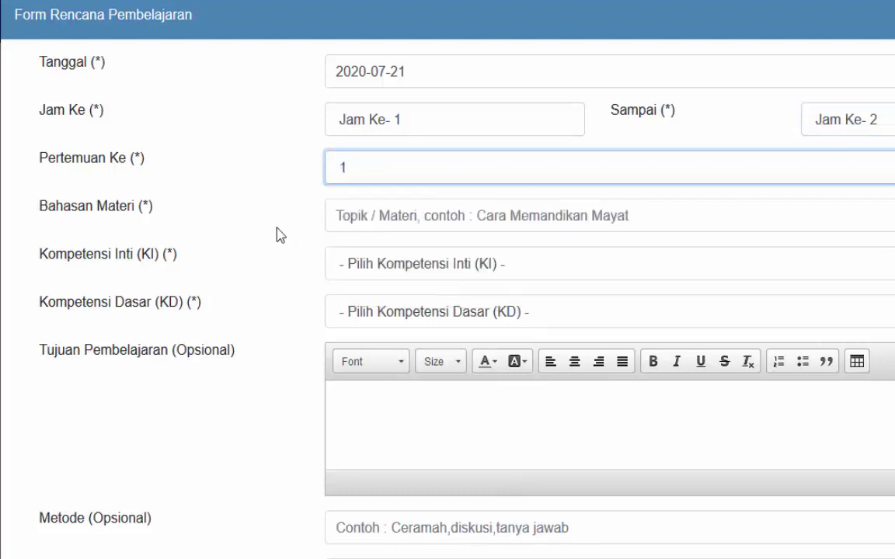
{"action": "left_click", "coordinate": [375, 228]}
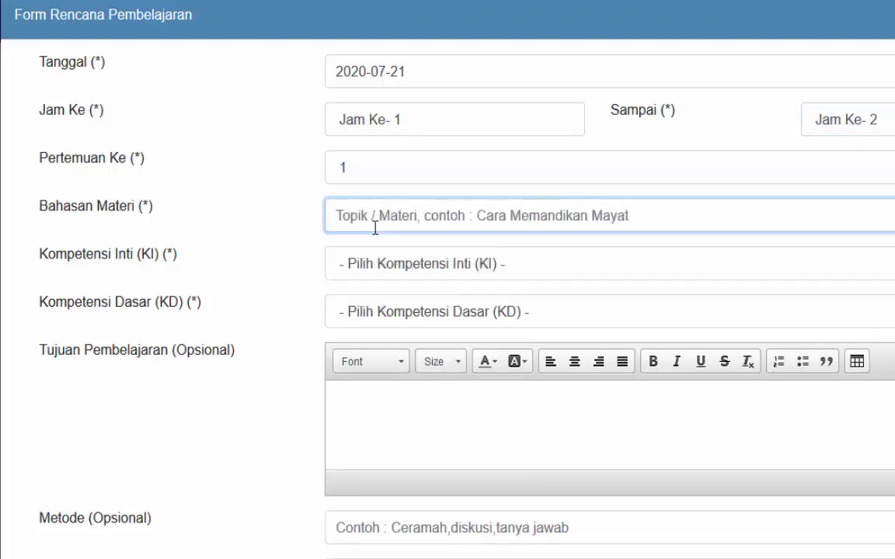
{"action": "type", "text": "M"}
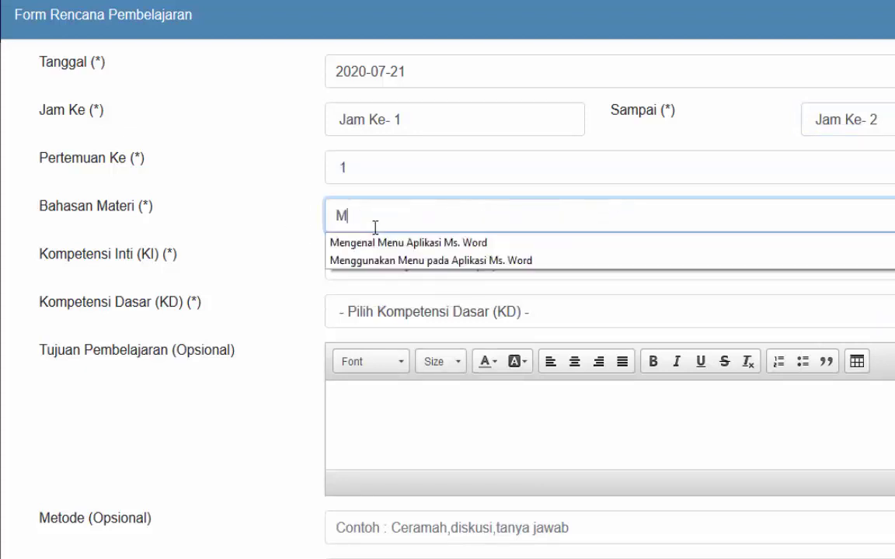
{"action": "type", "text": "enge"}
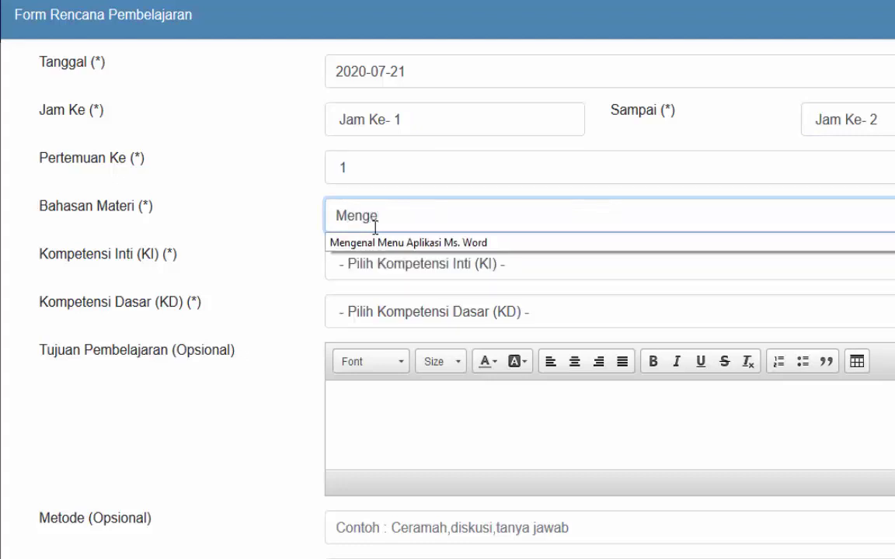
{"action": "type", "text": "nal Menu a"}
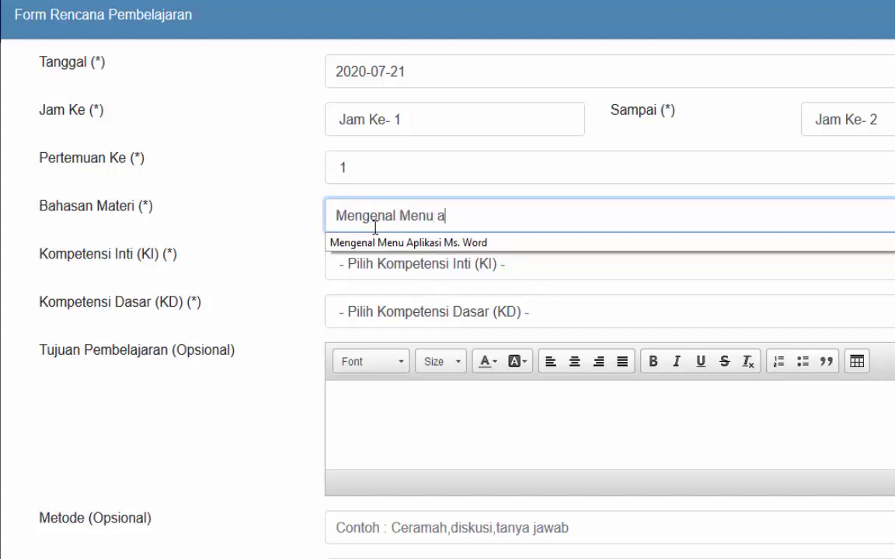
{"action": "key", "text": "BackSpace"}
{"action": "type", "text": "dan Ico"}
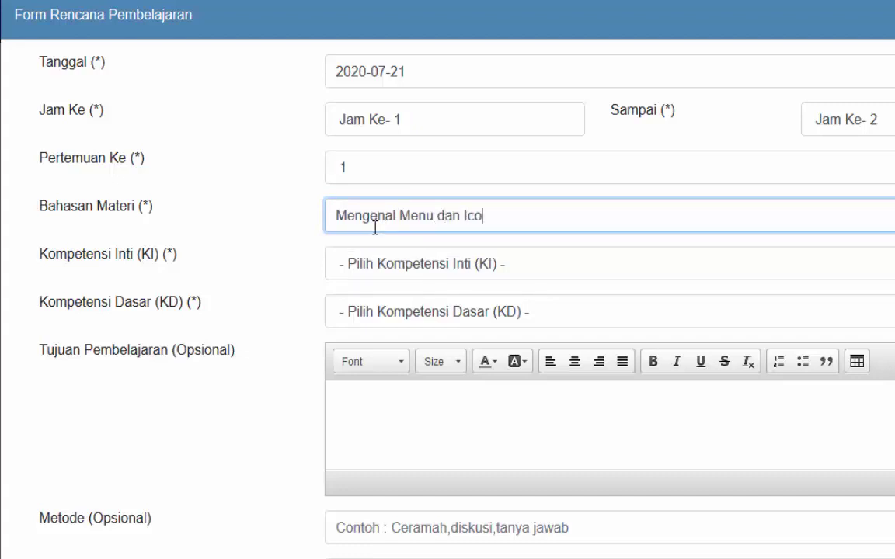
{"action": "type", "text": "n pada Apl"}
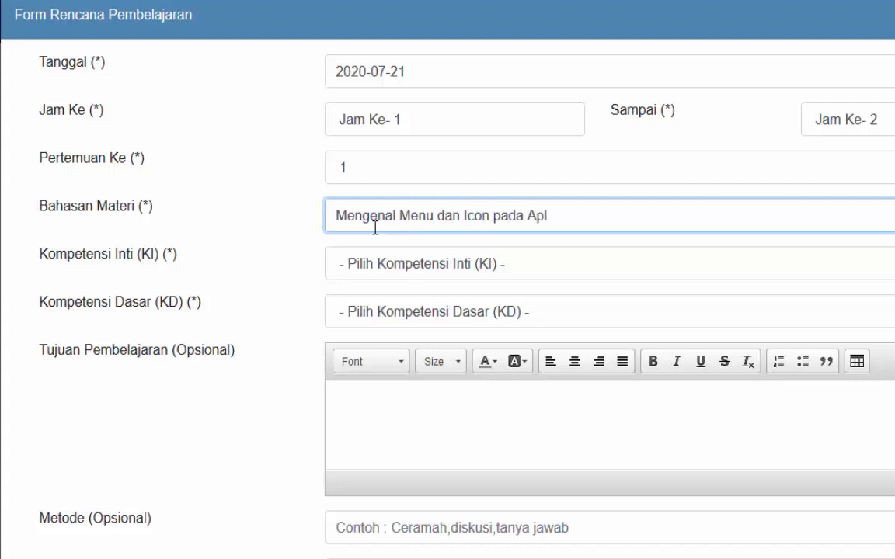
{"action": "type", "text": "ikasi Ms. "}
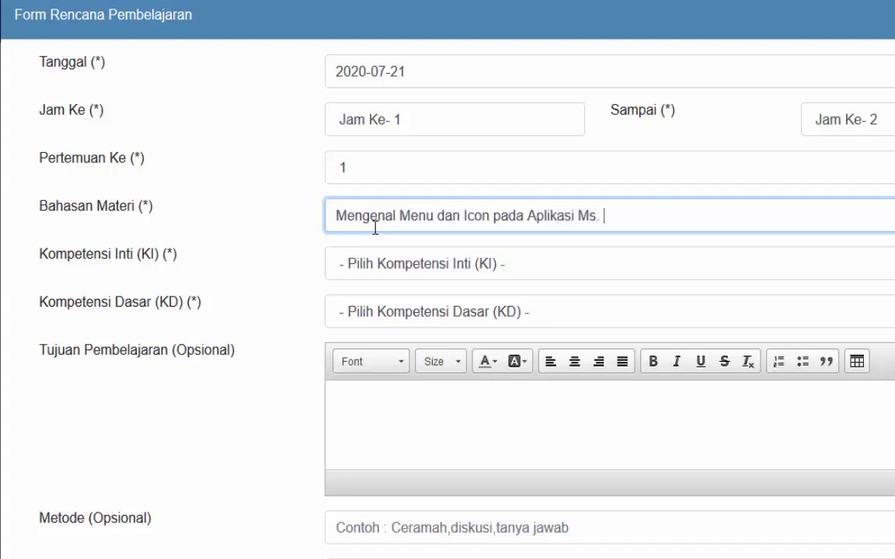
{"action": "type", "text": "Word"}
- Choose KI-3 Pengetahuan as Kompetensi Inti and "Mengenal Menu dan Icon pada Aplikasi Ms. Word" as Kompetensi Dasar
{"action": "left_click", "coordinate": [386, 273]}
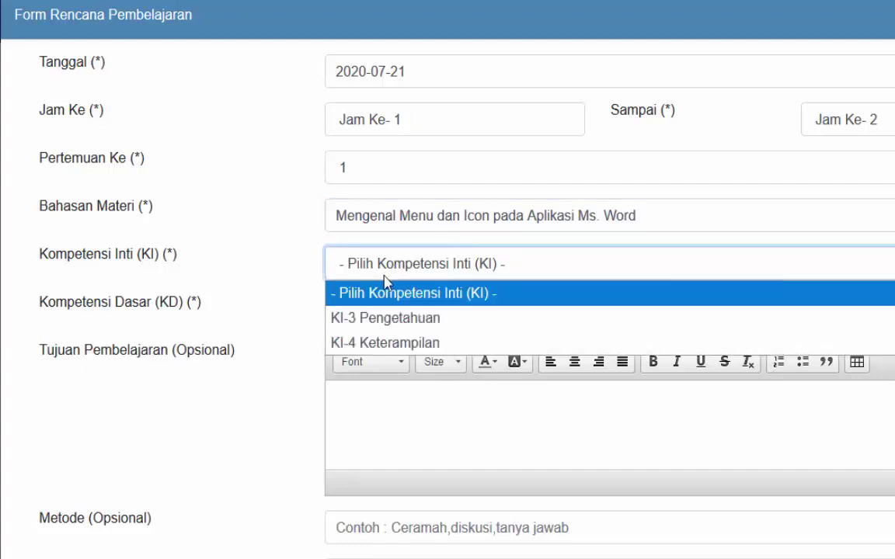
{"action": "left_click", "coordinate": [403, 319]}
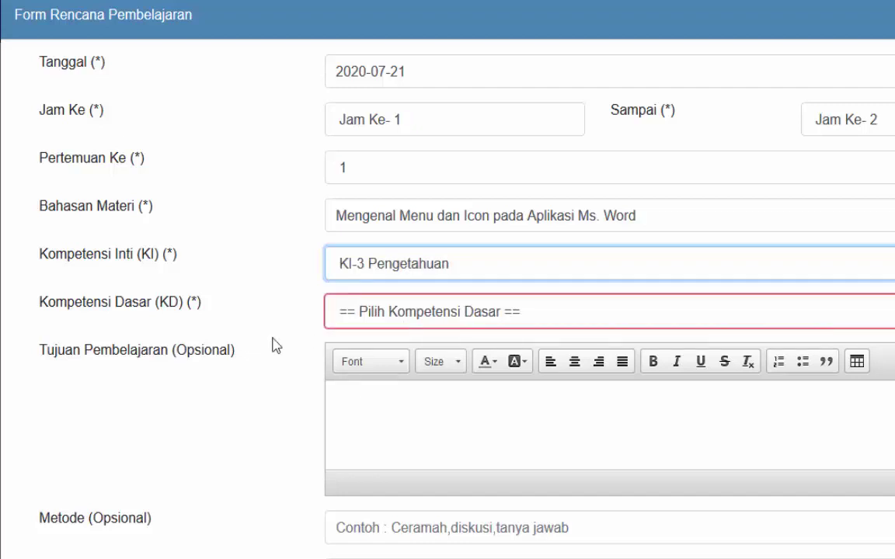
{"action": "left_click", "coordinate": [391, 321]}
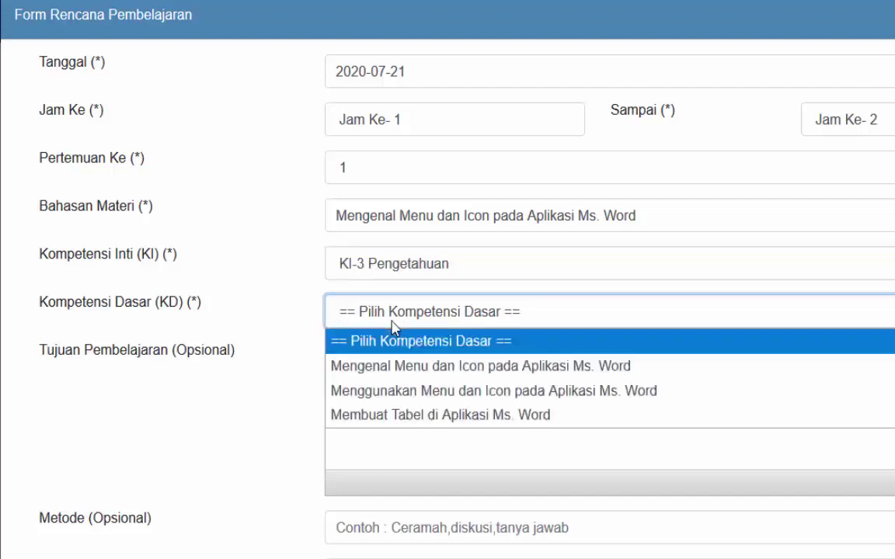
{"action": "left_click", "coordinate": [482, 369]}
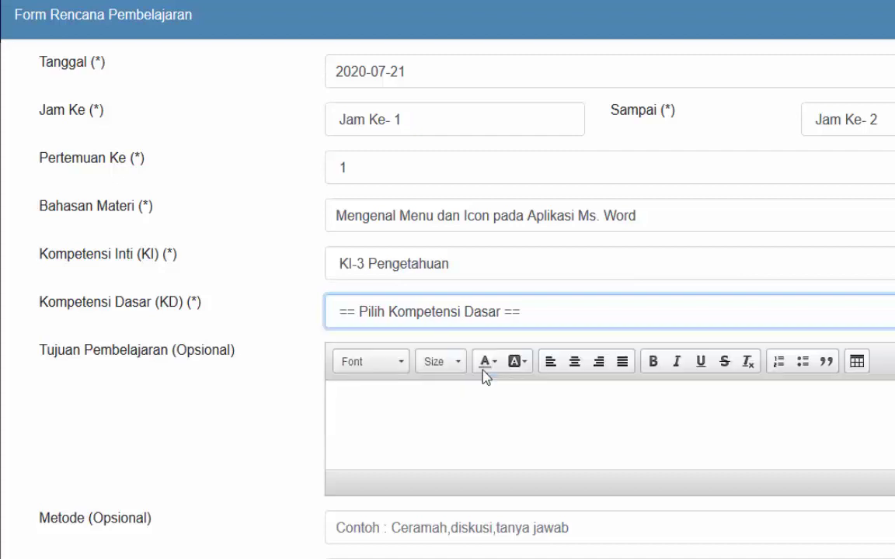
- Enter the Tujuan Pembelajaran "Siswa dapat Mengenal menu dan icon pada Aplikasi Ms. Word"
{"action": "left_click", "coordinate": [409, 407]}
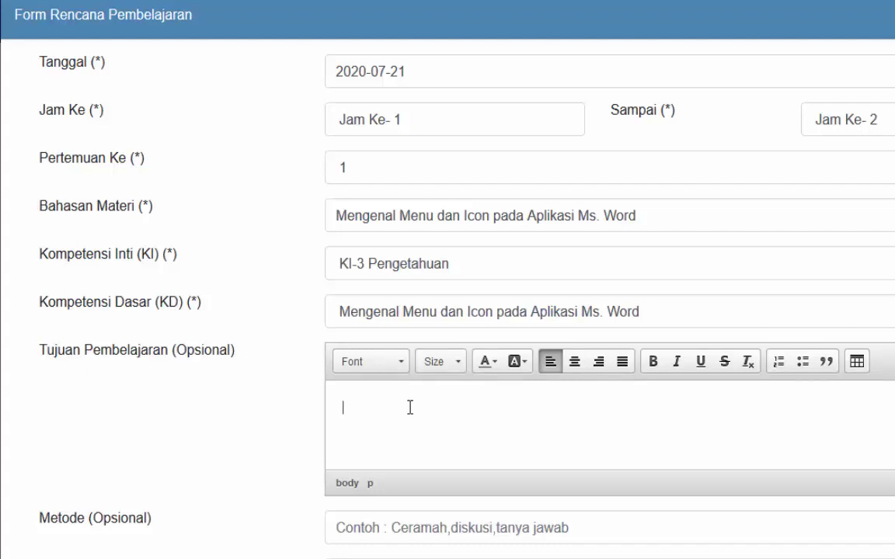
{"action": "type", "text": "Siswa dapat Mengenal menu da"}
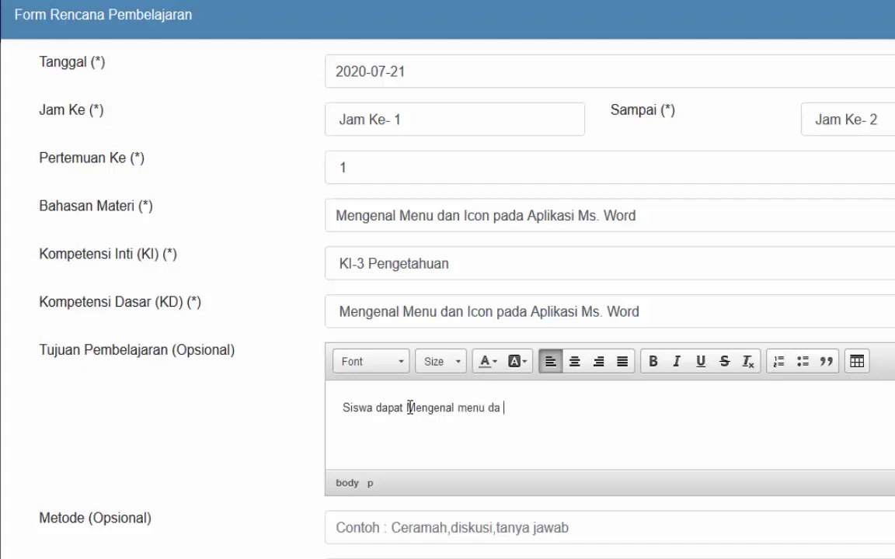
{"action": "type", "text": "n icon pada Apl"}
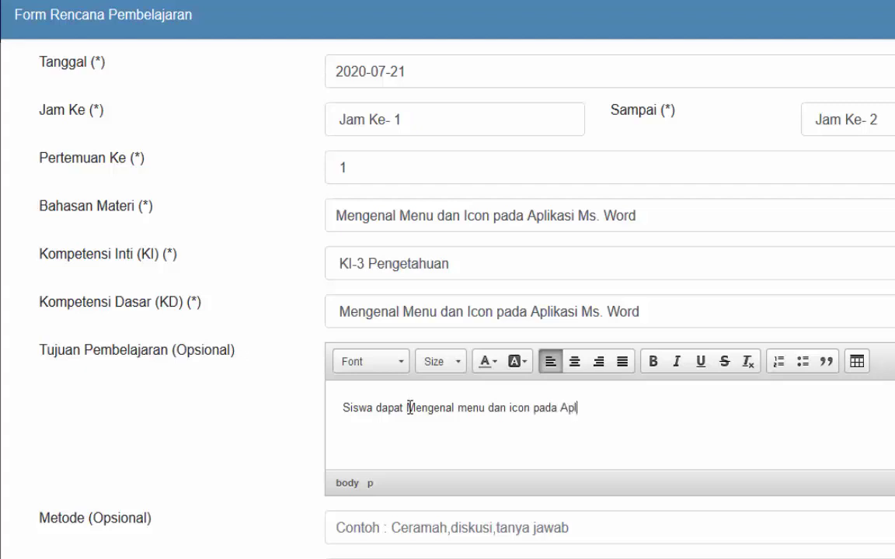
{"action": "type", "text": "ikasi Ms. Word"}
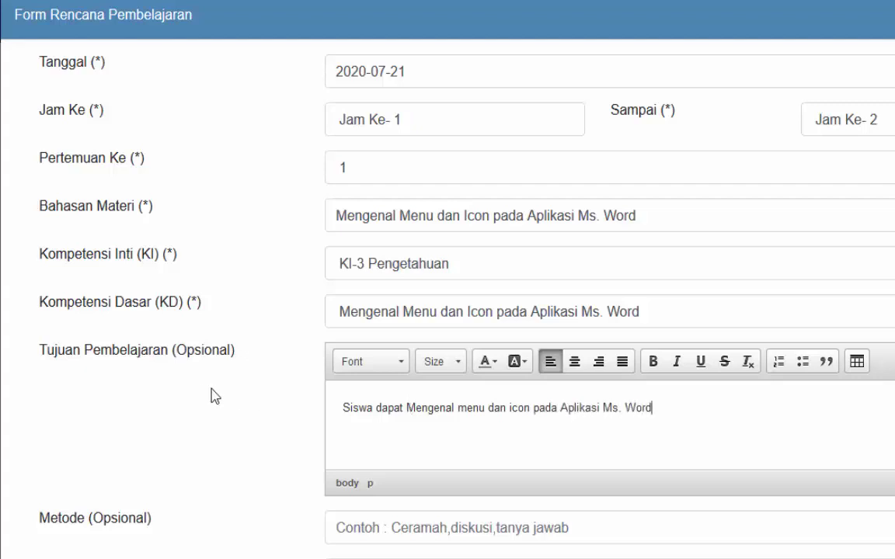
- Set Metode to "Diskusi dan Tanya Jawab" and Media/Sumber Belajar to "Buku dan Internet"
{"action": "scroll", "coordinate": [208, 396], "scroll_direction": "down", "scroll_amount": 2}
{"action": "scroll", "coordinate": [180, 233], "scroll_direction": "down", "scroll_amount": 1}
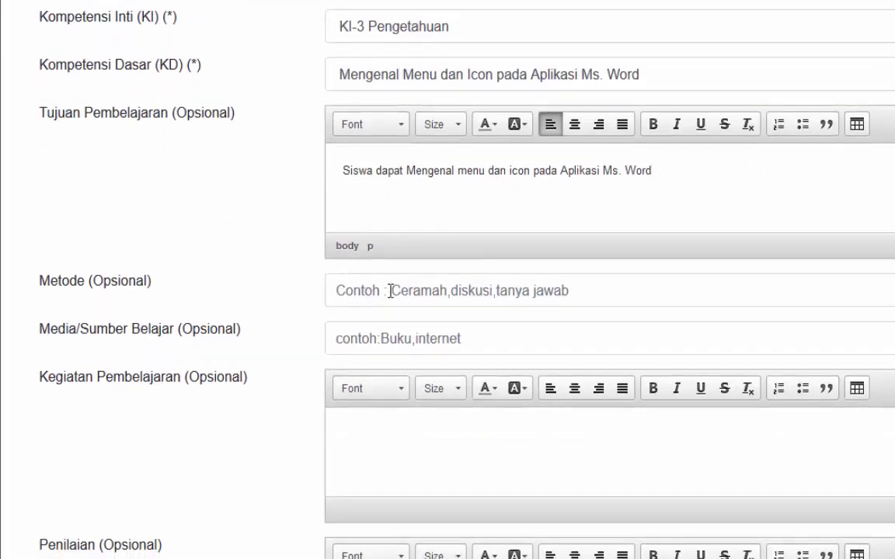
{"action": "left_click", "coordinate": [391, 290]}
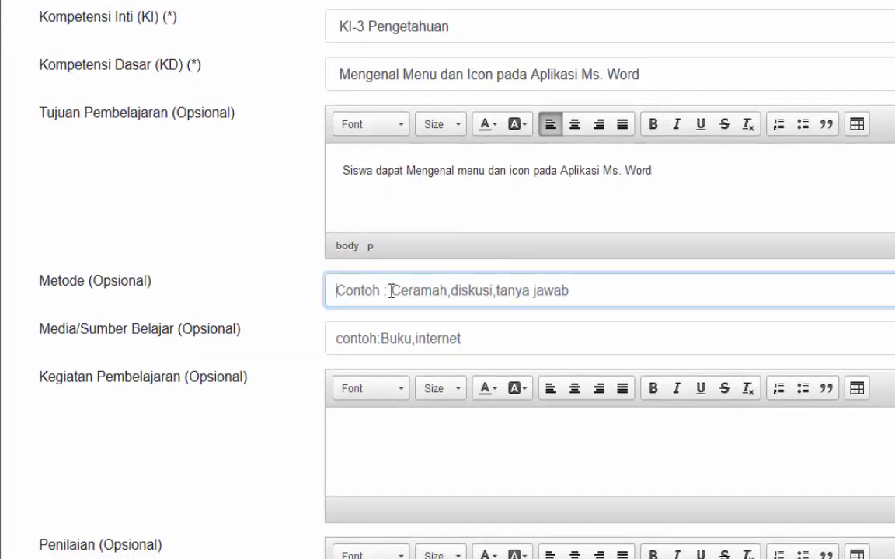
{"action": "type", "text": "Disku"}
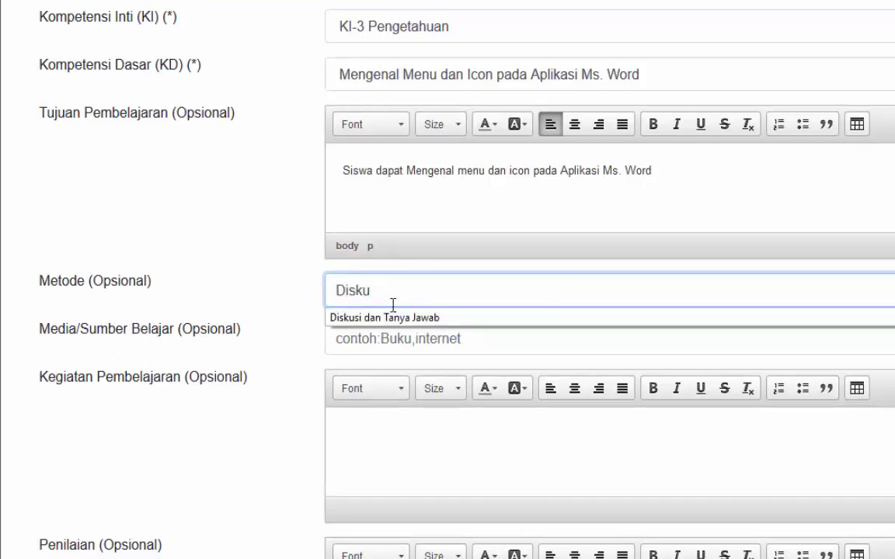
{"action": "left_click", "coordinate": [388, 318]}
{"action": "left_click", "coordinate": [365, 342]}
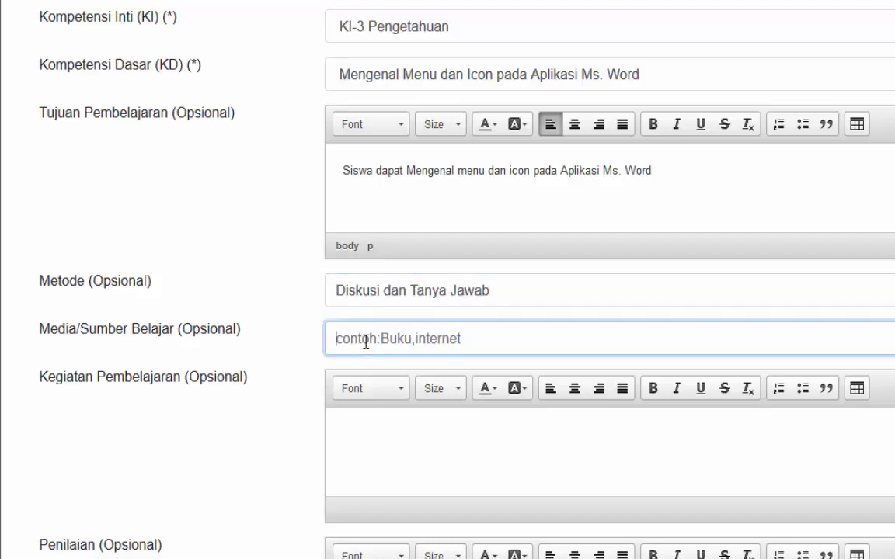
{"action": "type", "text": "Buk"}
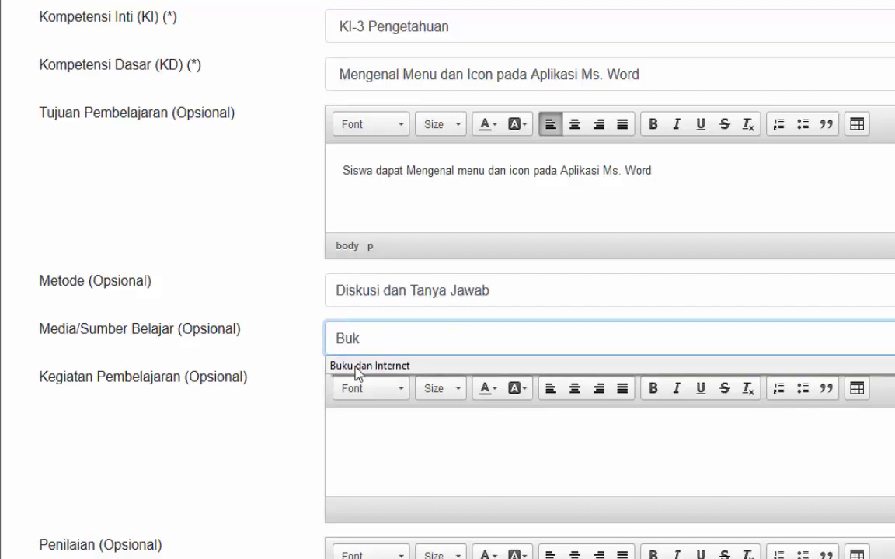
{"action": "left_click", "coordinate": [363, 366]}
- Enter the Kegiatan Pembelajaran "Guru Membagi kelompok menjadi 5, dan setiap kelompok terdiri dari 4-5 orang"
{"action": "left_click", "coordinate": [429, 426]}
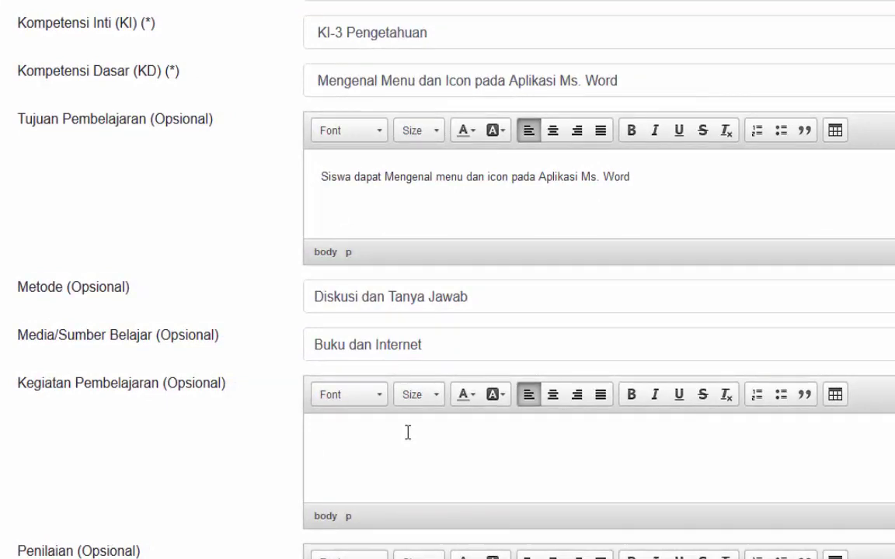
{"action": "type", "text": "Si"}
{"action": "key", "text": "BackSpace"}
{"action": "key", "text": "BackSpace"}
{"action": "type", "text": "G"}
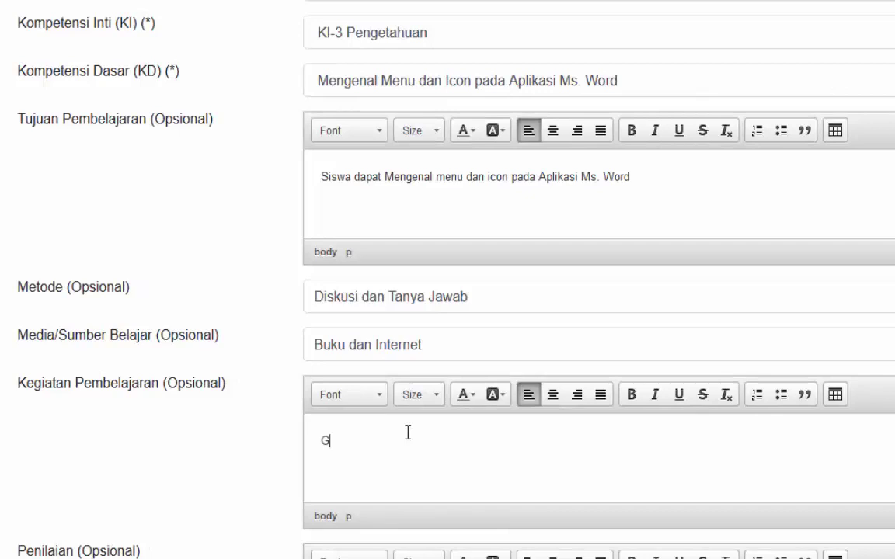
{"action": "type", "text": "uru Membagi kelompok menjad"}
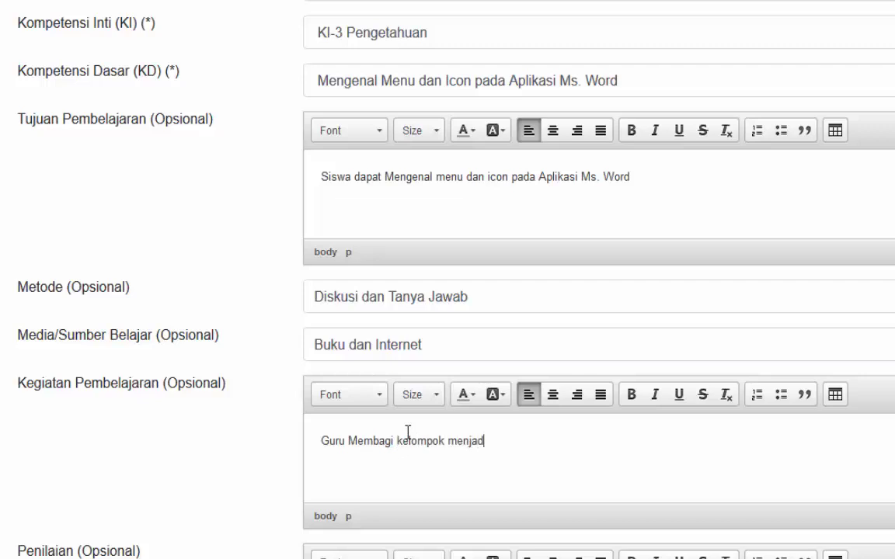
{"action": "type", "text": "i 5, dan setiap k"}
{"action": "type", "text": "elomp"}
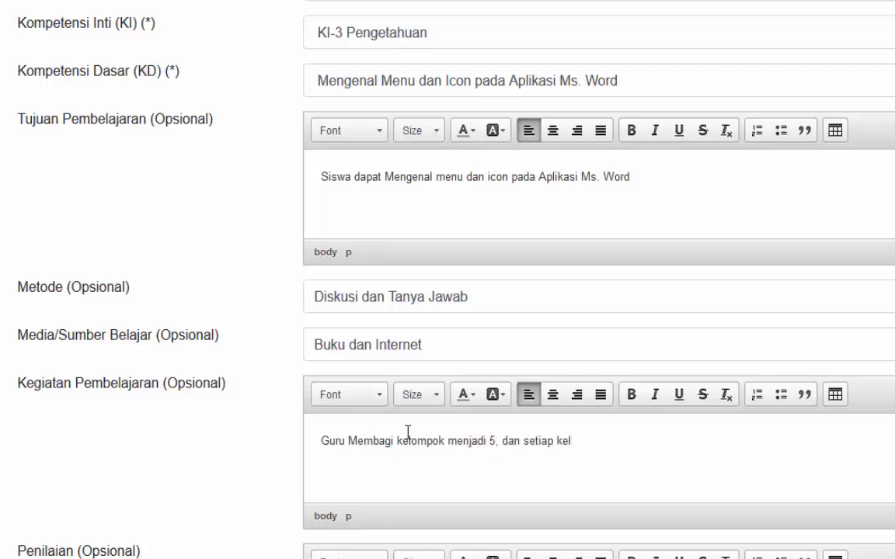
{"action": "type", "text": "ok terdiri dar"}
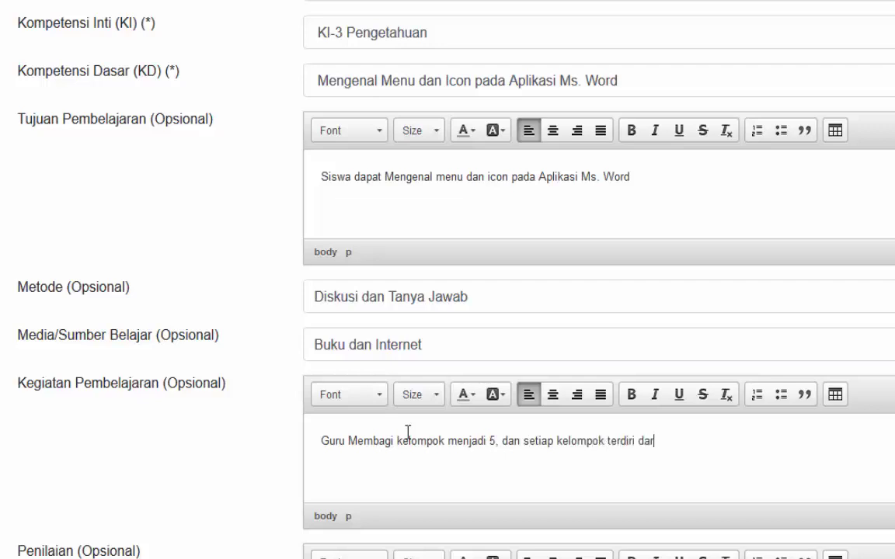
{"action": "type", "text": "i 4-5 orang"}
- Enter "Hasil Diskusi" as the Penilaian and save the lesson plan
{"action": "scroll", "coordinate": [326, 435], "scroll_direction": "down", "scroll_amount": 3}
{"action": "left_click", "coordinate": [371, 392]}
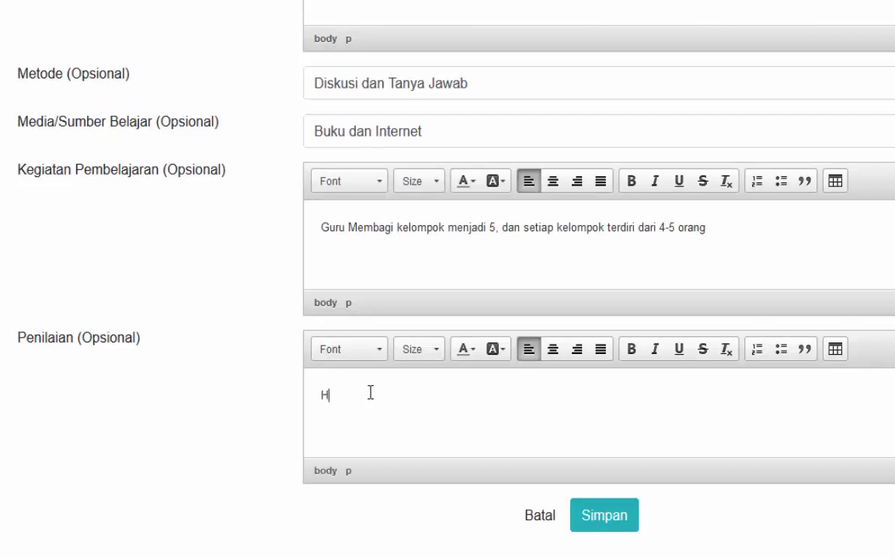
{"action": "type", "text": "Hasil Diskusi"}
{"action": "left_click", "coordinate": [587, 520]}
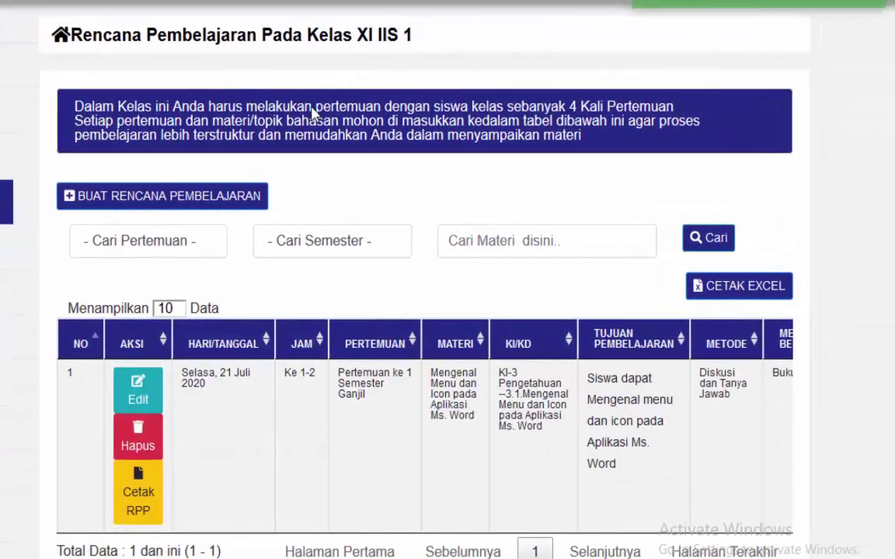
- Start a new Rencana Pembelajaran for Kelas XI IIS 1 and set its Tanggal to 2020-07-22
{"action": "scroll", "coordinate": [200, 304], "scroll_direction": "down", "scroll_amount": 3}
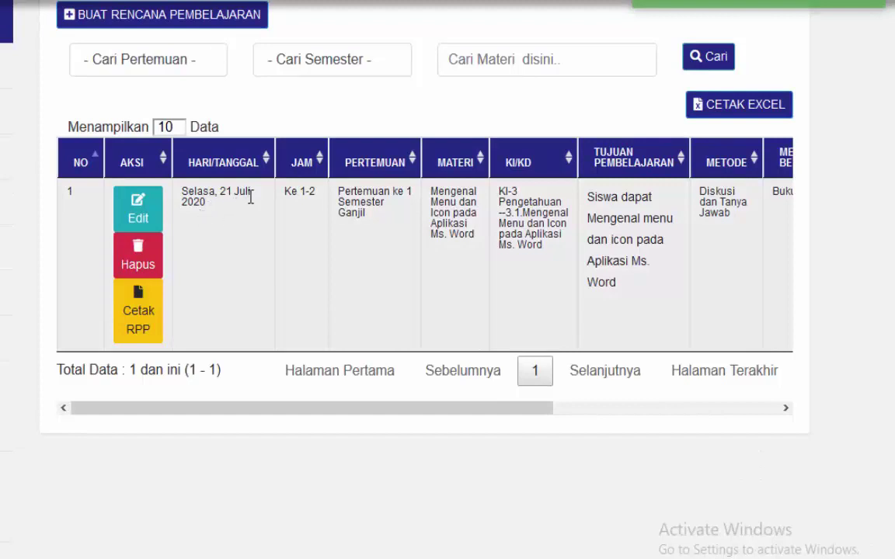
{"action": "scroll", "coordinate": [240, 210], "scroll_direction": "up", "scroll_amount": 2}
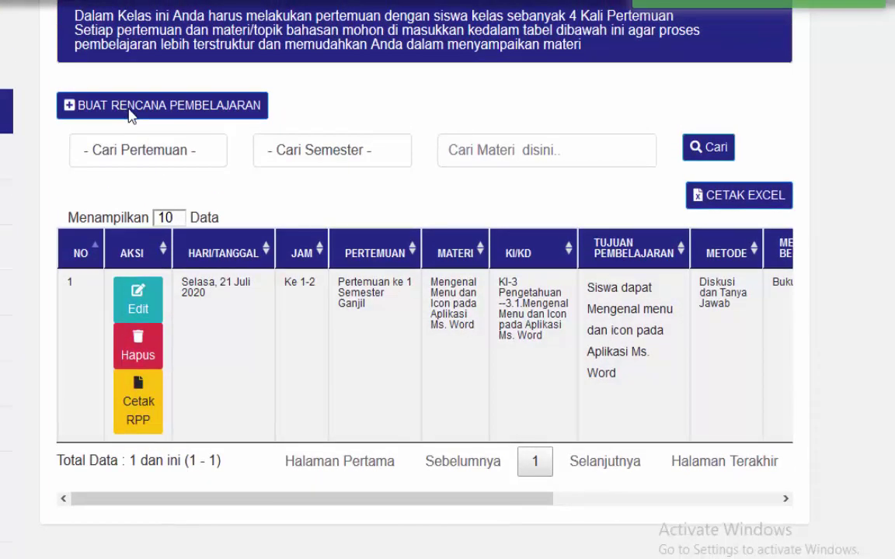
{"action": "left_click", "coordinate": [129, 115]}
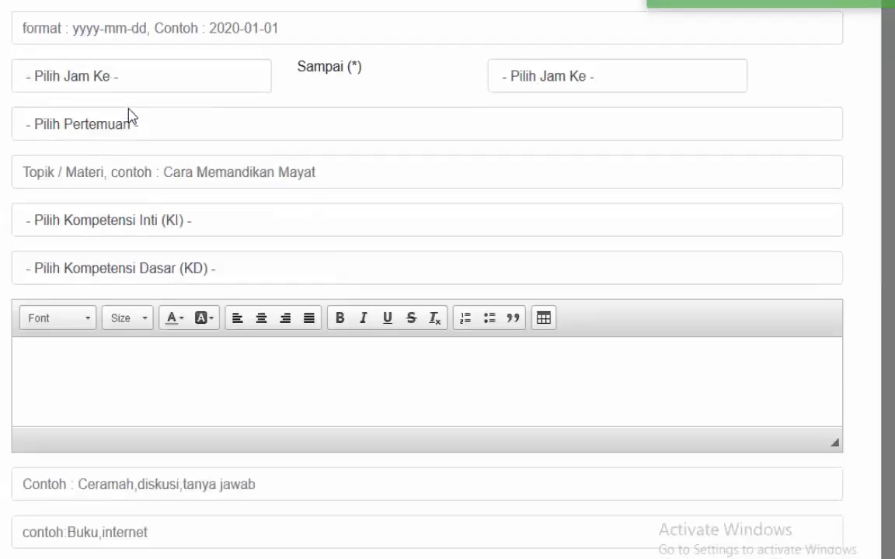
{"action": "left_click", "coordinate": [83, 16]}
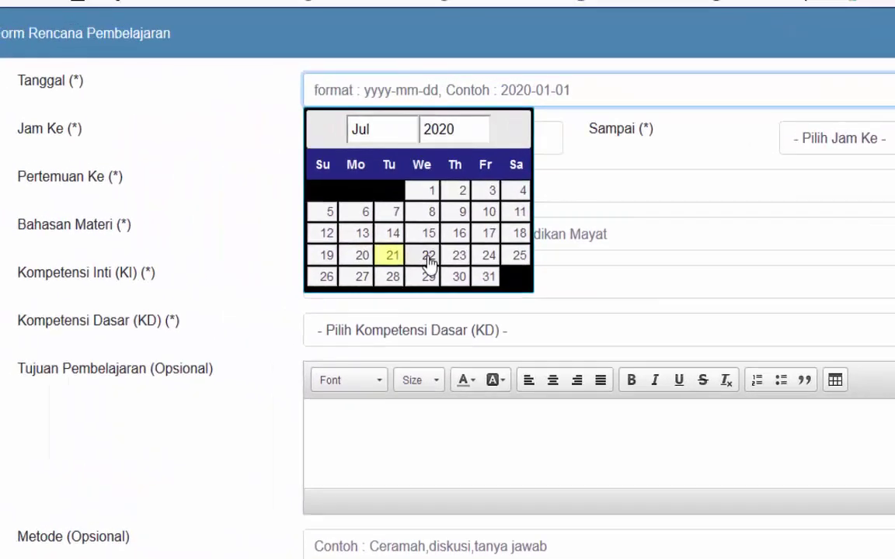
{"action": "left_click", "coordinate": [429, 257]}
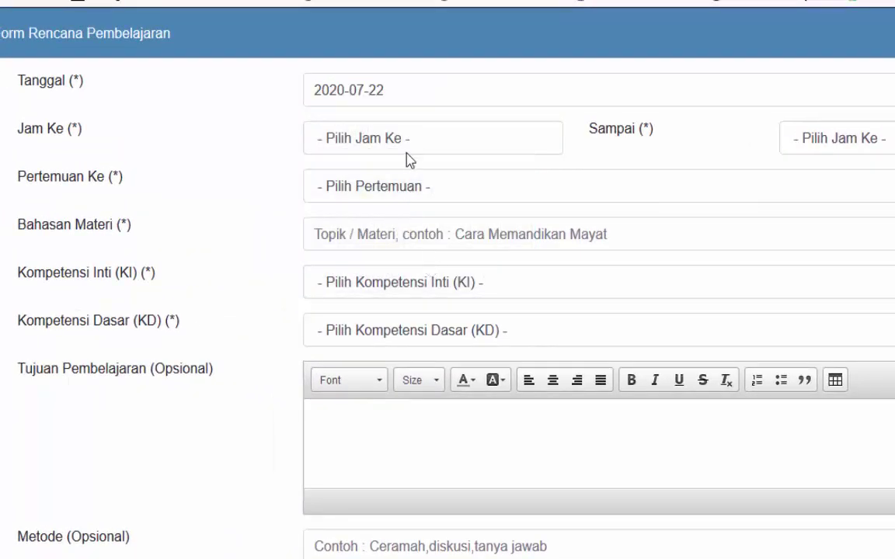
- Set the lesson hours from Jam Ke- 1 to Jam Ke- 2 and choose 2 as Pertemuan Ke
{"action": "left_click", "coordinate": [399, 139]}
{"action": "left_click", "coordinate": [360, 194]}
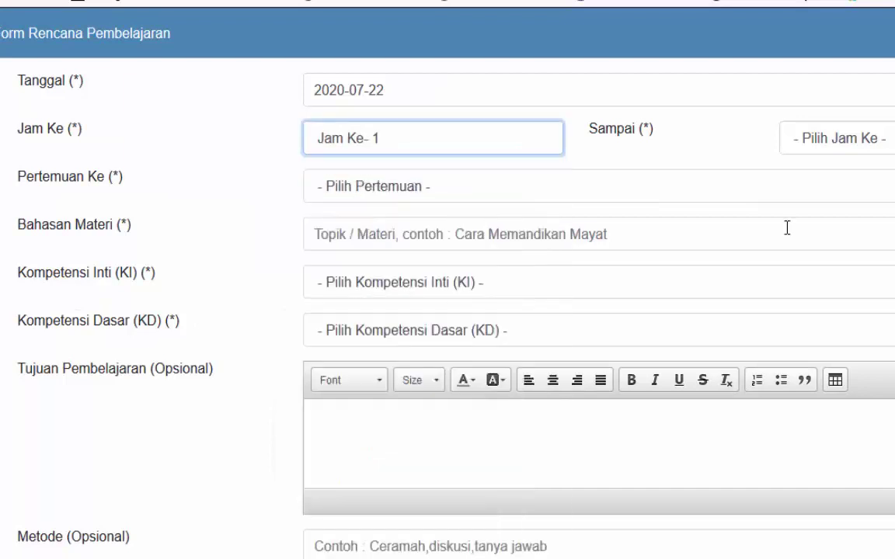
{"action": "left_click", "coordinate": [839, 145]}
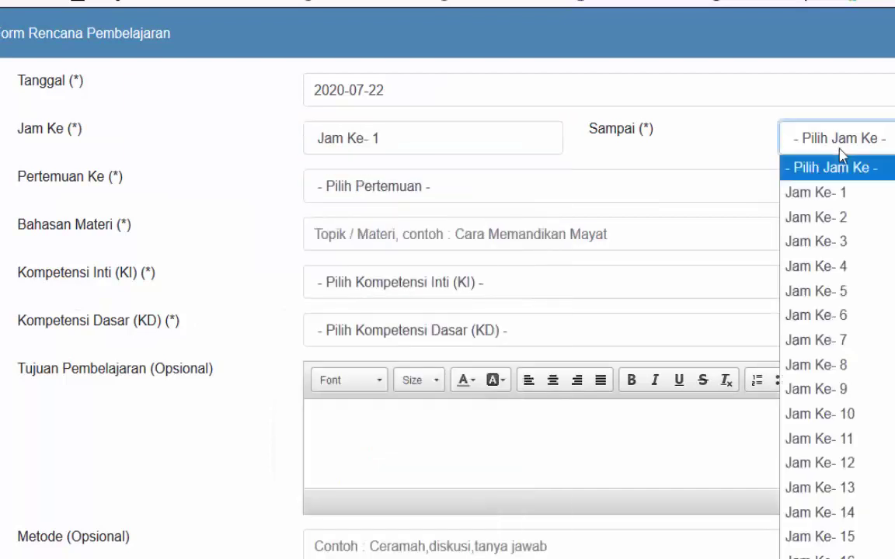
{"action": "left_click", "coordinate": [828, 220]}
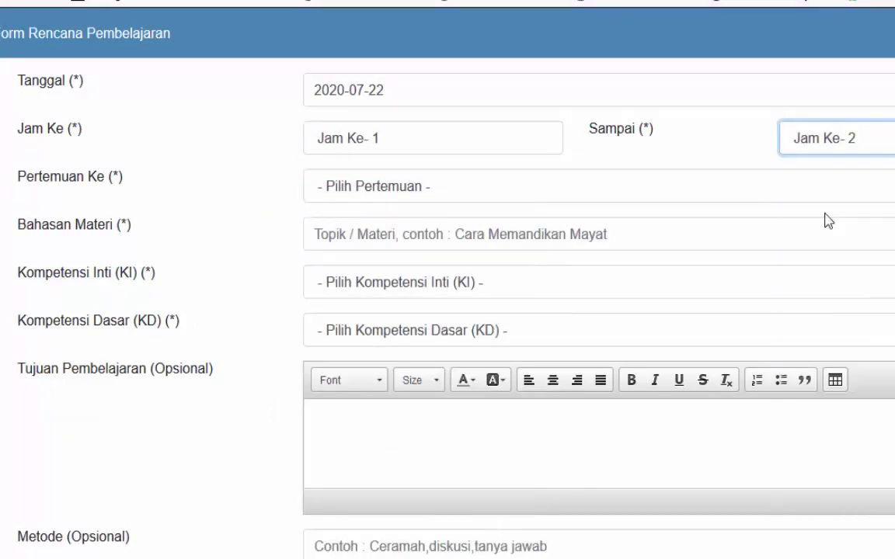
{"action": "left_click", "coordinate": [396, 192]}
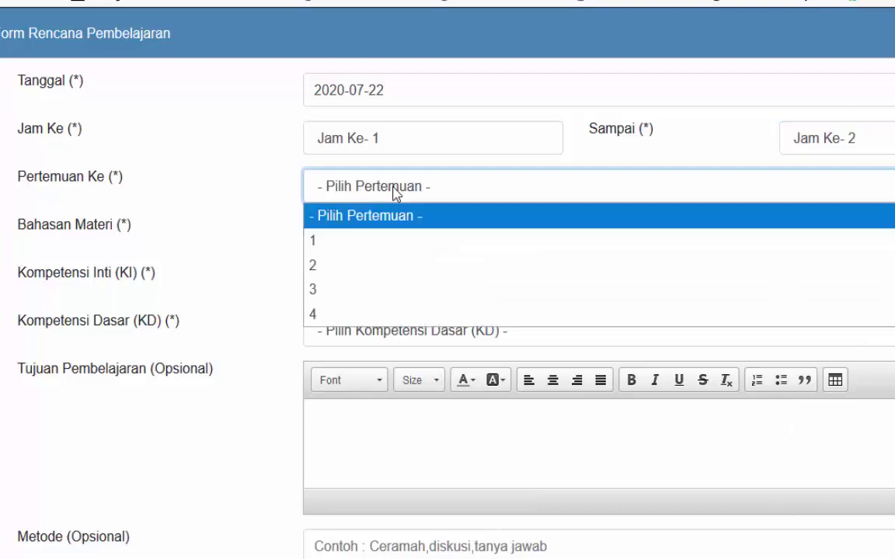
{"action": "left_click", "coordinate": [351, 266]}
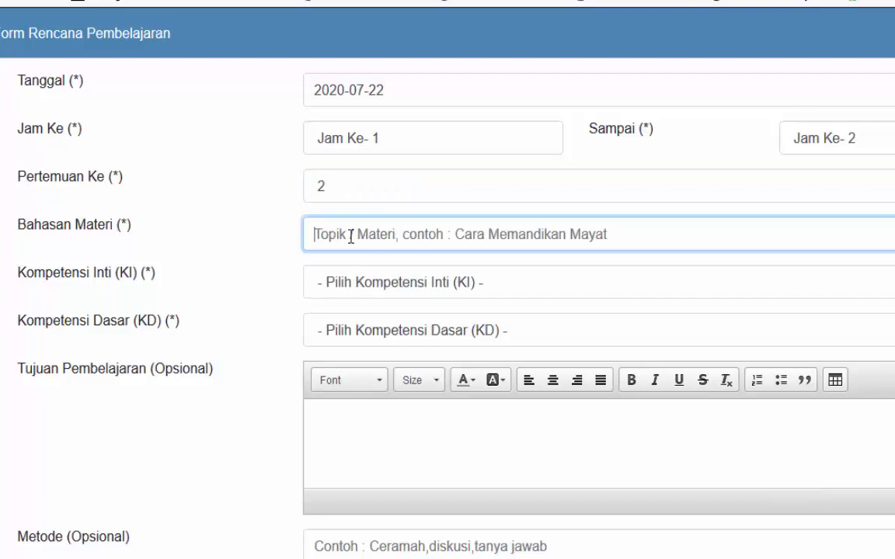
- Enter "Menggunakan Menu dan Icon pada Aplikasi Ms. Word" as the Bahasan Materi, adapting the earlier "Mengenal" entry
{"action": "type", "text": "Meng"}
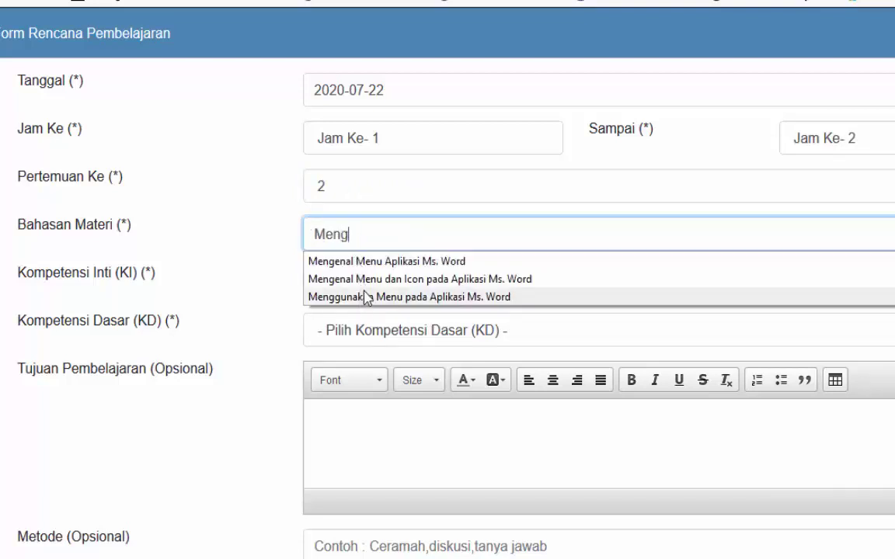
{"action": "left_click", "coordinate": [374, 279]}
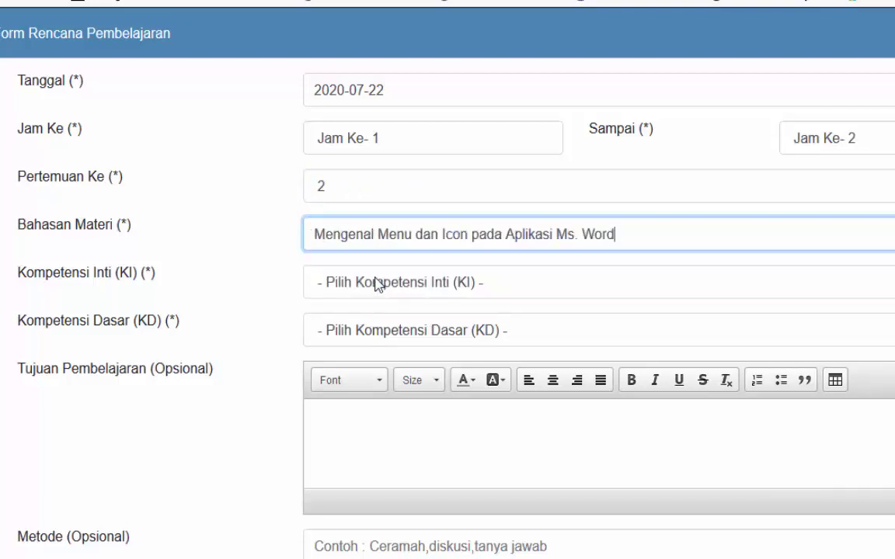
{"action": "left_click", "coordinate": [334, 222]}
{"action": "left_click", "coordinate": [372, 234]}
{"action": "double_click", "coordinate": [374, 234]}
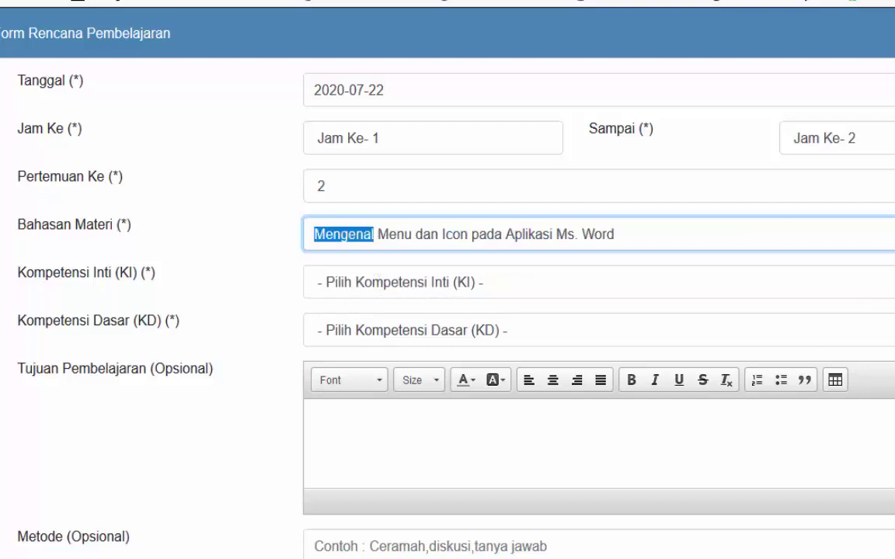
{"action": "type", "text": "Menggn"}
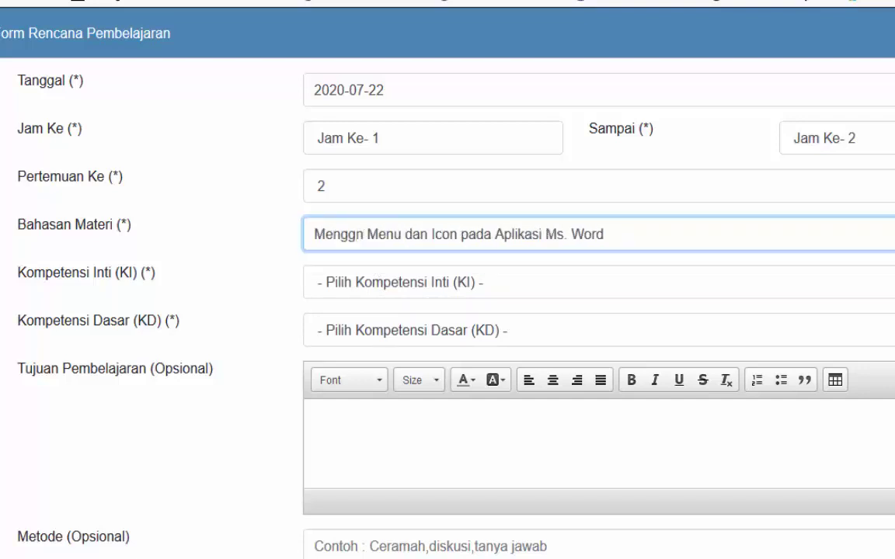
{"action": "key", "text": "BackSpace"}
{"action": "type", "text": "unakan"}
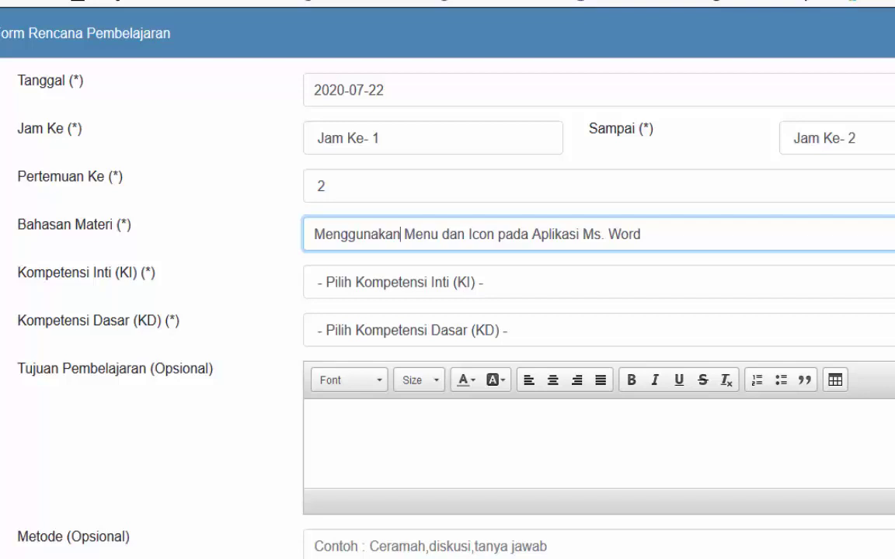
- Select KI-3 Pengetahuan as Kompetensi Inti and "Menggunakan Menu dan Icon pada Aplikasi Ms. Word" as Kompetensi Dasar
{"action": "left_click", "coordinate": [325, 285]}
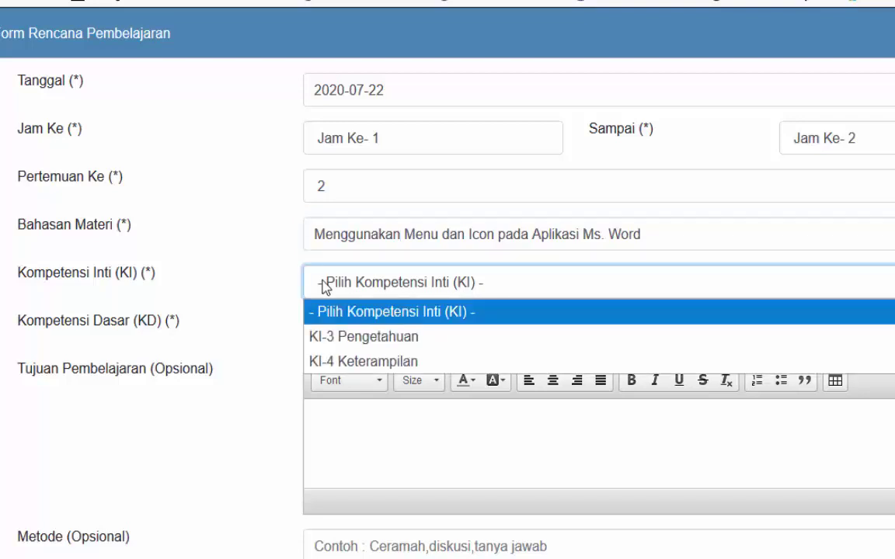
{"action": "left_click", "coordinate": [347, 338]}
{"action": "left_click", "coordinate": [354, 336]}
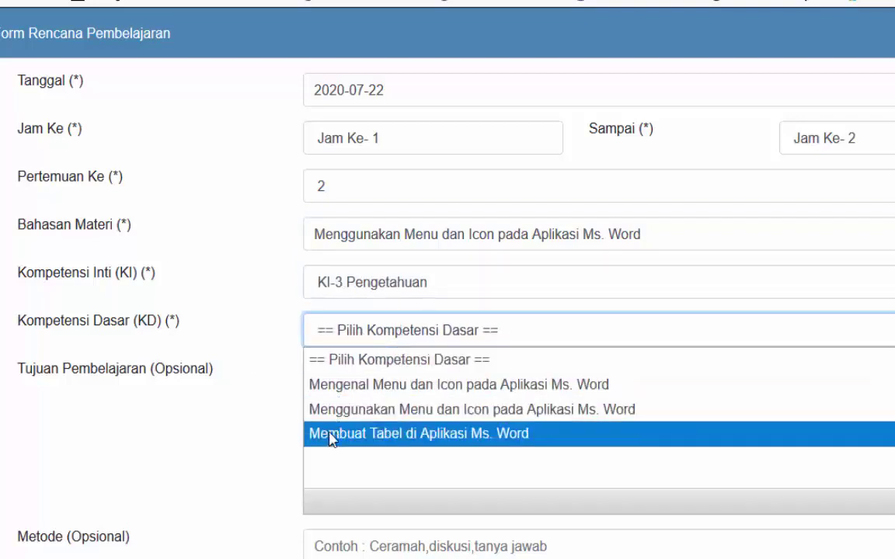
{"action": "left_click", "coordinate": [338, 414]}
- Enter the Tujuan Pembelajaran "Siswa dapat Menggunakan Menu dan Icon pada Aplikasi Ms. Word", reusing the Bahasan Materi text
{"action": "left_click", "coordinate": [335, 425]}
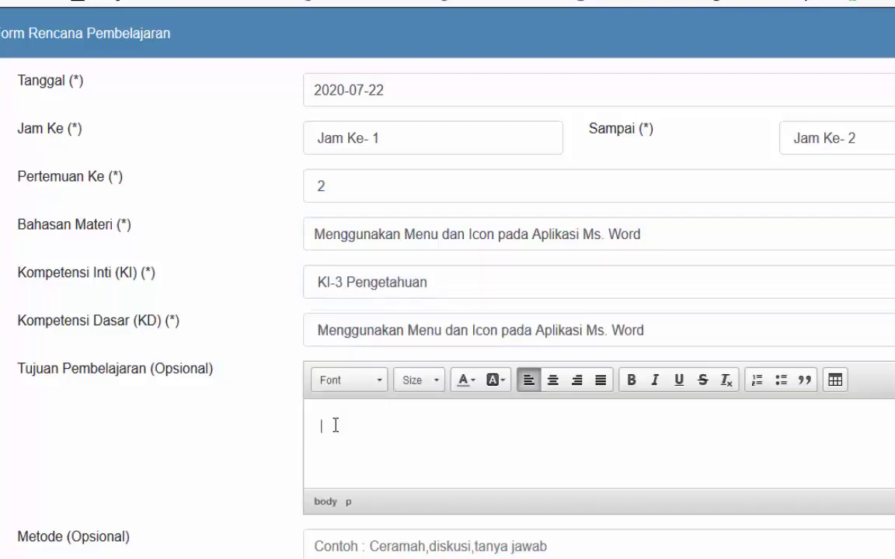
{"action": "scroll", "coordinate": [335, 425], "scroll_direction": "down", "scroll_amount": 2}
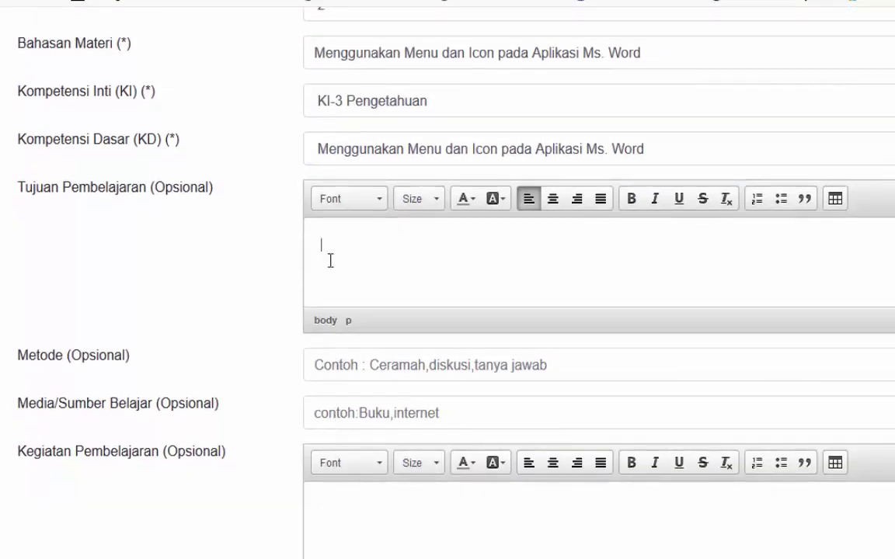
{"action": "left_click", "coordinate": [339, 54]}
{"action": "key", "text": "ctrl+a"}
{"action": "key", "text": "ctrl+c"}
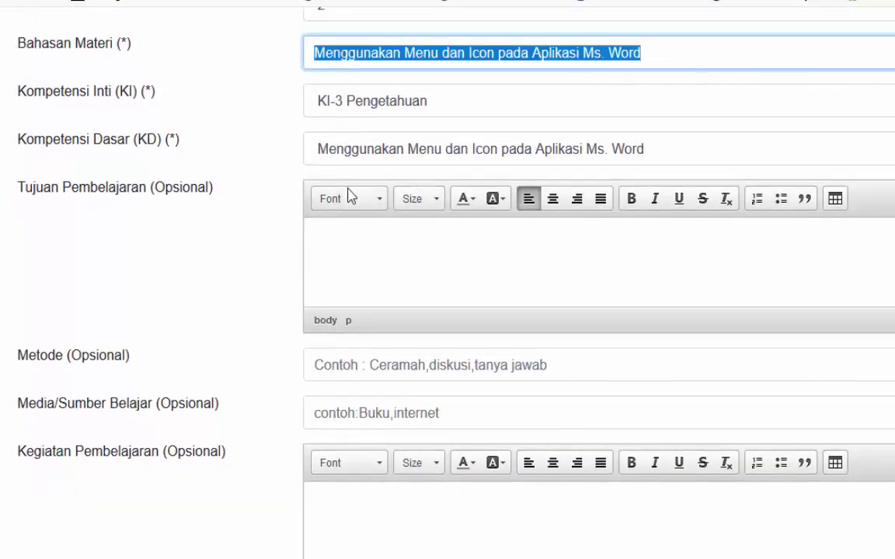
{"action": "left_click", "coordinate": [357, 221]}
{"action": "type", "text": "Siswa dapa"}
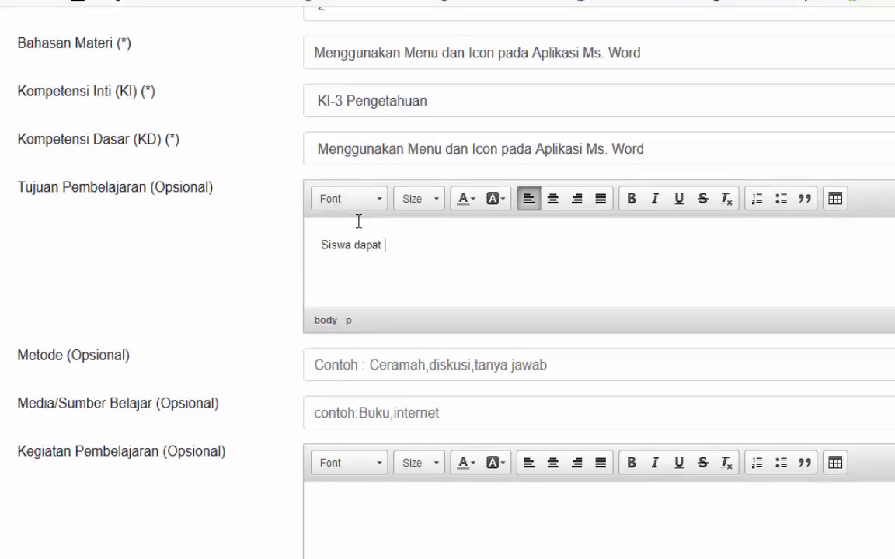
{"action": "type", "text": "t"}
{"action": "key", "text": "ctrl+v"}
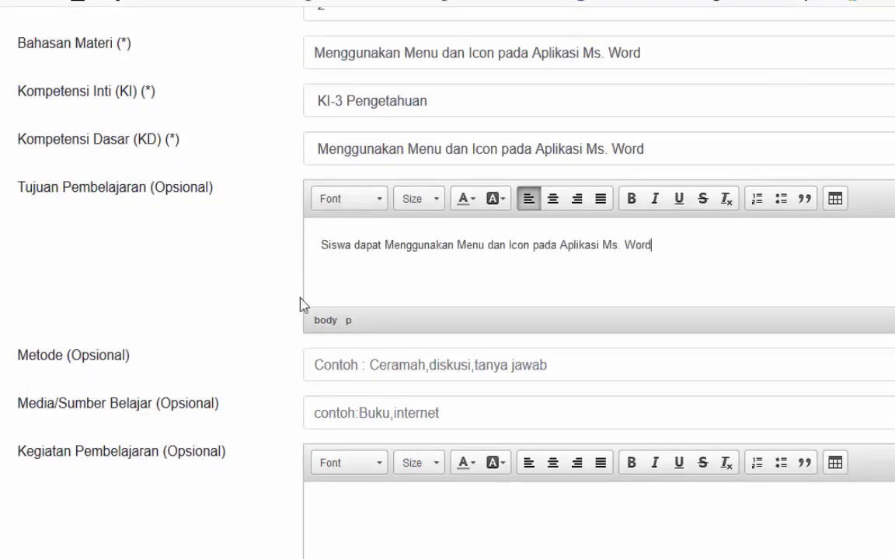
- Set Metode to "Ceramah dan Tanya Jawab" and Media/Sumber Belajar to "Buku dan Internet"
{"action": "left_click", "coordinate": [345, 372]}
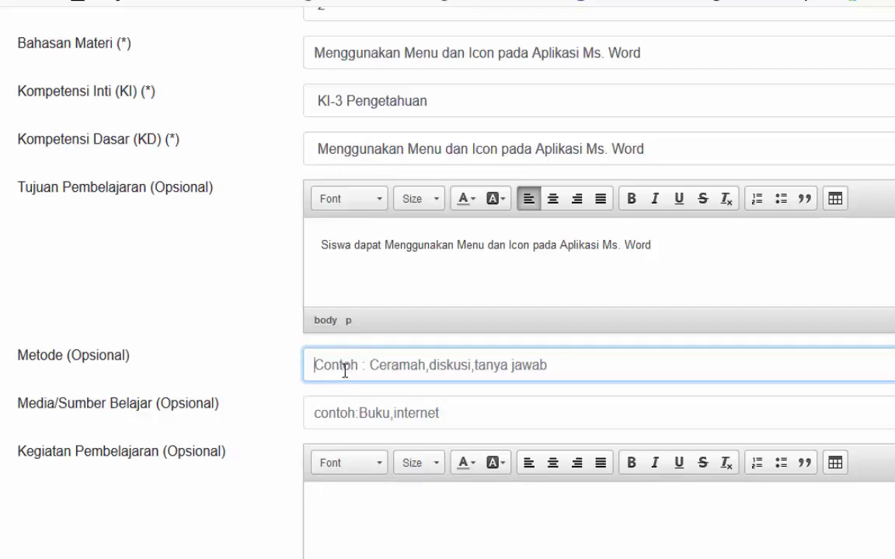
{"action": "type", "text": "Cera"}
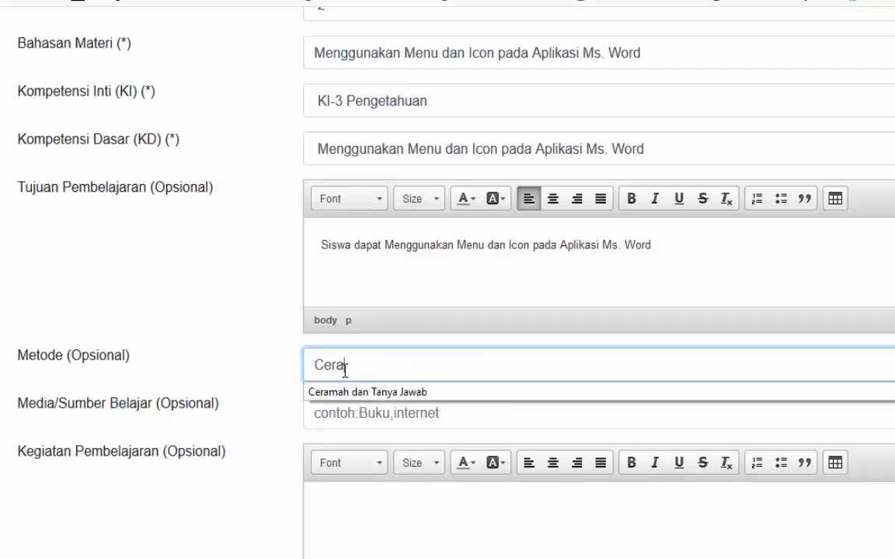
{"action": "left_click", "coordinate": [340, 392]}
{"action": "left_click", "coordinate": [330, 413]}
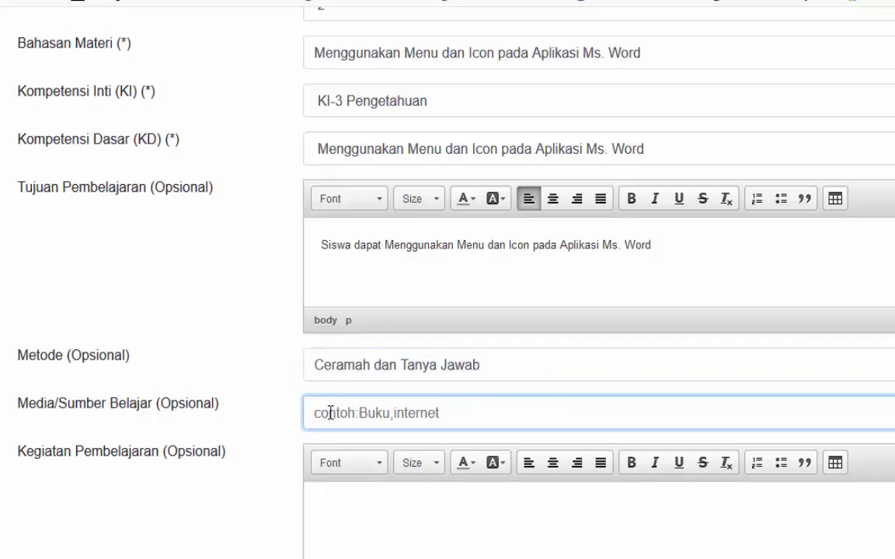
{"action": "type", "text": "B"}
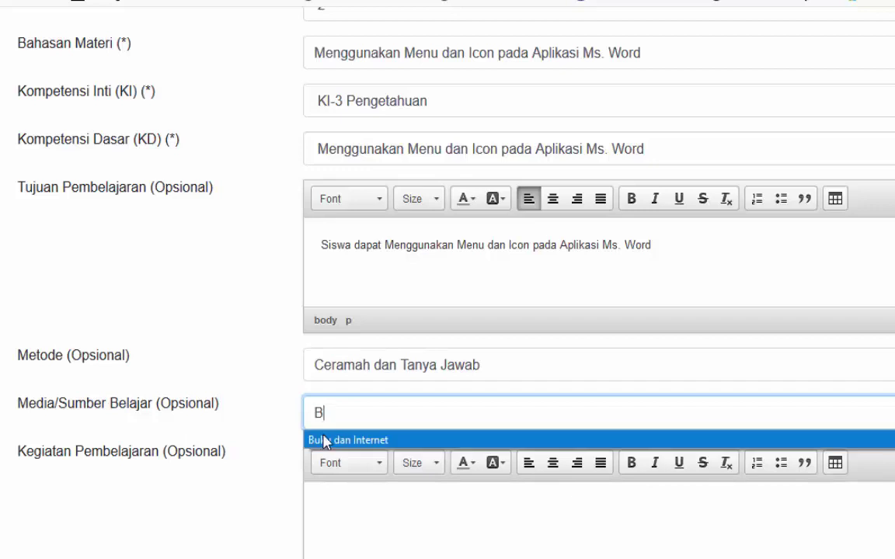
{"action": "left_click", "coordinate": [317, 439]}
- Enter the Kegiatan Pembelajaran "Guru menjelaskan materi kemudian memberikan pertanyaan kepada siswa"
{"action": "left_click", "coordinate": [342, 500]}
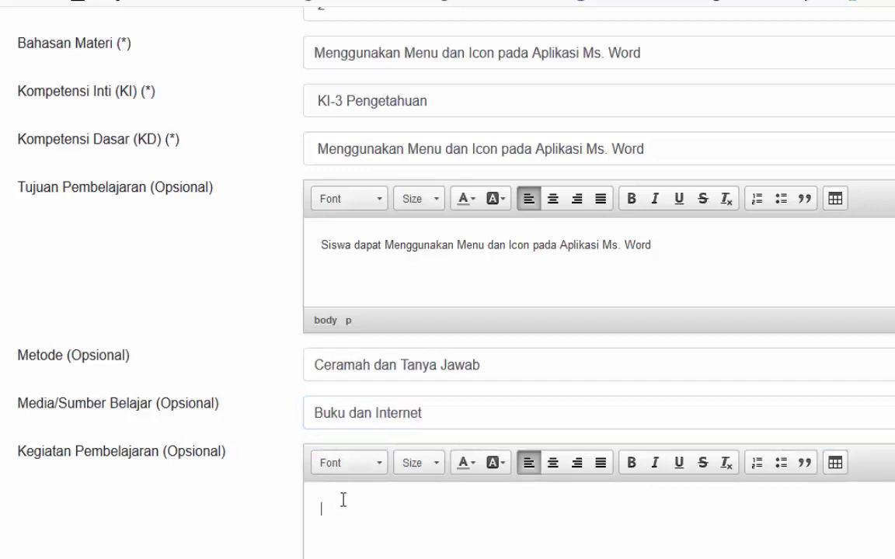
{"action": "type", "text": "Guru menjelaskan materi"}
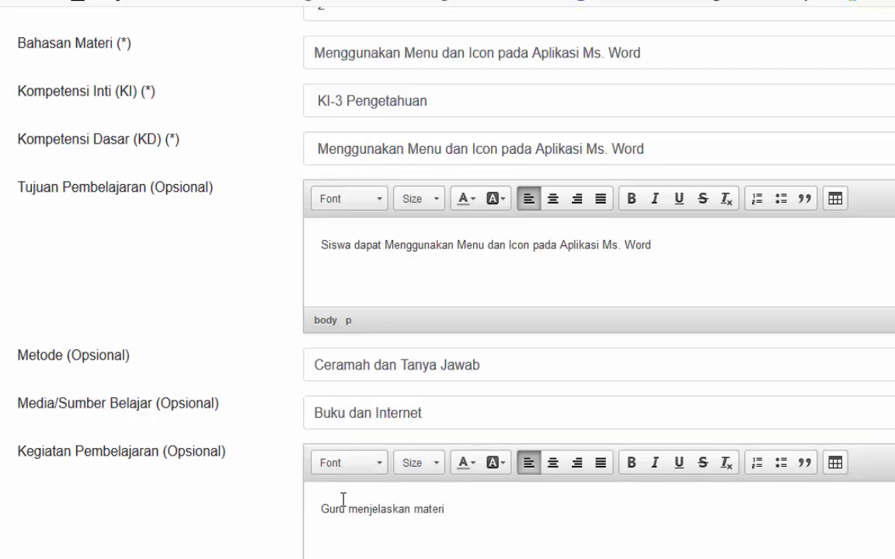
{"action": "type", "text": " kemudian memberikan per"}
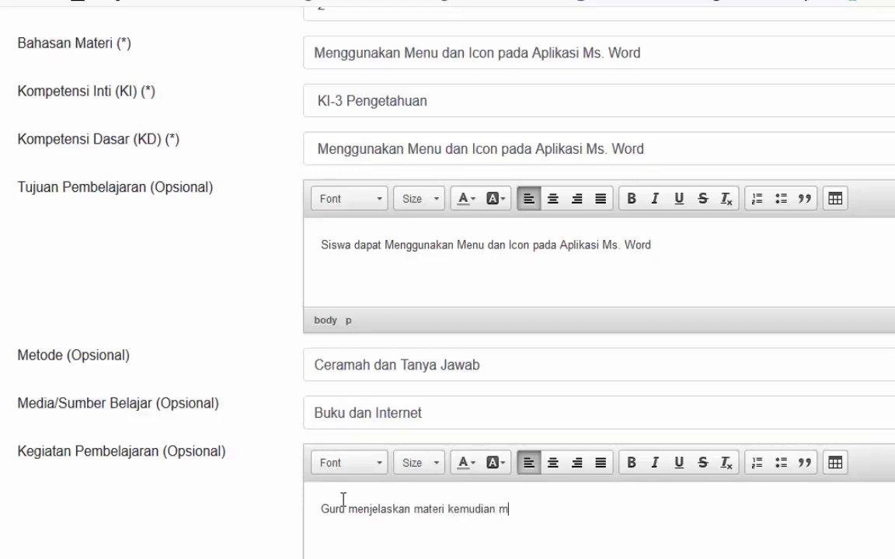
{"action": "type", "text": "tanyaan kepa"}
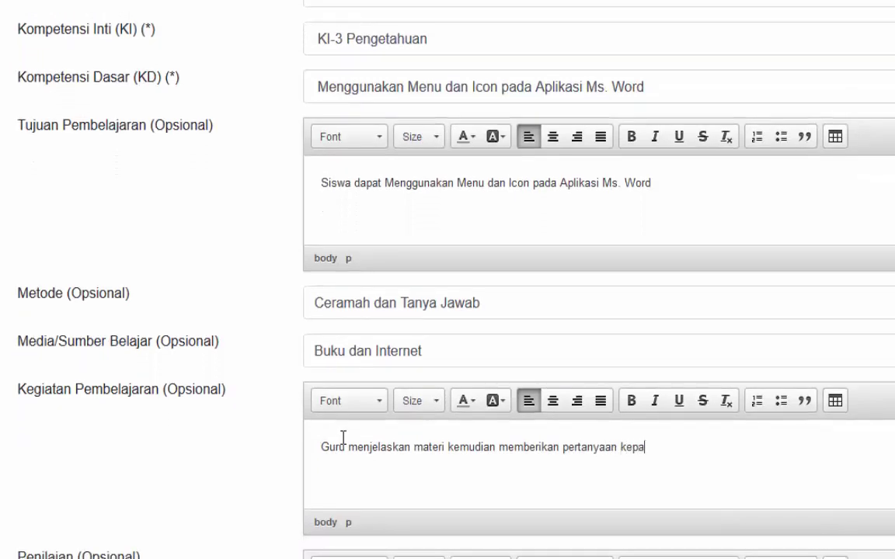
{"action": "type", "text": "da siswa"}
- Enter "Tugas di akhir materi pembelajaran" as the Penilaian and save the second lesson plan
{"action": "scroll", "coordinate": [343, 438], "scroll_direction": "down", "scroll_amount": 2}
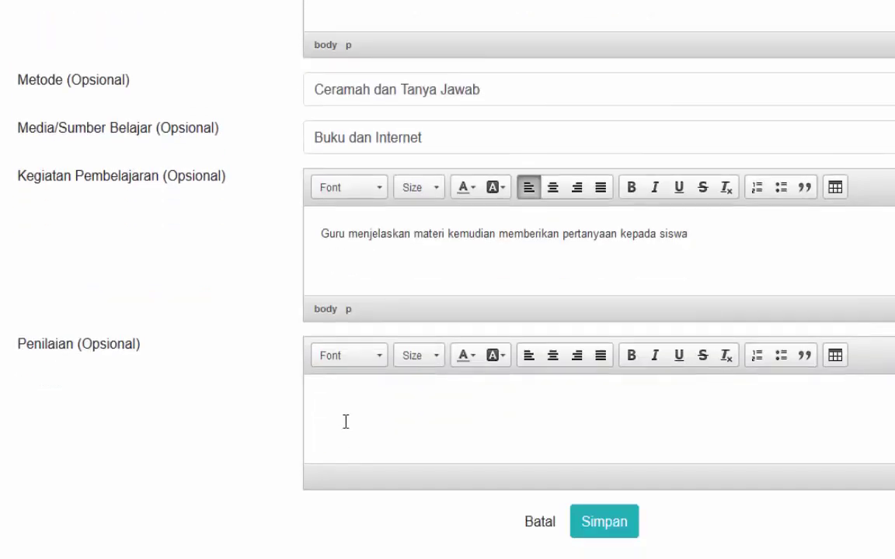
{"action": "left_click", "coordinate": [346, 411]}
{"action": "type", "text": "Tugas di akhir"}
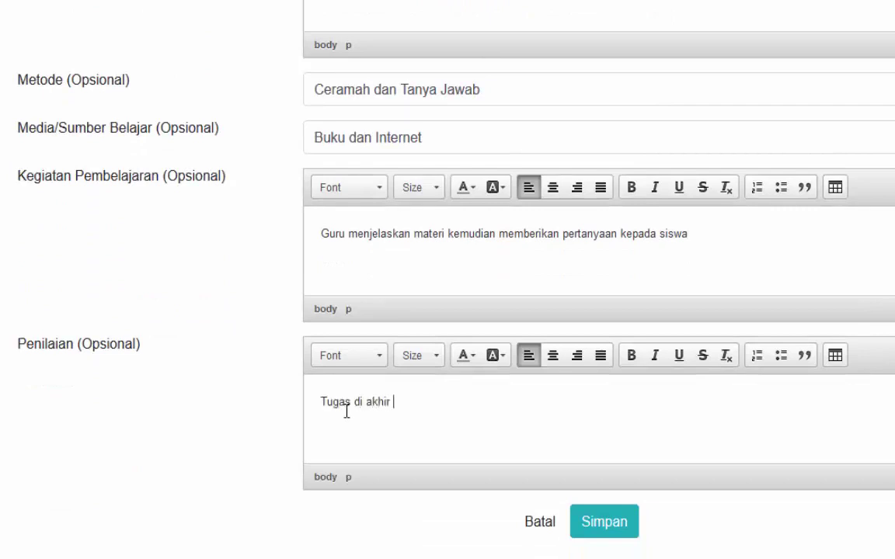
{"action": "type", "text": " materi pembelajaran"}
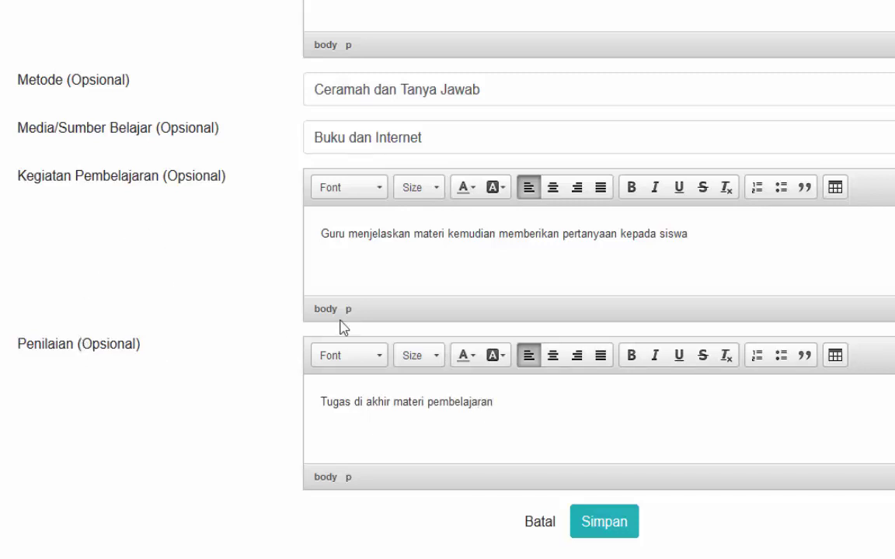
{"action": "scroll", "coordinate": [341, 323], "scroll_direction": "up", "scroll_amount": 5}
{"action": "scroll", "coordinate": [342, 319], "scroll_direction": "down", "scroll_amount": 4}
{"action": "scroll", "coordinate": [341, 320], "scroll_direction": "down", "scroll_amount": 1}
{"action": "left_click", "coordinate": [598, 525]}
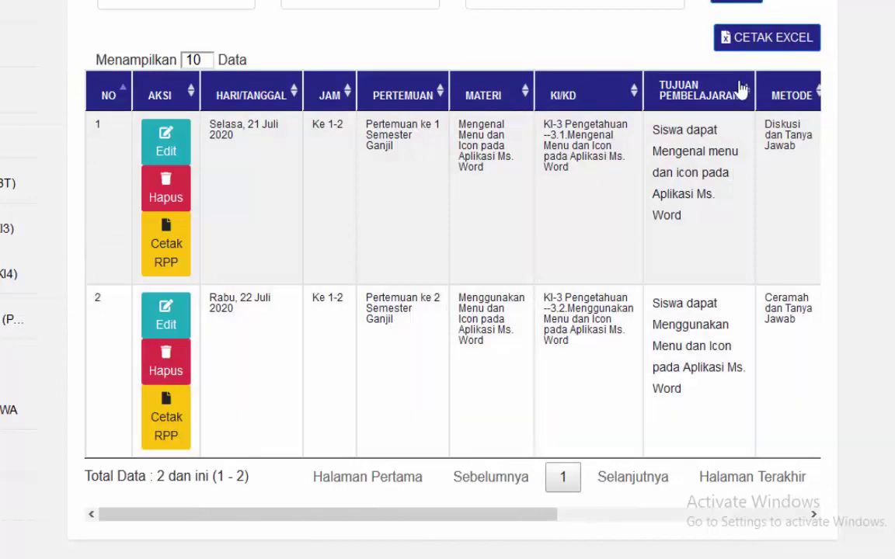
{"action": "scroll", "coordinate": [326, 193], "scroll_direction": "up", "scroll_amount": 2}
{"action": "scroll", "coordinate": [326, 193], "scroll_direction": "up", "scroll_amount": 2}
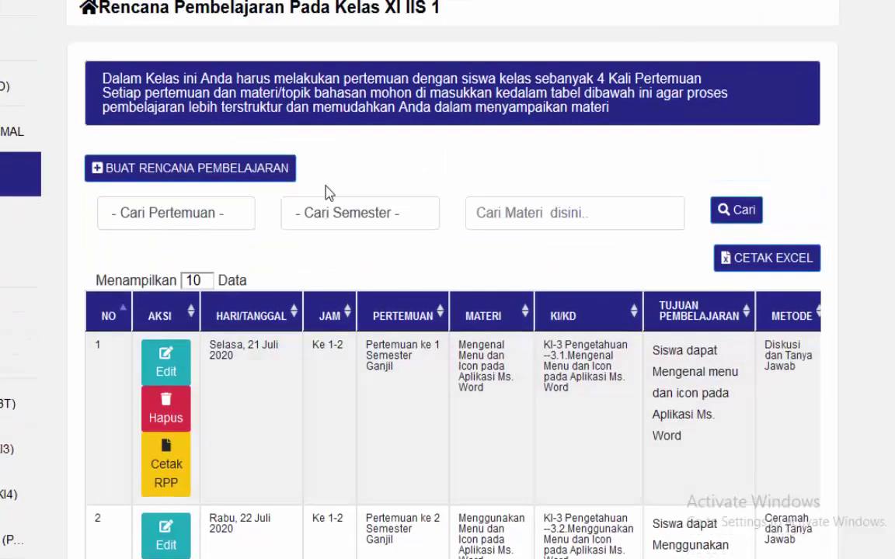
- Export Kelas XI IIS 1's Rencana Pembelajaran table to Excel and save the file
{"action": "scroll", "coordinate": [327, 192], "scroll_direction": "down", "scroll_amount": 3}
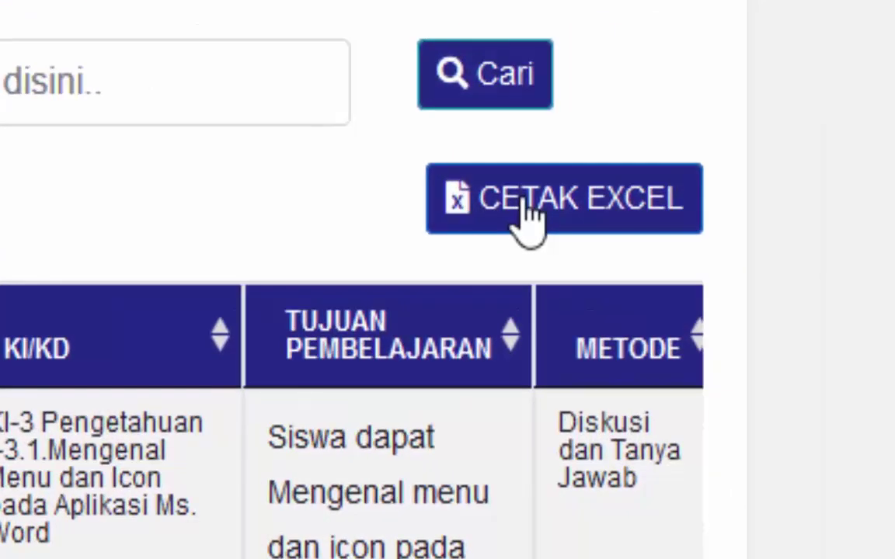
{"action": "left_click", "coordinate": [528, 221]}
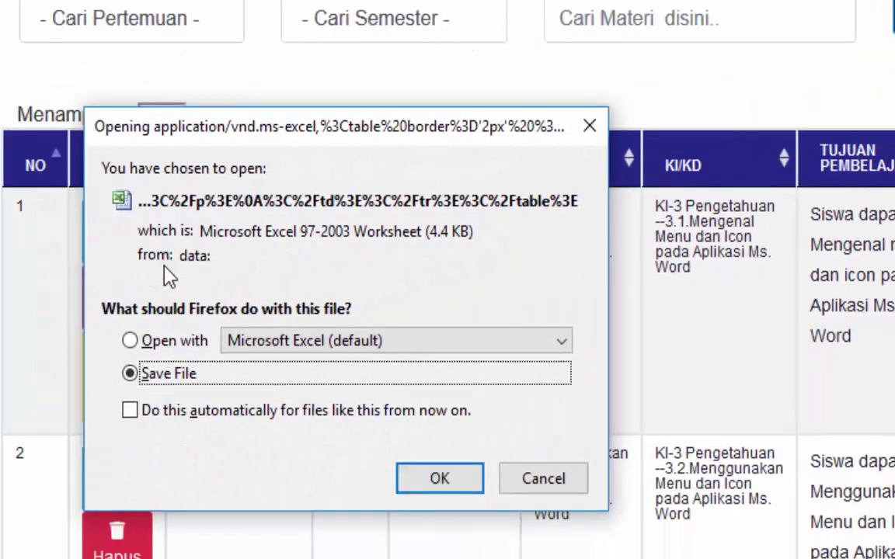
{"action": "left_click", "coordinate": [445, 490]}
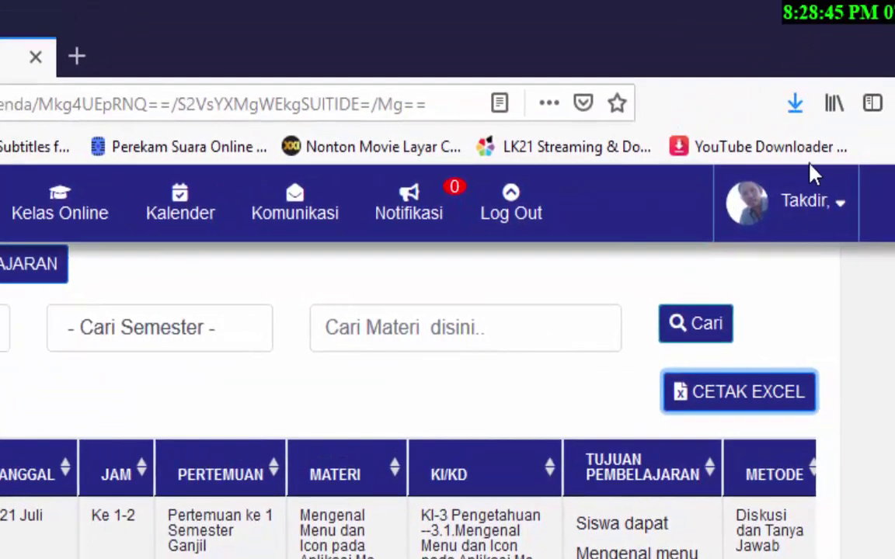
- Open the downloaded 1SJ9E0Q+.xls in Excel, accepting the file format warning and dismissing the Office activation dialog
{"action": "left_click", "coordinate": [796, 109]}
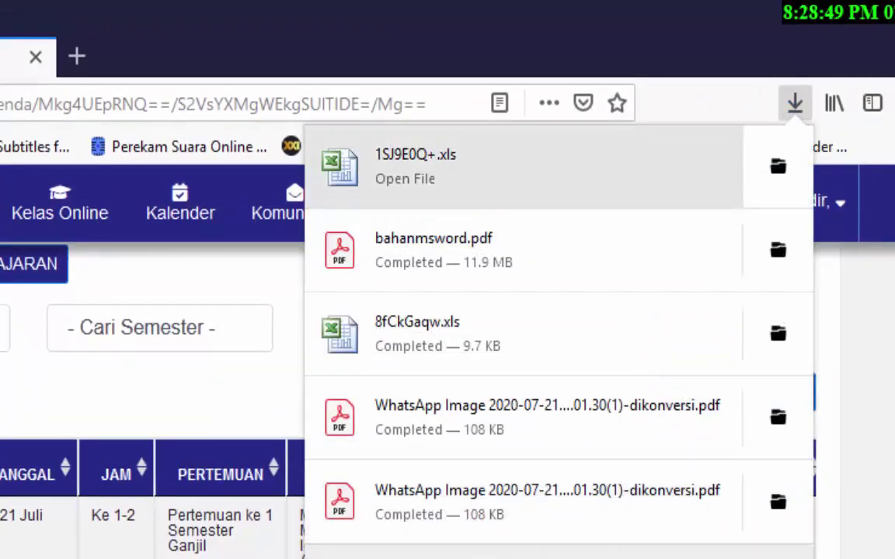
{"action": "left_click", "coordinate": [404, 167]}
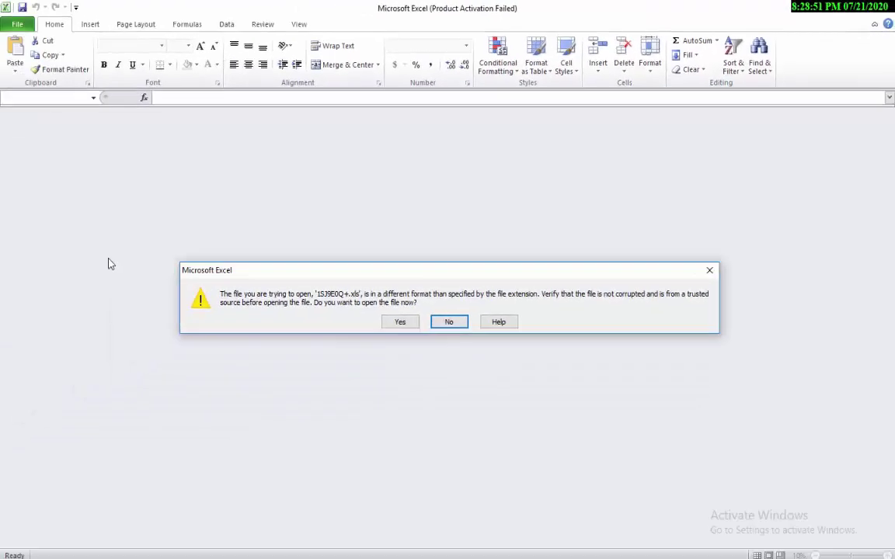
{"action": "left_click", "coordinate": [404, 325]}
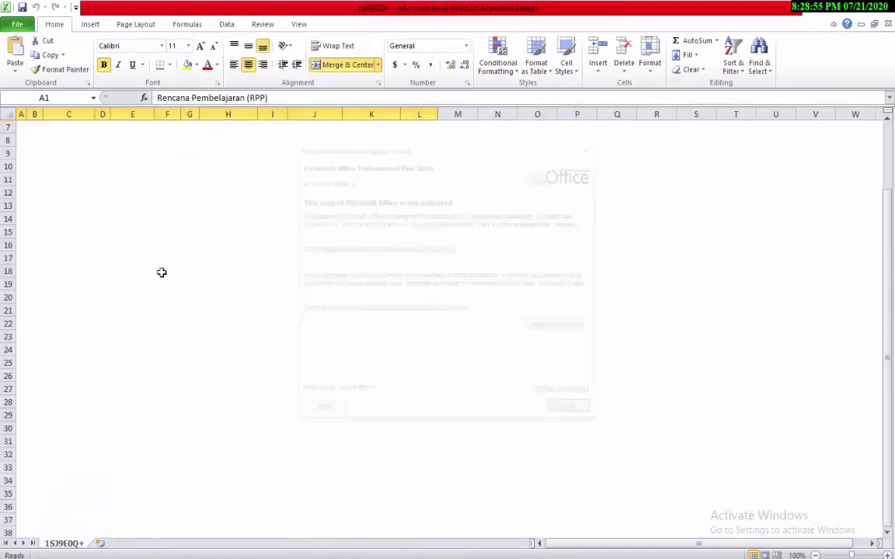
{"action": "left_click", "coordinate": [573, 412]}
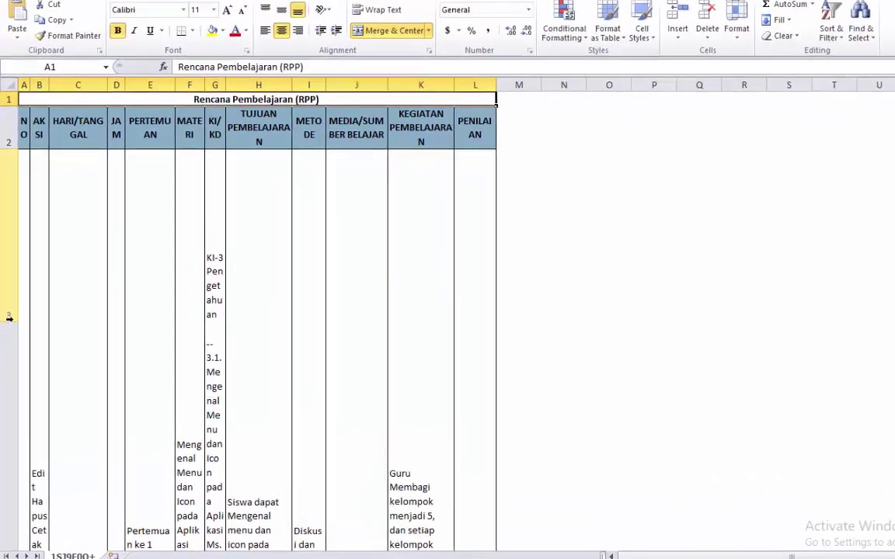
- Shorten rows 3 and 4 and widen columns B and D through L to fit the lesson plan text
{"action": "left_click_drag", "start_coordinate": [9, 317], "coordinate": [31, 187]}
{"action": "left_click_drag", "start_coordinate": [10, 452], "coordinate": [17, 222]}
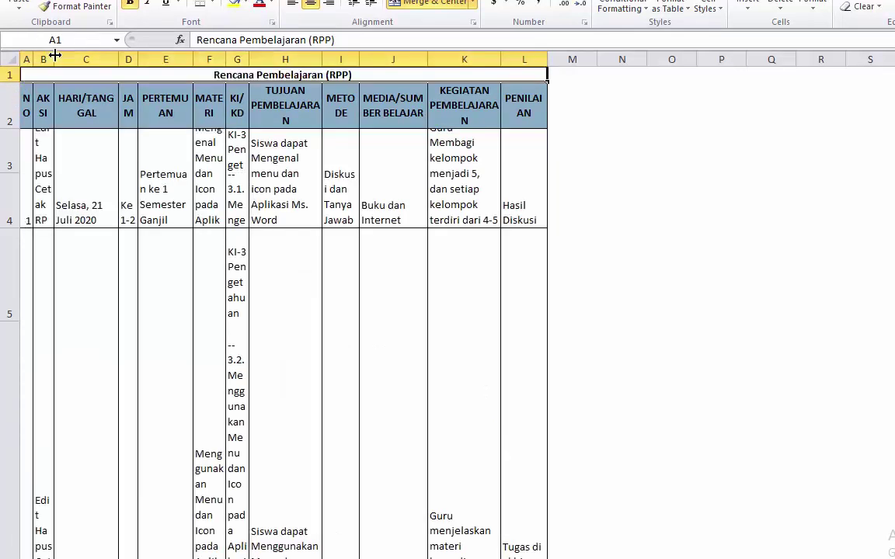
{"action": "left_click_drag", "start_coordinate": [54, 56], "coordinate": [116, 49]}
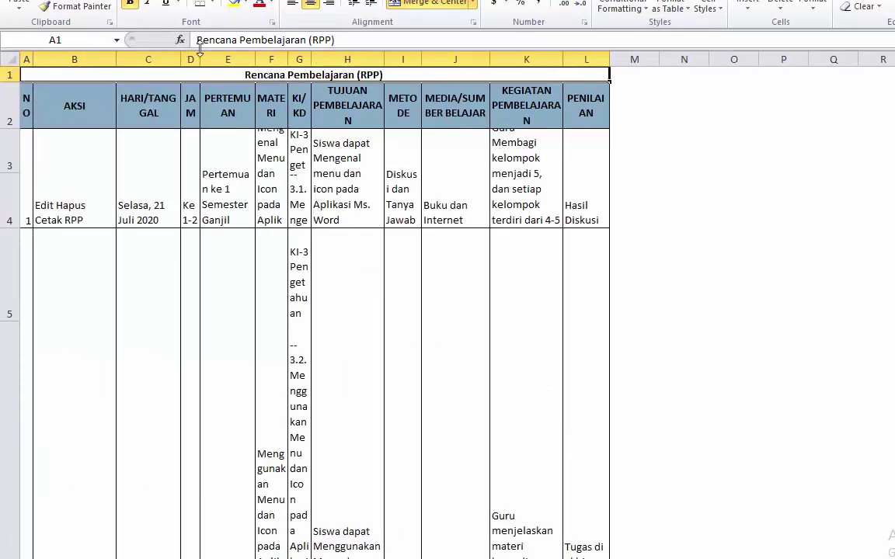
{"action": "left_click_drag", "start_coordinate": [199, 60], "coordinate": [584, 60]}
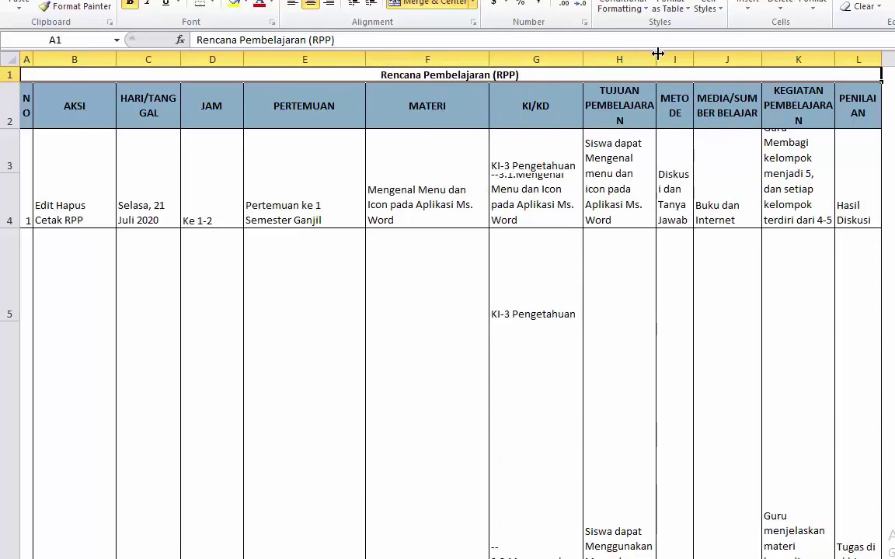
{"action": "left_click_drag", "start_coordinate": [656, 60], "coordinate": [789, 61]}
{"action": "left_click_drag", "start_coordinate": [855, 59], "coordinate": [876, 61]}
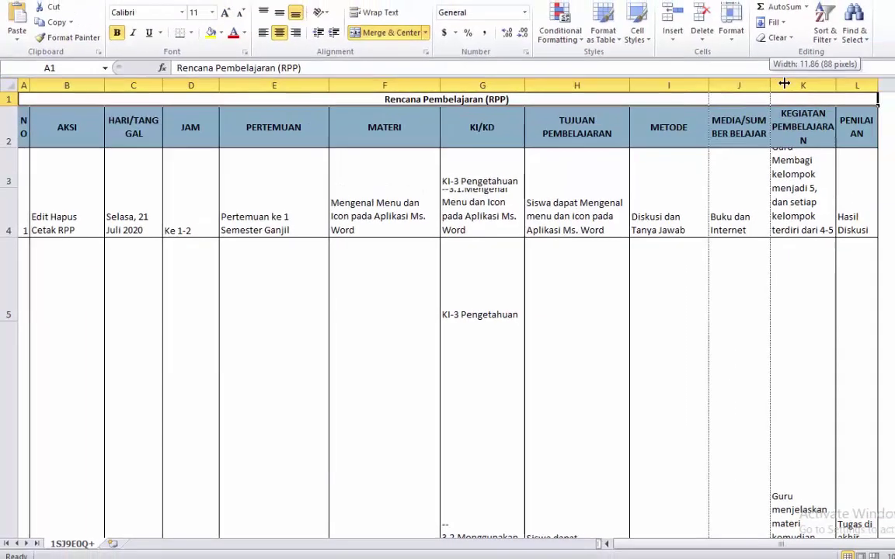
{"action": "left_click_drag", "start_coordinate": [761, 114], "coordinate": [853, 116]}
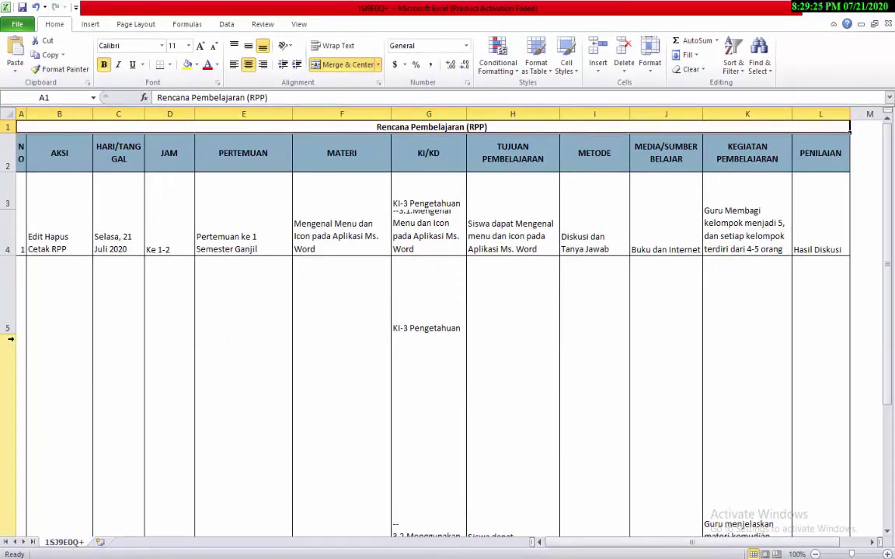
- Shorten rows 5 and 6 so the second lesson plan fits compactly below the first
{"action": "mouse_move", "coordinate": [10, 303]}
{"action": "left_mouse_down"}
{"action": "mouse_move", "coordinate": [13, 334]}
{"action": "mouse_move", "coordinate": [18, 297]}
{"action": "left_mouse_up"}
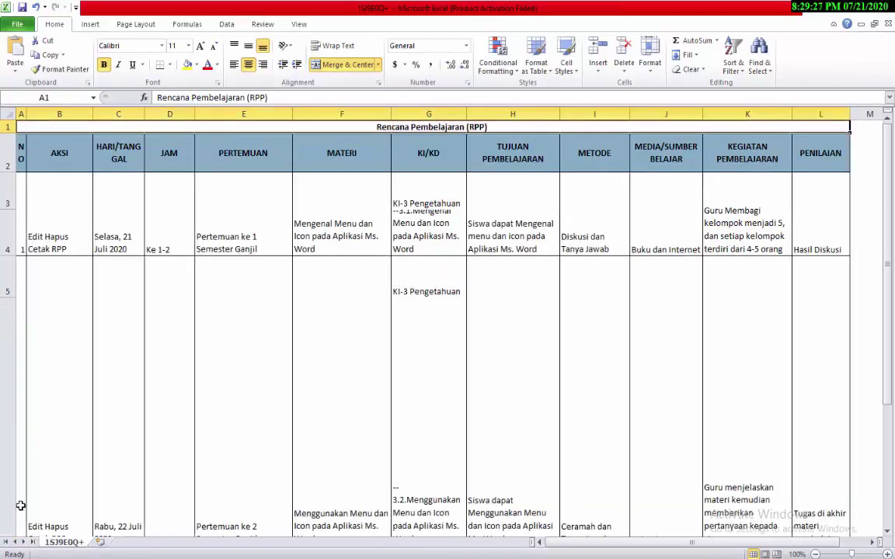
{"action": "scroll", "coordinate": [21, 504], "scroll_direction": "down", "scroll_amount": 1}
{"action": "left_click_drag", "start_coordinate": [11, 459], "coordinate": [45, 262]}
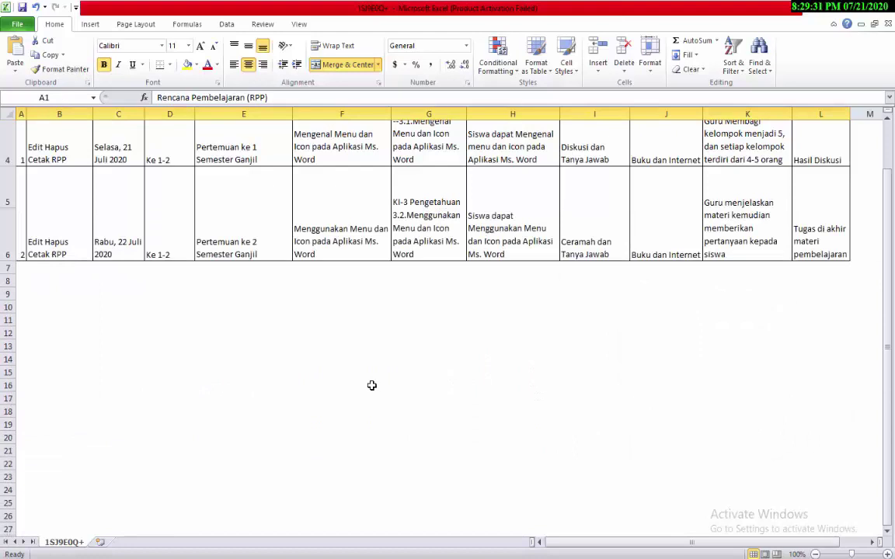
{"action": "scroll", "coordinate": [371, 386], "scroll_direction": "up", "scroll_amount": 1}
- Save the lesson plan workbook in its current format and close it
{"action": "key", "text": "ctrl+s"}
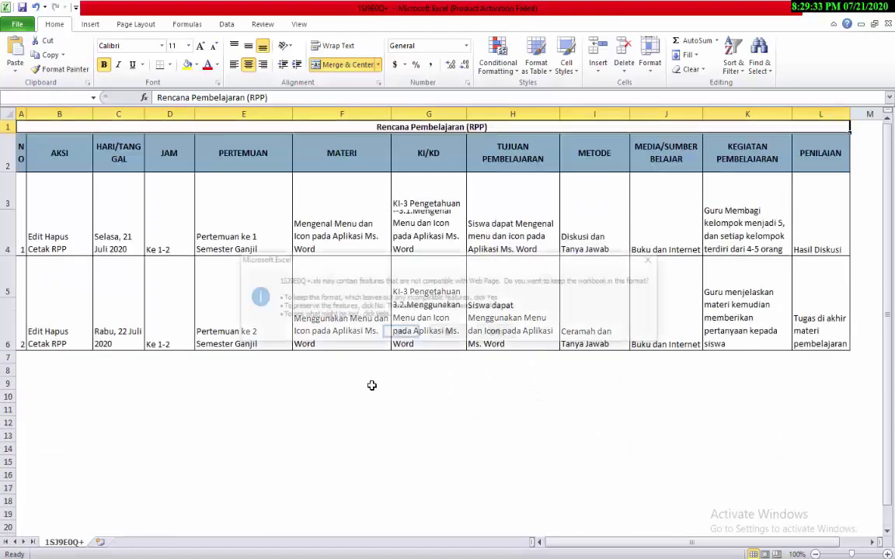
{"action": "left_click", "coordinate": [394, 333]}
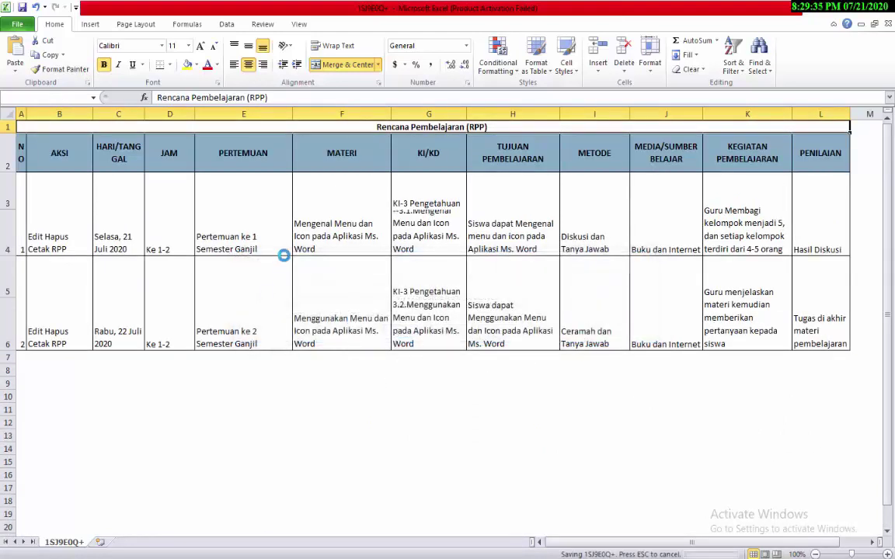
{"action": "left_click", "coordinate": [468, 249]}
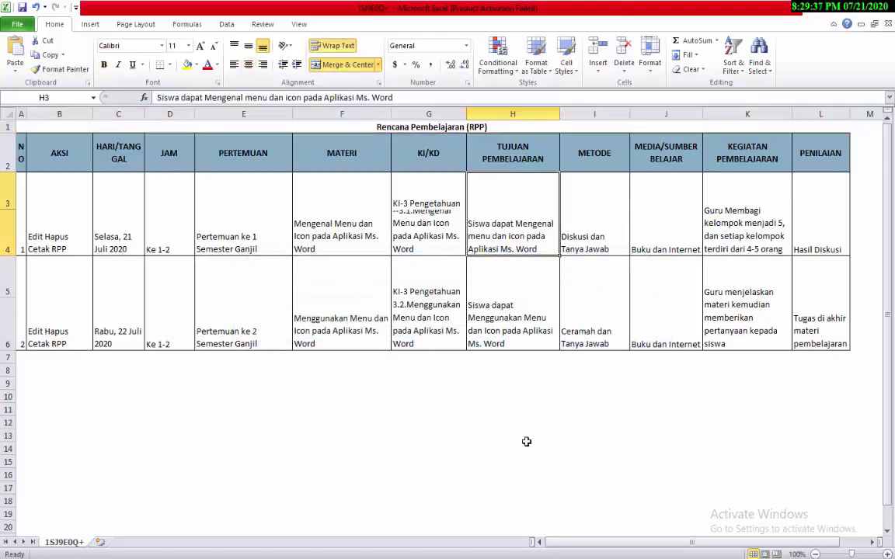
{"action": "left_click", "coordinate": [888, 21]}
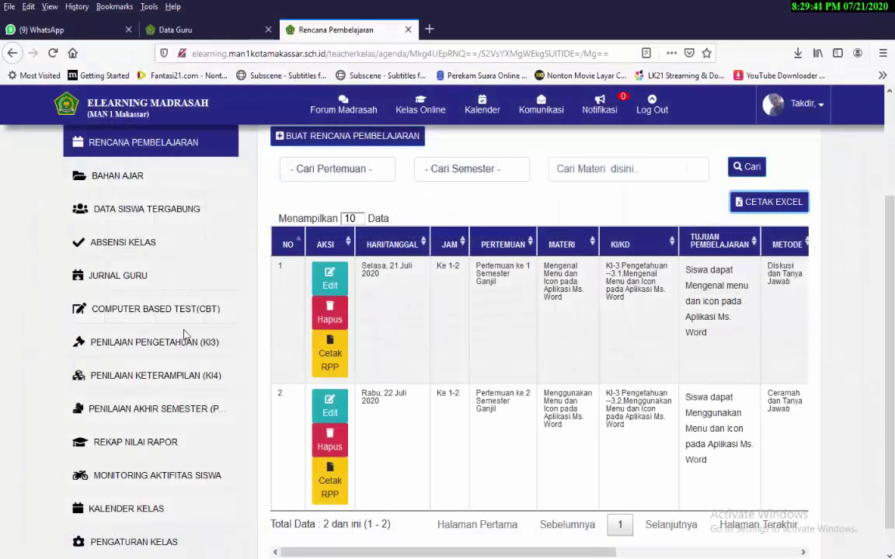
- Open Kelas XI IIS 1's Bahan Ajar page and start sharing a teaching material uploaded from the computer
{"action": "scroll", "coordinate": [184, 334], "scroll_direction": "up", "scroll_amount": 2}
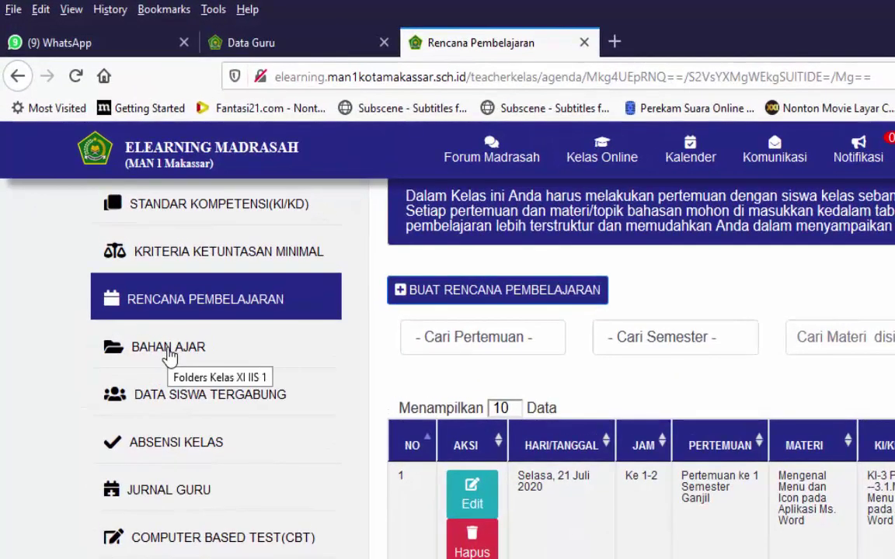
{"action": "left_click", "coordinate": [169, 351]}
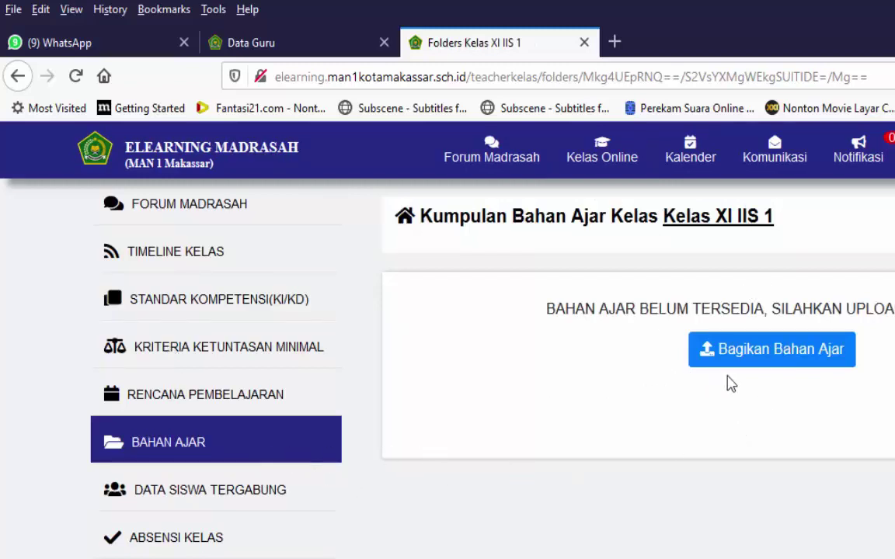
{"action": "left_click", "coordinate": [788, 367]}
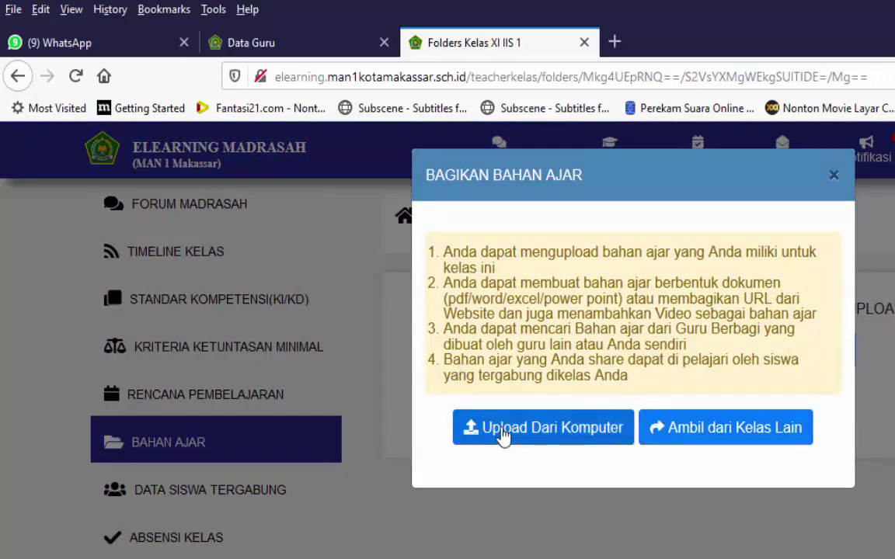
{"action": "left_click", "coordinate": [504, 433]}
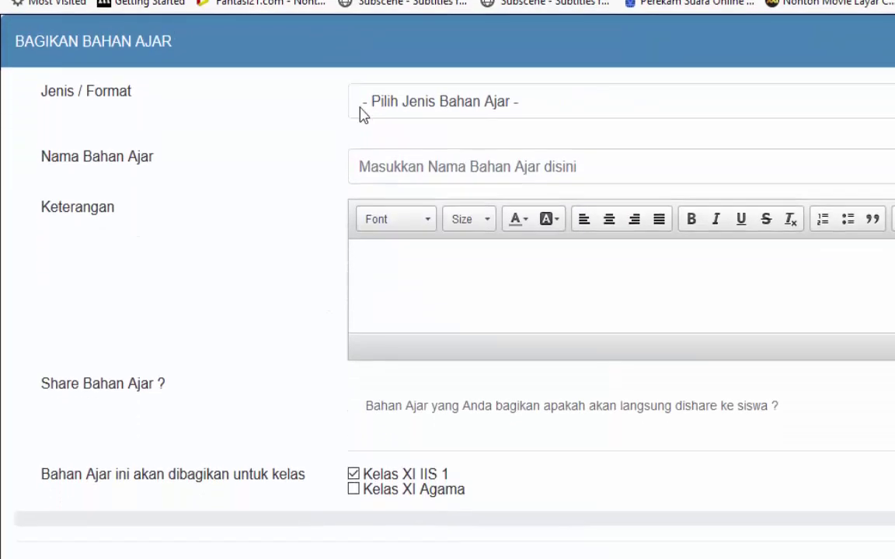
- Set Jenis / Format to Bahan Ajar Format PDF and attach bahanmsword.pdf from the Downloads folder
{"action": "left_click", "coordinate": [360, 220]}
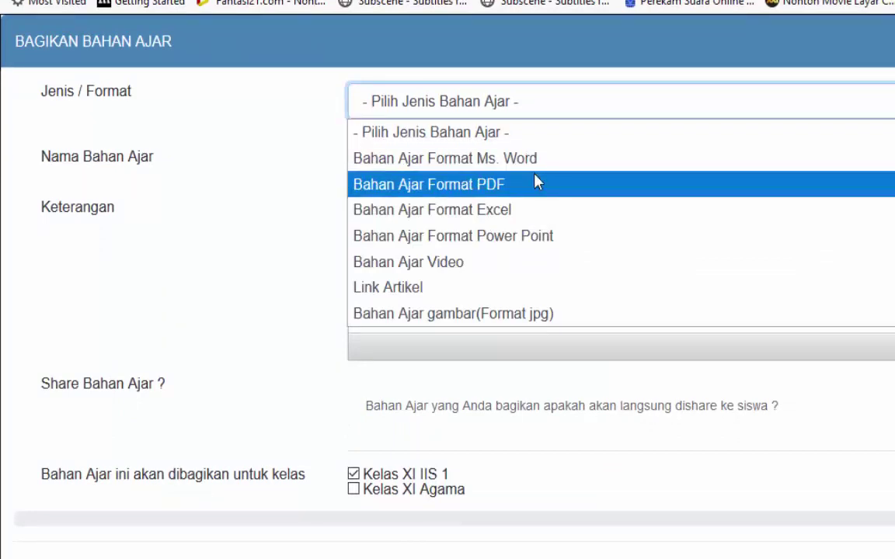
{"action": "left_click", "coordinate": [511, 190]}
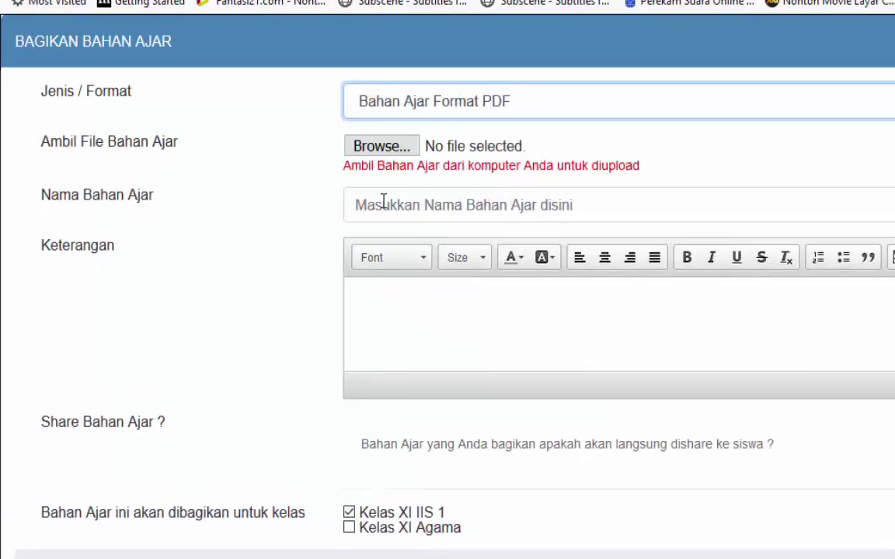
{"action": "left_click", "coordinate": [351, 146]}
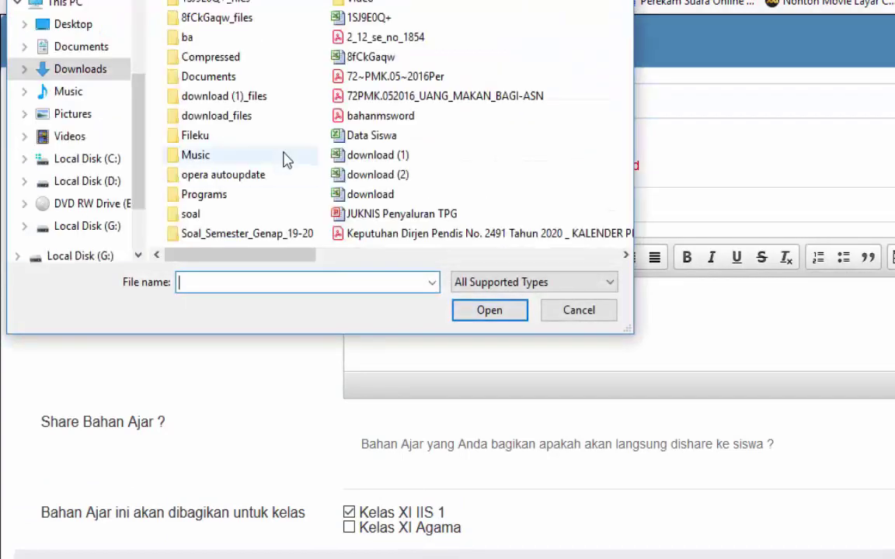
{"action": "left_click", "coordinate": [369, 124]}
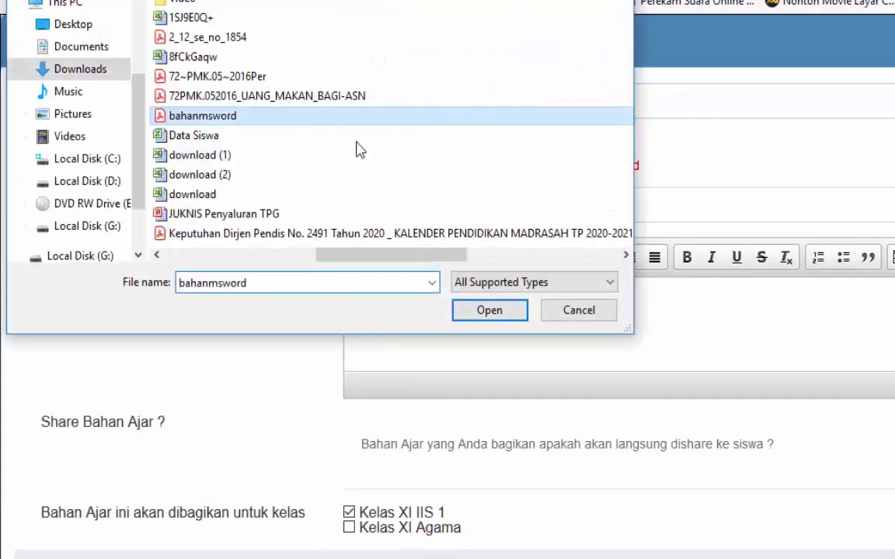
{"action": "double_click", "coordinate": [207, 119]}
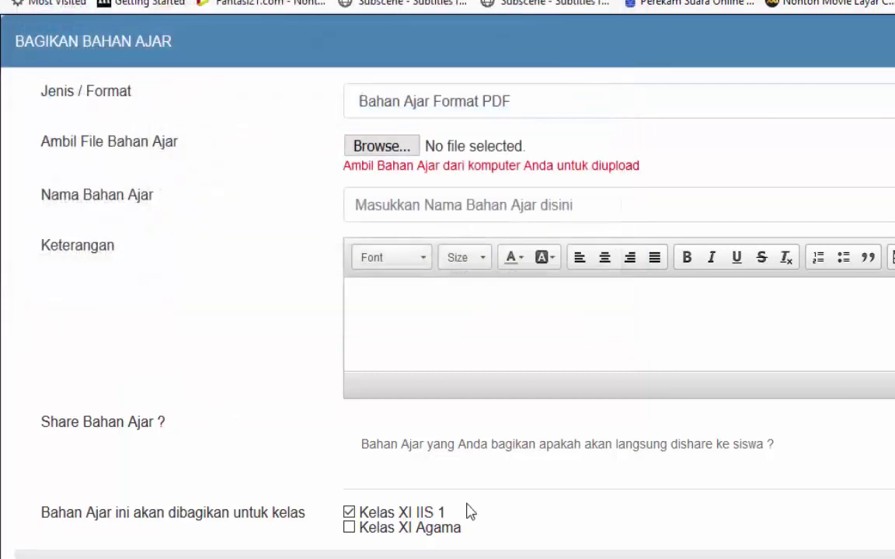
- Enter "Mengenal menu dan icon Ms. Word" as the Nama Bahan Ajar
{"action": "left_click", "coordinate": [359, 214]}
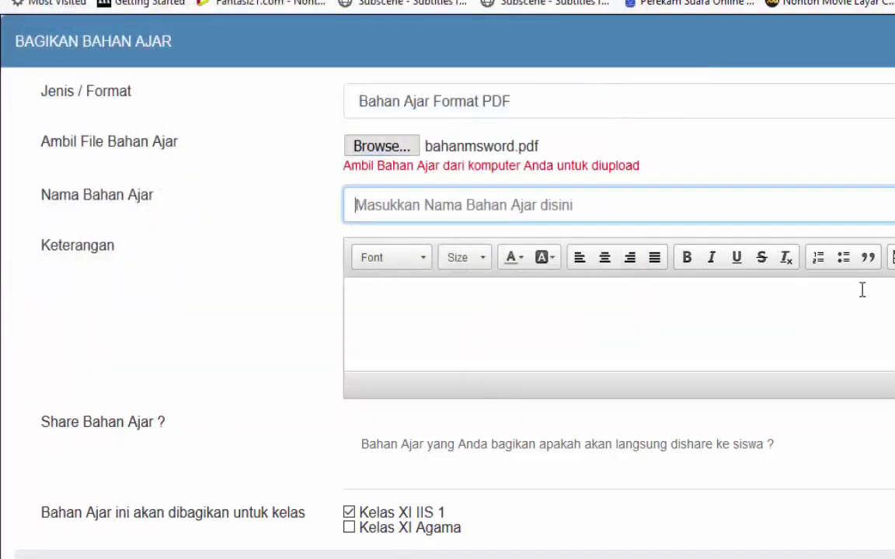
{"action": "type", "text": "Meng"}
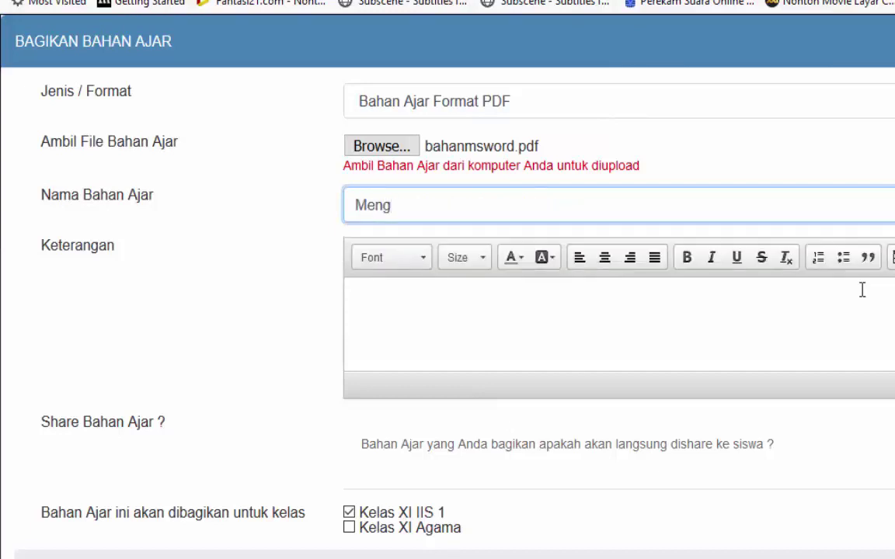
{"action": "type", "text": "enal menu dan i"}
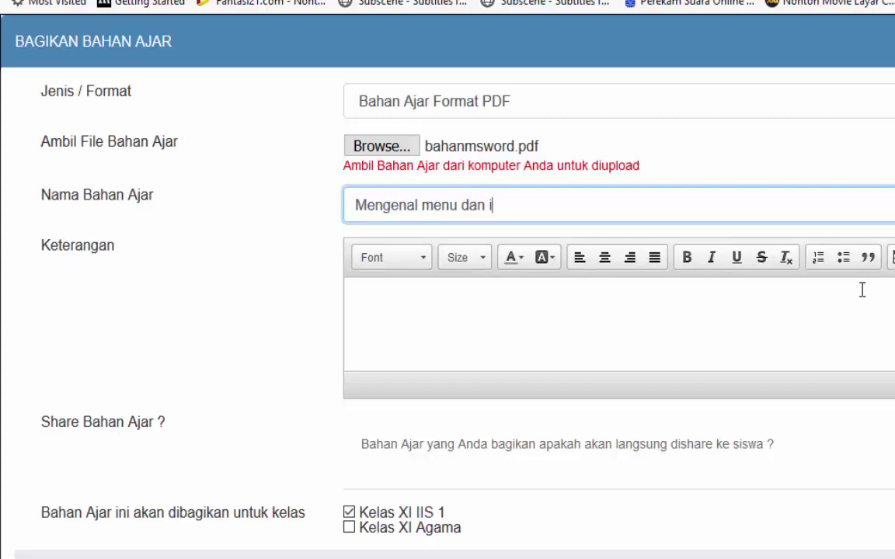
{"action": "type", "text": "con Ms. Word"}
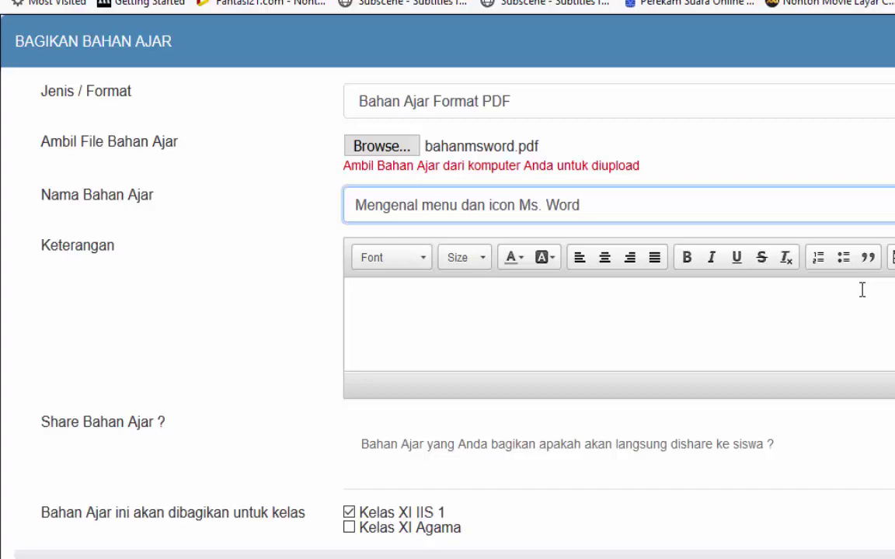
- Enter the Keterangan "Dibaca materinya kemudian jawab soal nomor 1 - 5" and include Kelas XI Agama in the sharing
{"action": "left_click", "coordinate": [562, 299]}
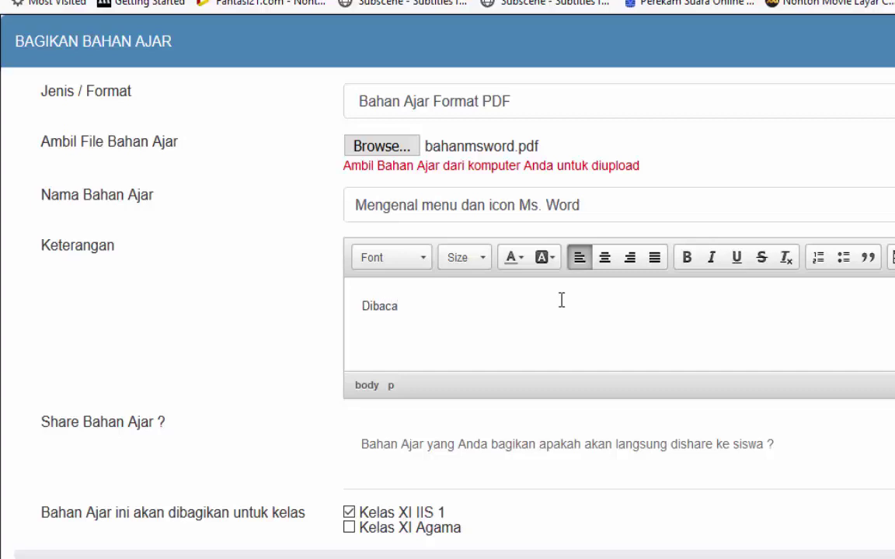
{"action": "type", "text": "Dibaca materinya kemudian jaw"}
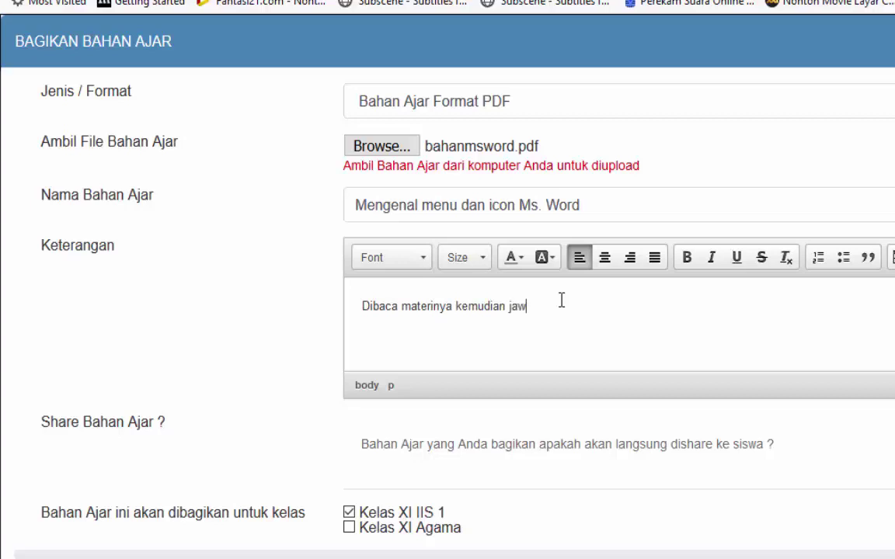
{"action": "type", "text": "ab soal nomor 1 - 5"}
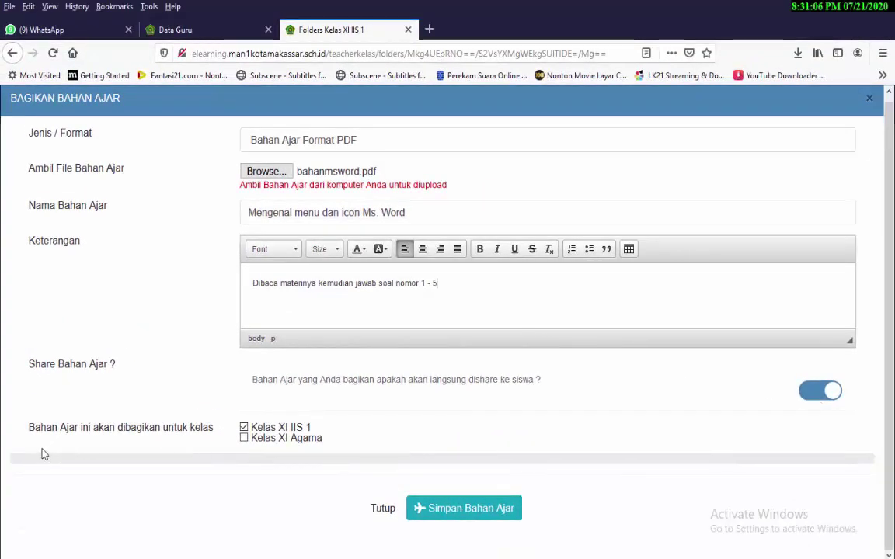
{"action": "left_click", "coordinate": [245, 439]}
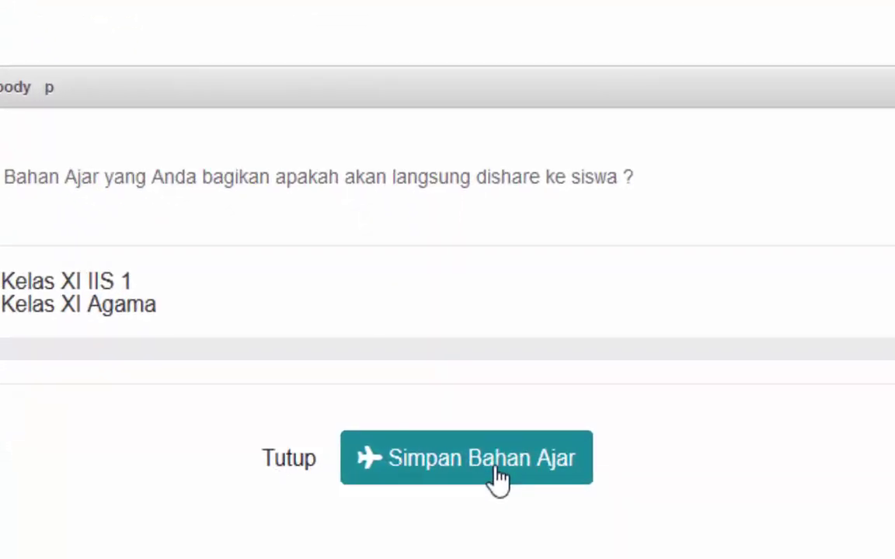
- Save and publish the "Mengenal menu dan icon Ms. Word" teaching material to the selected classes
{"action": "left_click", "coordinate": [498, 479]}
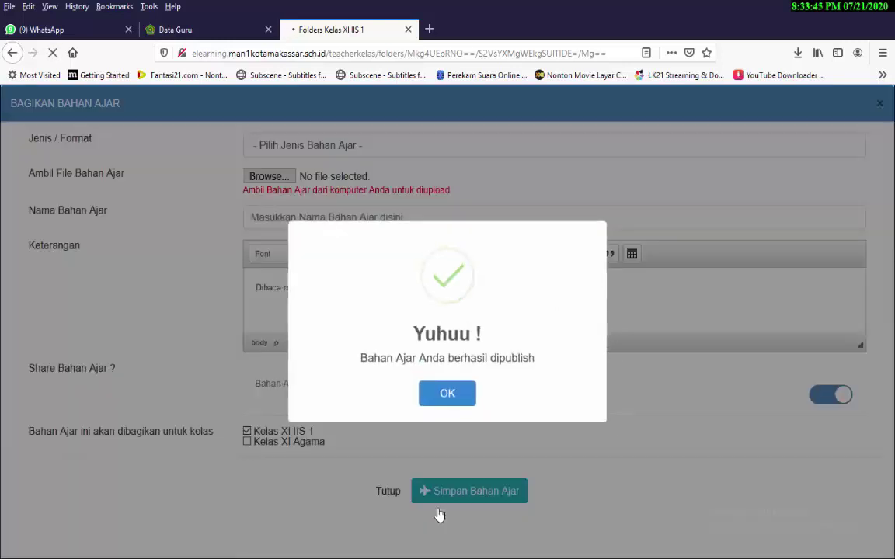
{"action": "left_click", "coordinate": [446, 397]}
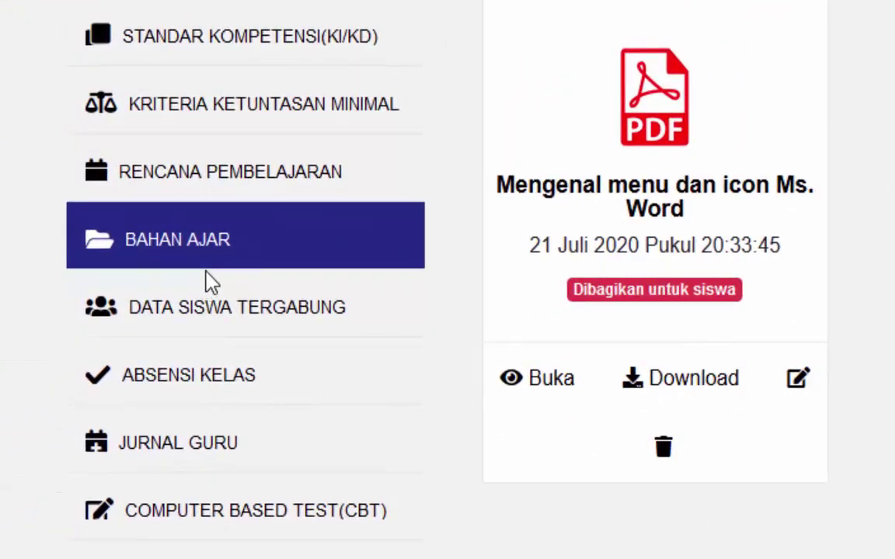
- Open Kelas XI Agama's Data Siswa Tergabung page and try to join all of the rombel's students through Undang Siswa
{"action": "scroll", "coordinate": [207, 282], "scroll_direction": "down", "scroll_amount": 2}
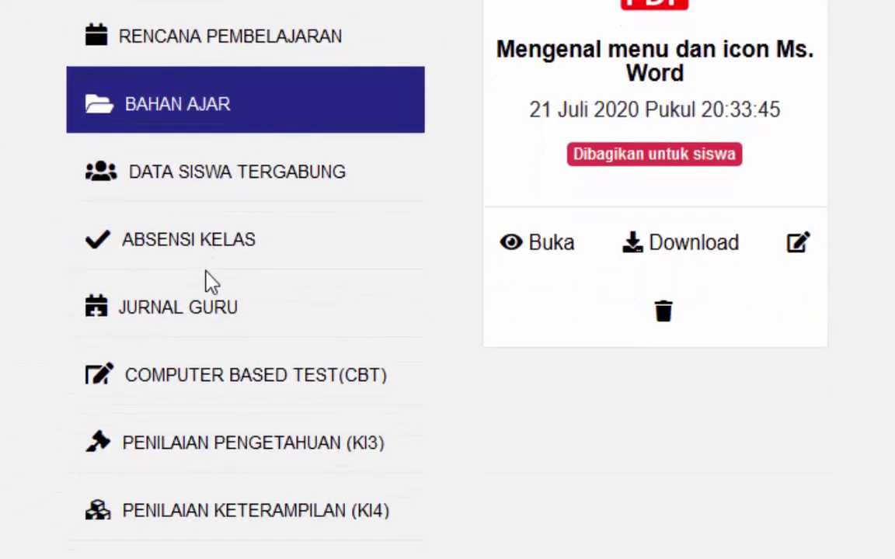
{"action": "left_click", "coordinate": [171, 190]}
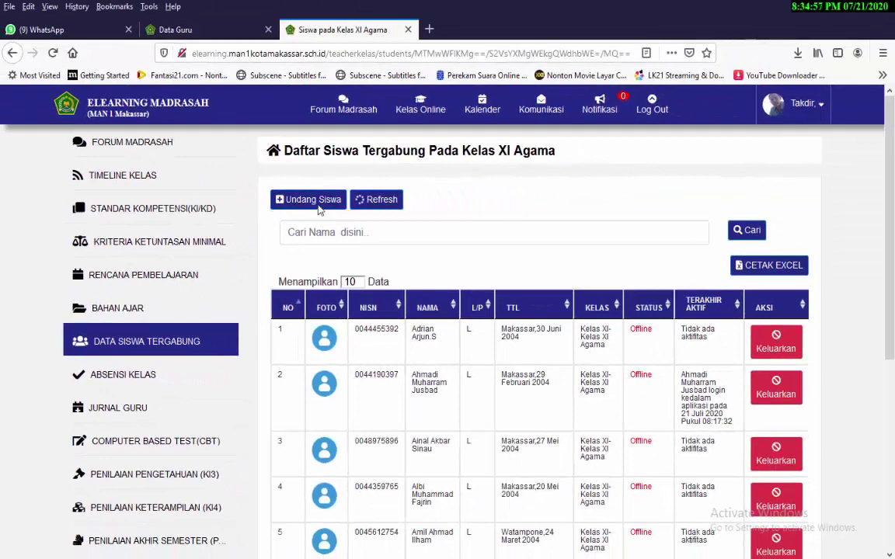
{"action": "left_click", "coordinate": [288, 198]}
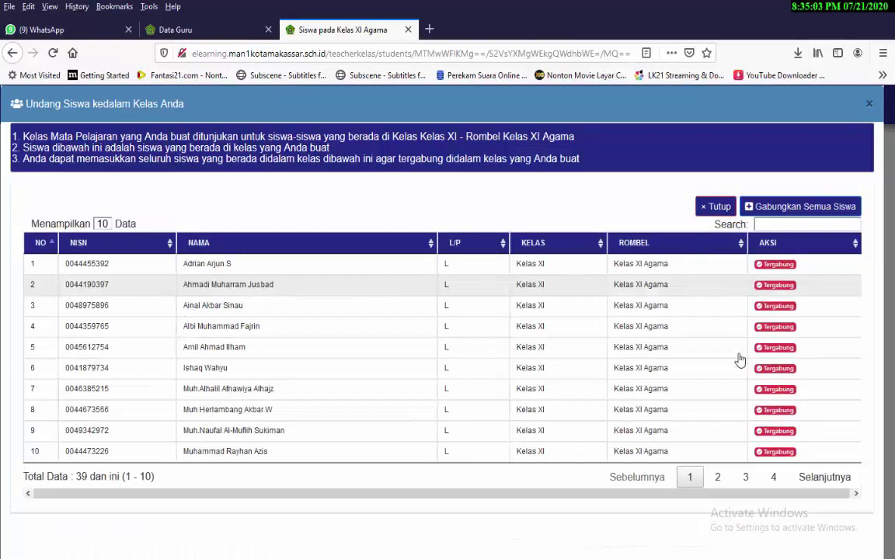
{"action": "left_click", "coordinate": [794, 206]}
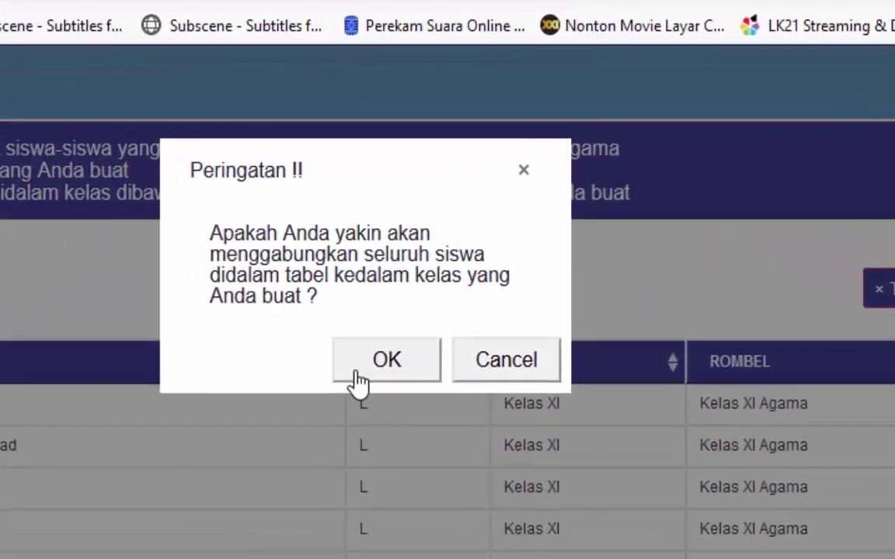
{"action": "left_click", "coordinate": [347, 396]}
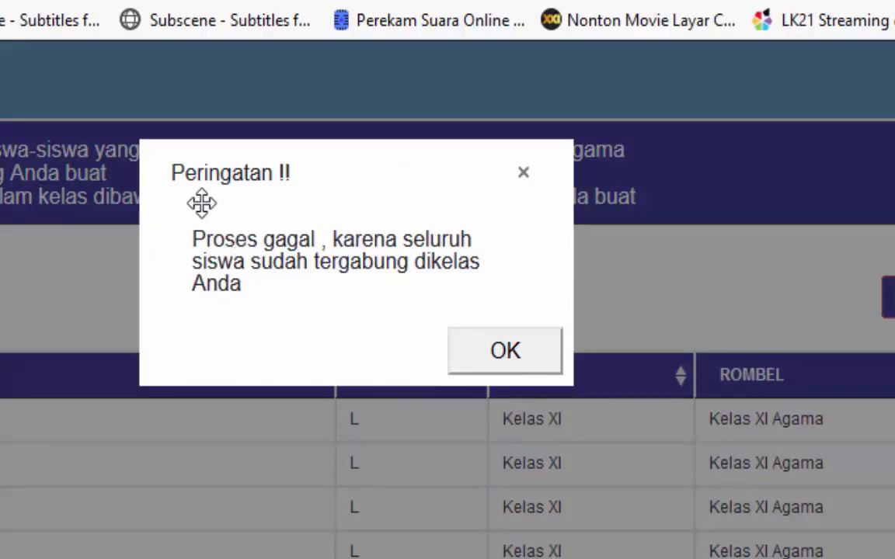
{"action": "left_click", "coordinate": [460, 362]}
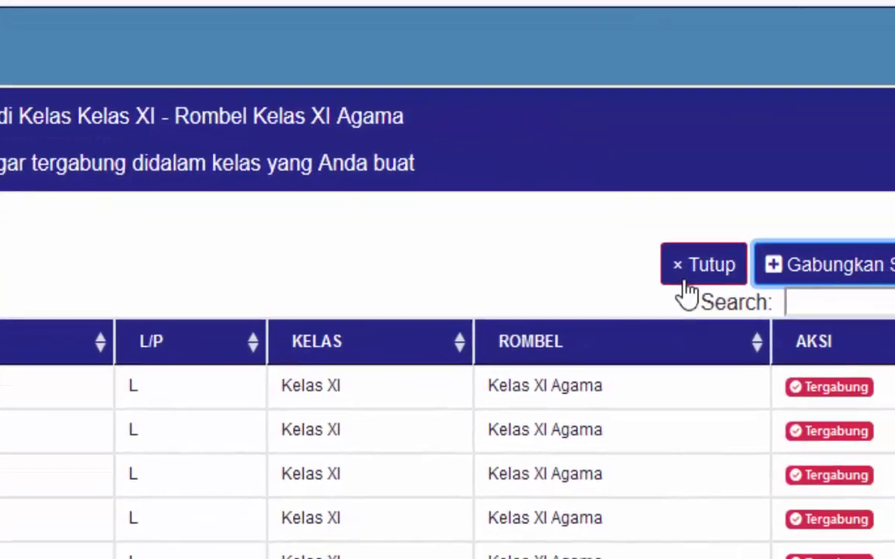
{"action": "left_click", "coordinate": [825, 284]}
- Look through the list of students joined to Kelas XI Agama
{"action": "scroll", "coordinate": [477, 330], "scroll_direction": "down", "scroll_amount": 5}
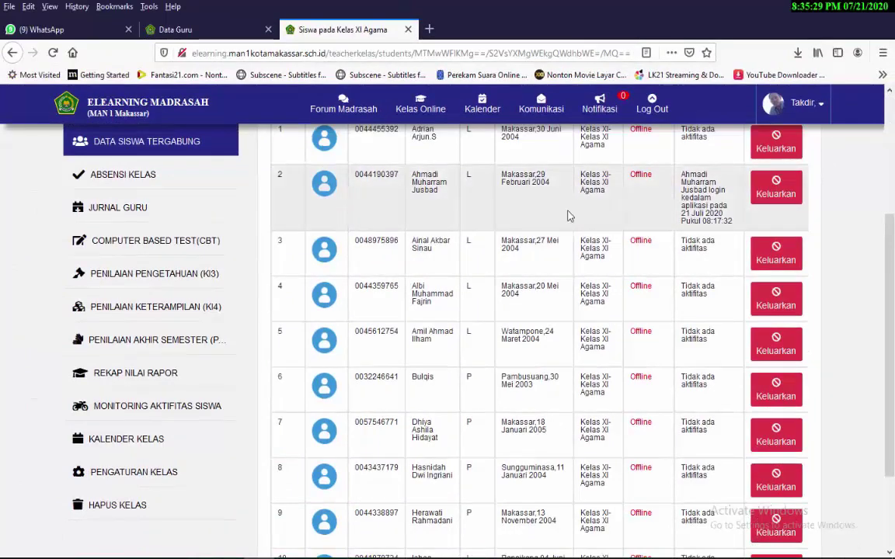
{"action": "scroll", "coordinate": [568, 216], "scroll_direction": "down", "scroll_amount": 3}
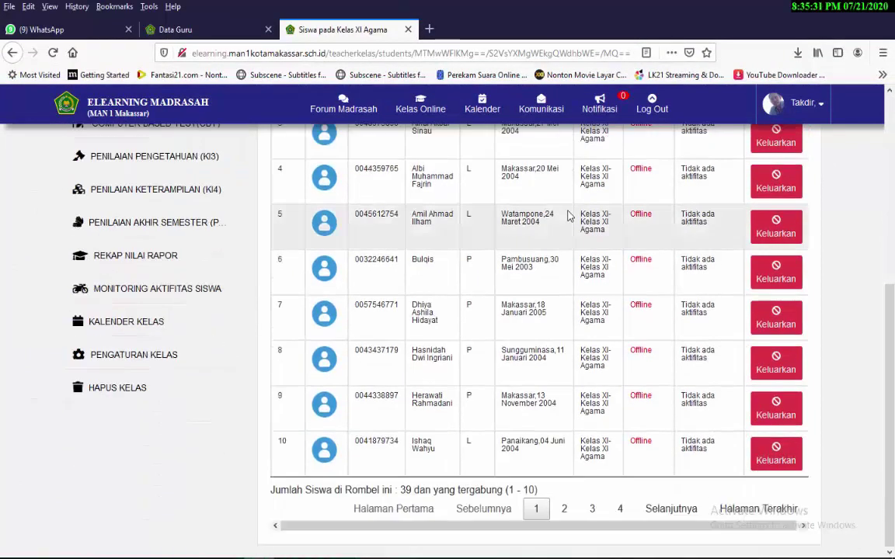
{"action": "scroll", "coordinate": [568, 216], "scroll_direction": "up", "scroll_amount": 8}
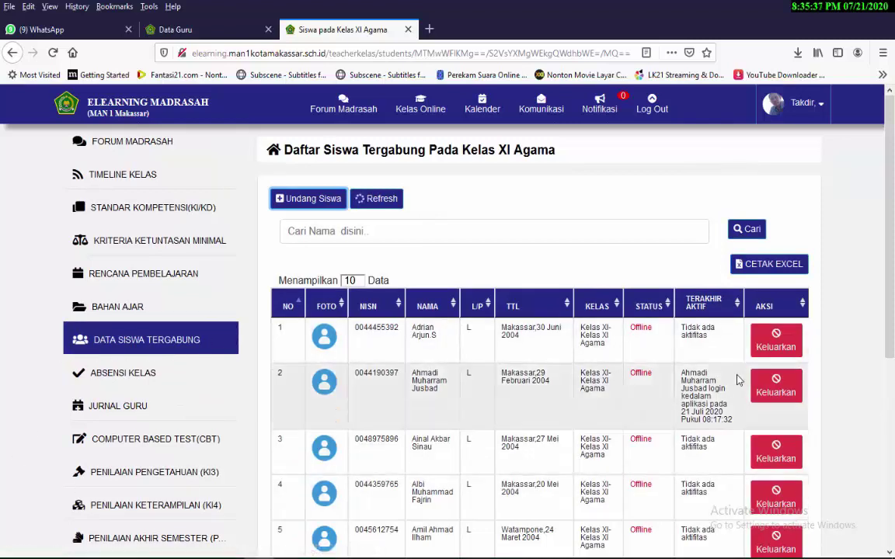
- Open Kelas XI Agama's Absensi Kelas page and examine the Rekap Konfirmasi Kehadiran table across all students and dates of Juli 2020
{"action": "left_click", "coordinate": [114, 377]}
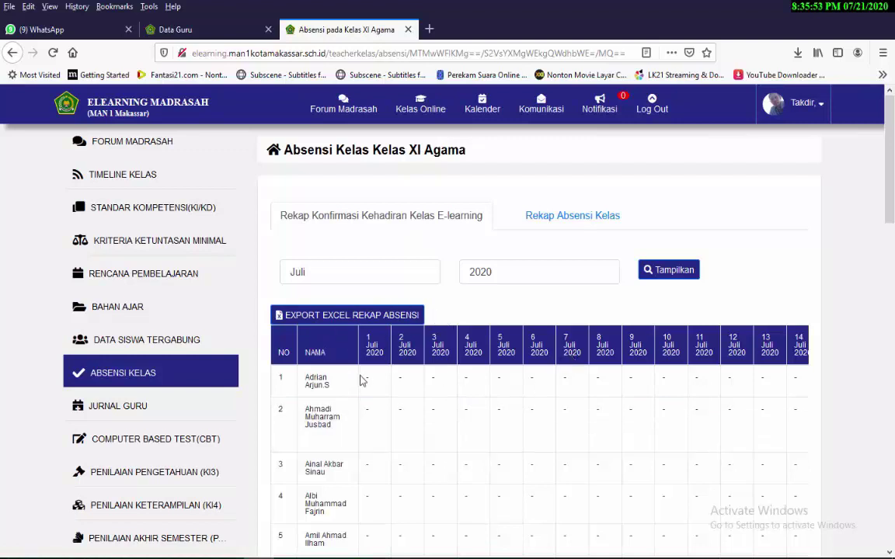
{"action": "scroll", "coordinate": [422, 368], "scroll_direction": "down", "scroll_amount": 3}
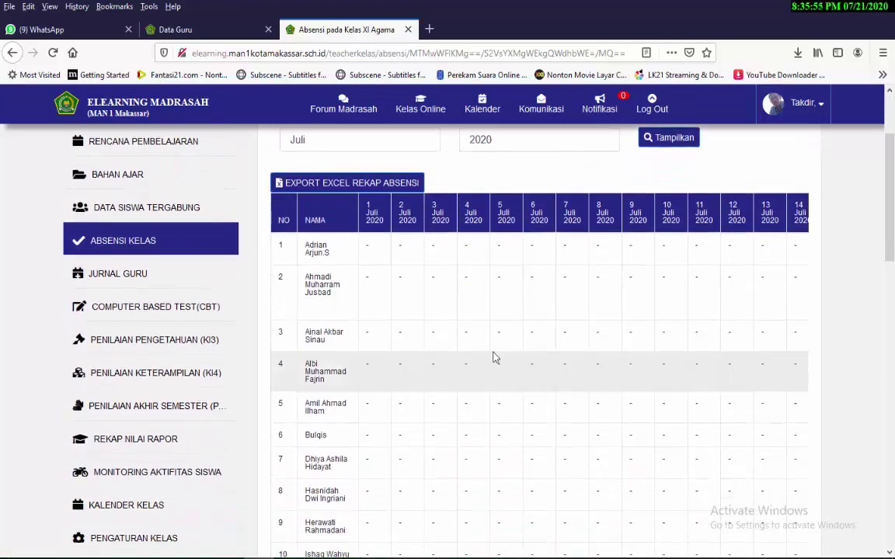
{"action": "scroll", "coordinate": [408, 302], "scroll_direction": "up", "scroll_amount": 2}
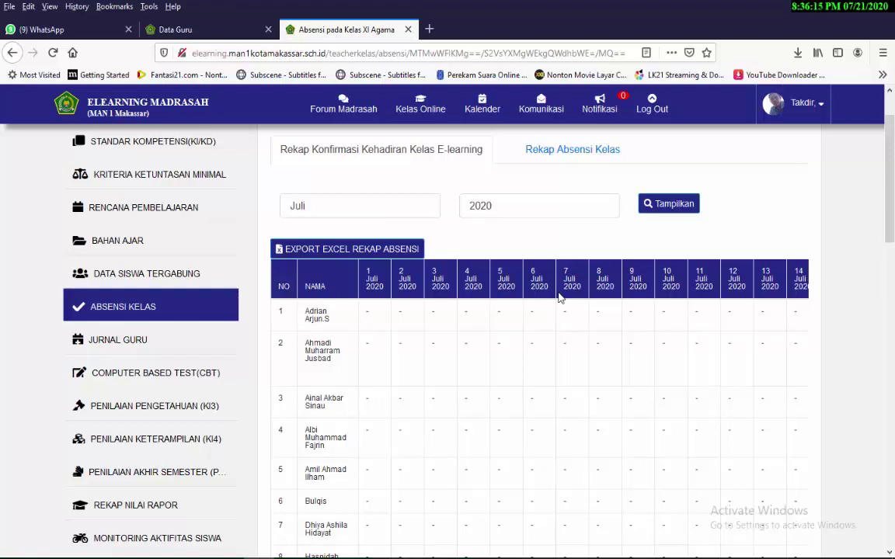
{"action": "scroll", "coordinate": [559, 297], "scroll_direction": "down", "scroll_amount": 5}
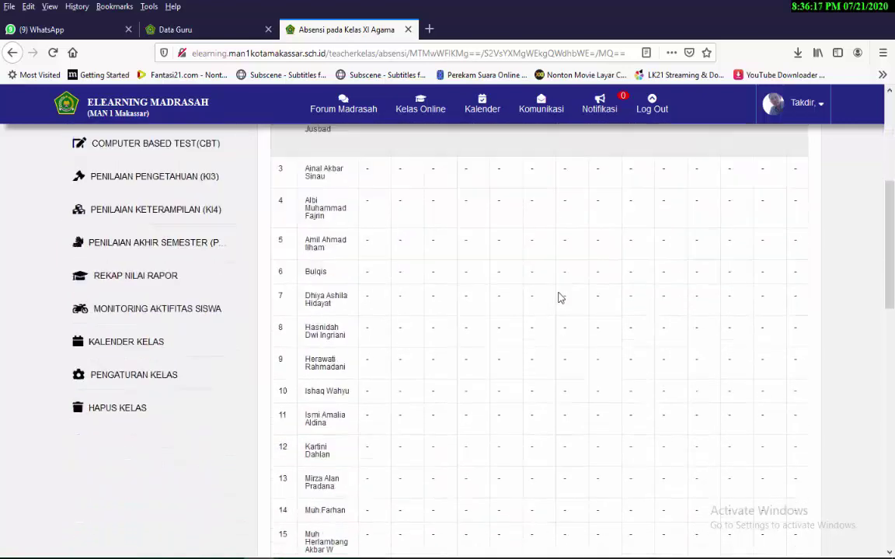
{"action": "scroll", "coordinate": [559, 298], "scroll_direction": "down", "scroll_amount": 9}
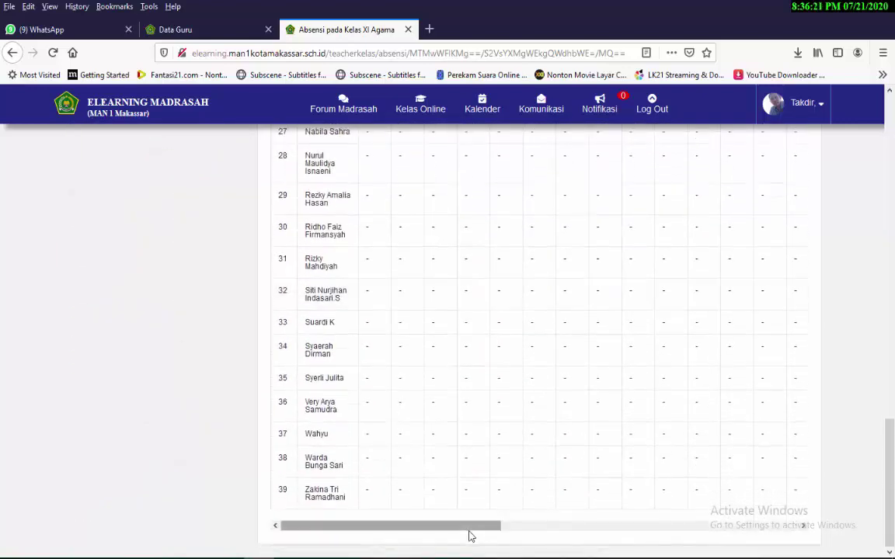
{"action": "left_click_drag", "start_coordinate": [469, 535], "coordinate": [659, 535]}
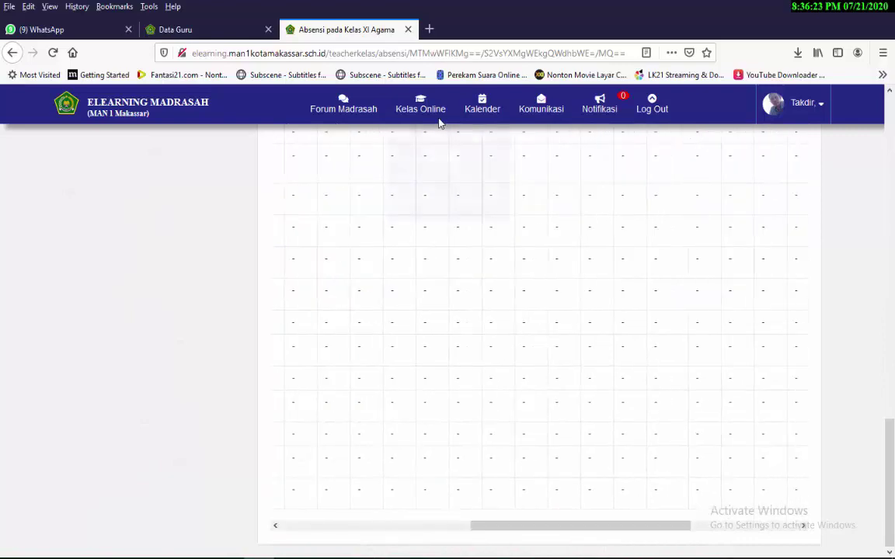
{"action": "scroll", "coordinate": [420, 208], "scroll_direction": "up", "scroll_amount": 3}
{"action": "scroll", "coordinate": [420, 208], "scroll_direction": "up", "scroll_amount": 6}
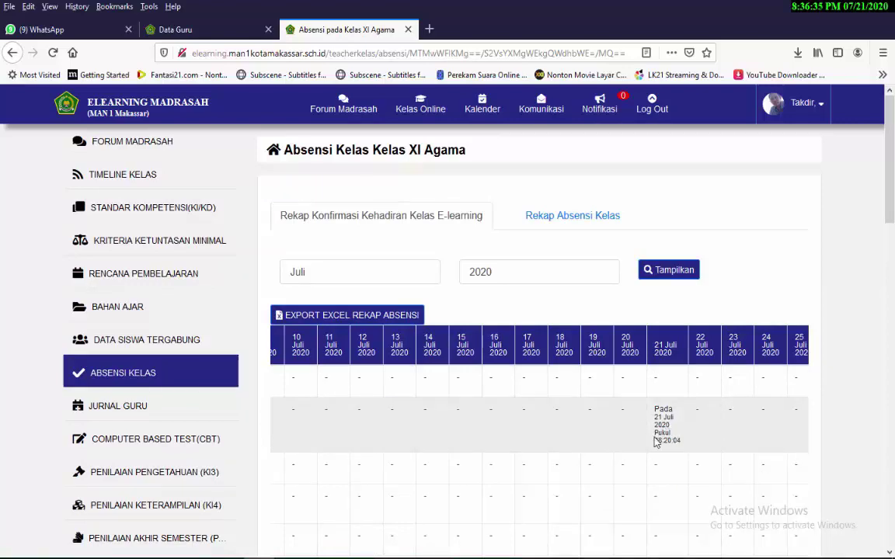
{"action": "scroll", "coordinate": [656, 441], "scroll_direction": "down", "scroll_amount": 10}
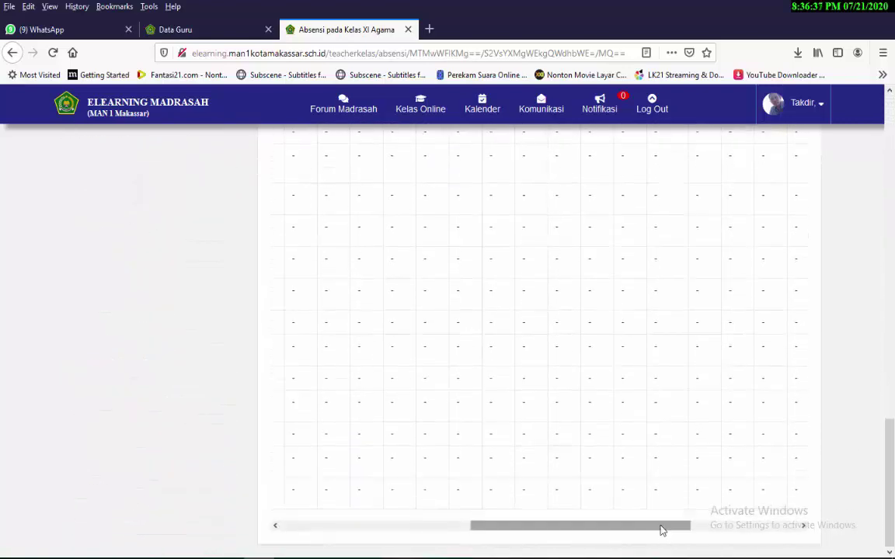
{"action": "left_click_drag", "start_coordinate": [495, 528], "coordinate": [420, 507]}
{"action": "scroll", "coordinate": [445, 276], "scroll_direction": "up", "scroll_amount": 5}
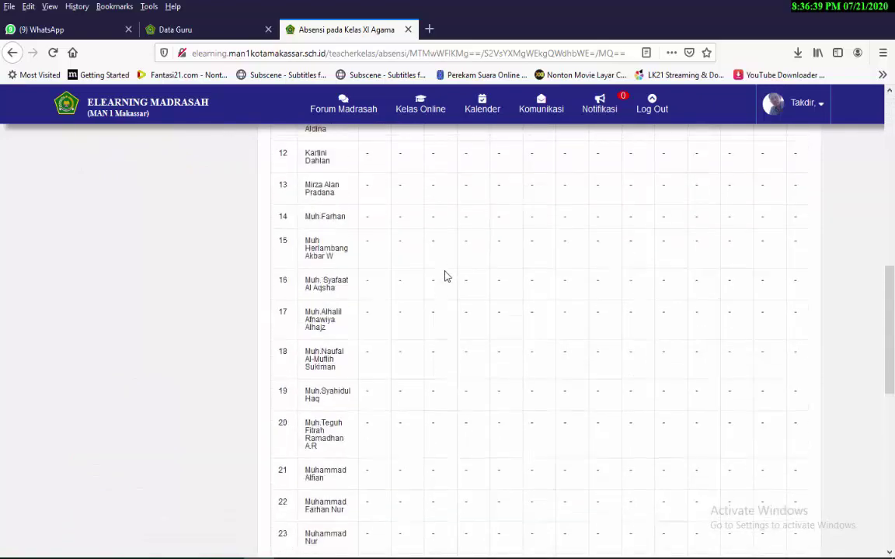
{"action": "scroll", "coordinate": [445, 276], "scroll_direction": "up", "scroll_amount": 8}
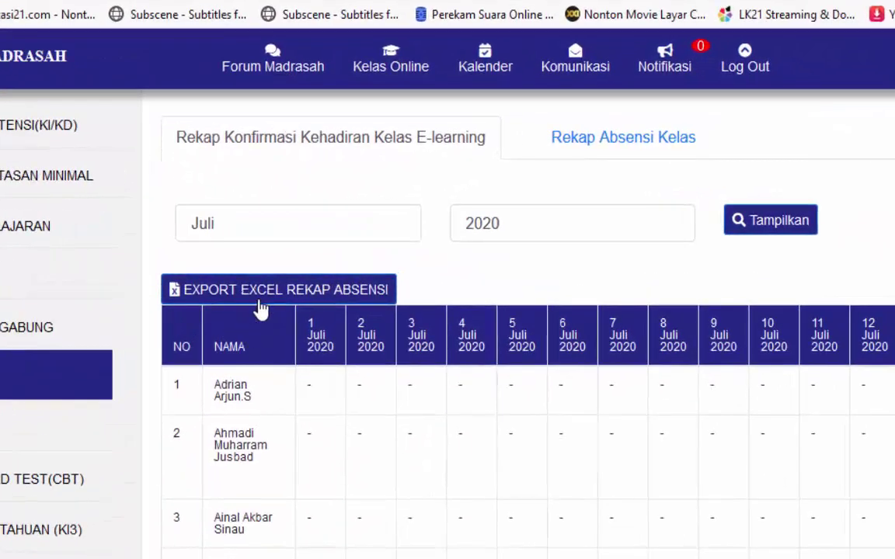
{"action": "scroll", "coordinate": [260, 308], "scroll_direction": "up", "scroll_amount": 2}
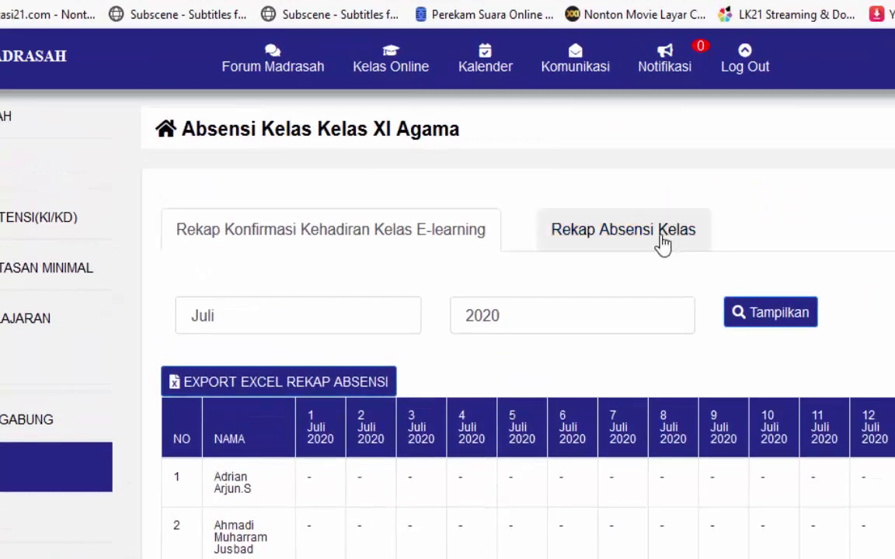
- Review the Rekap Absensi Kelas for Pertemuan Ke - 1, including the Status Absensi choices and the last students in the list
{"action": "left_click", "coordinate": [662, 244]}
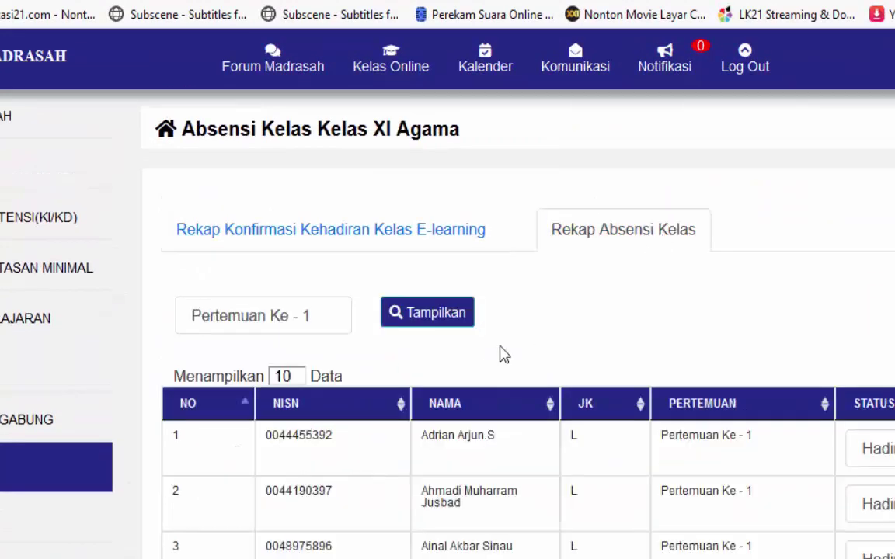
{"action": "scroll", "coordinate": [602, 283], "scroll_direction": "down", "scroll_amount": 2}
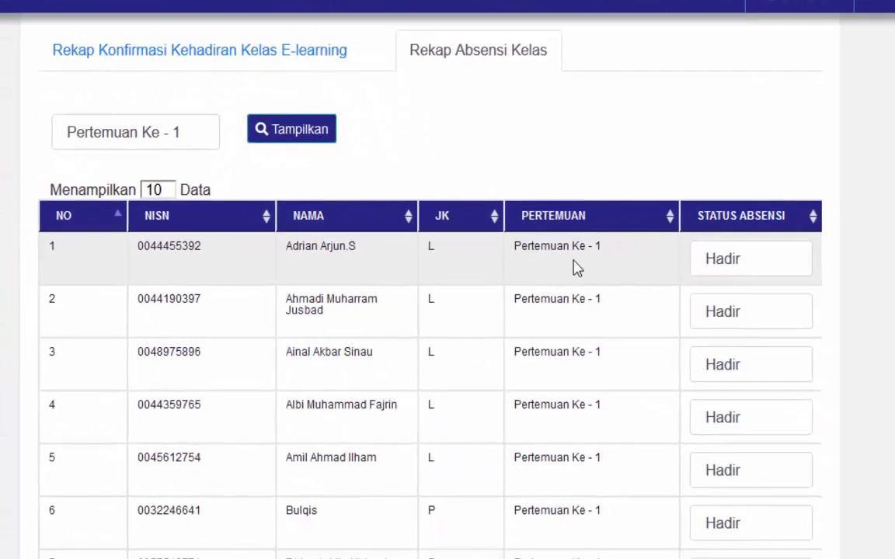
{"action": "left_click", "coordinate": [705, 278]}
{"action": "left_click", "coordinate": [704, 278]}
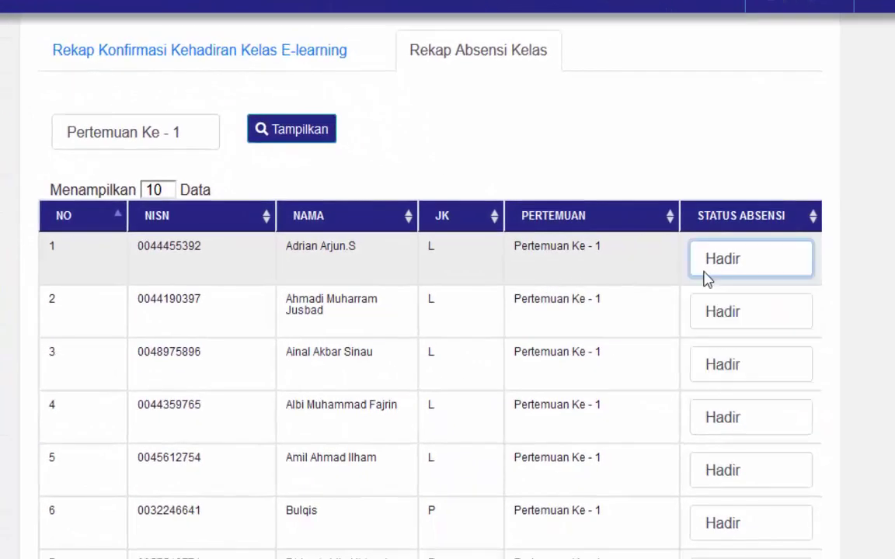
{"action": "scroll", "coordinate": [696, 281], "scroll_direction": "down", "scroll_amount": 4}
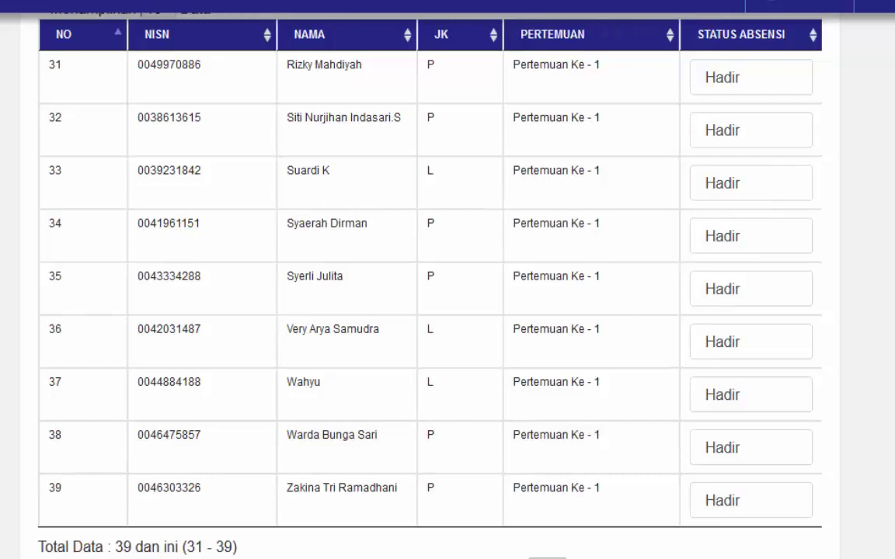
{"action": "scroll", "coordinate": [689, 356], "scroll_direction": "up", "scroll_amount": 4}
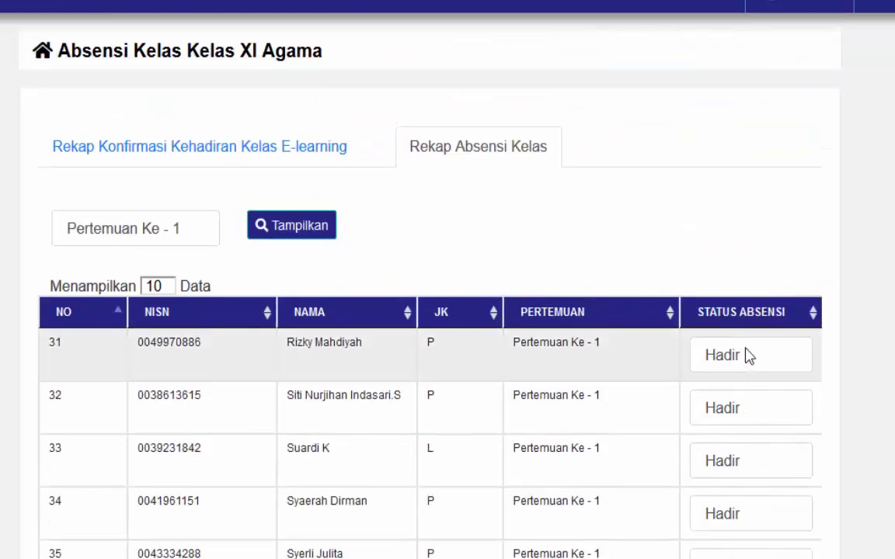
{"action": "scroll", "coordinate": [356, 235], "scroll_direction": "down", "scroll_amount": 3}
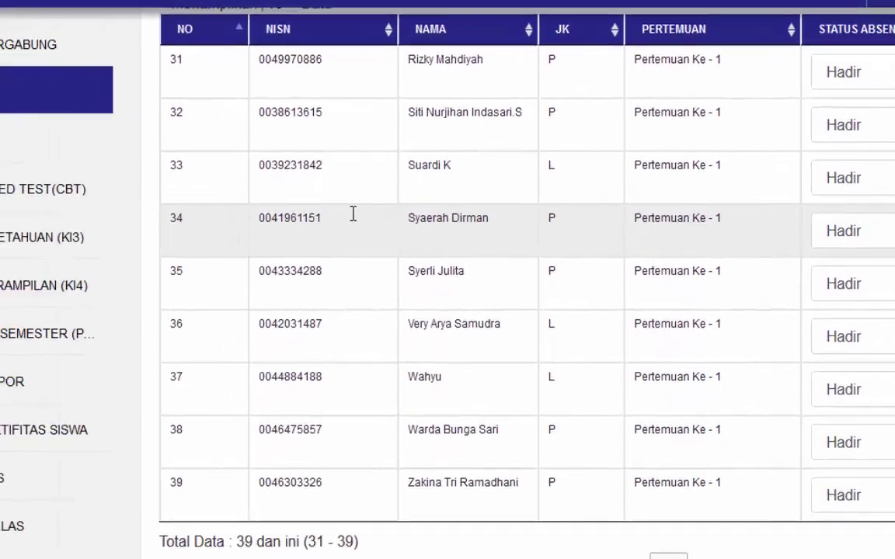
{"action": "scroll", "coordinate": [259, 181], "scroll_direction": "up", "scroll_amount": 3}
{"action": "scroll", "coordinate": [248, 109], "scroll_direction": "up", "scroll_amount": 1}
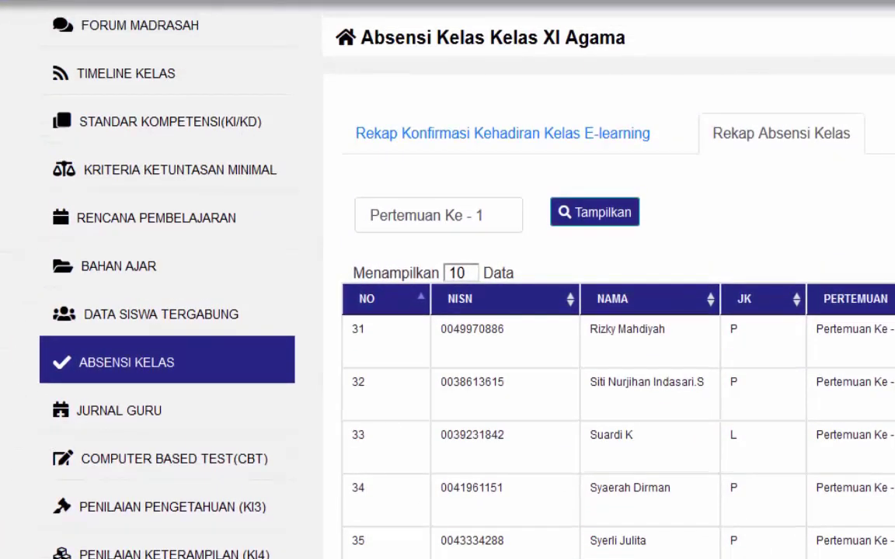
- Start a new Jurnal Guru event for Kelas XI Agama and set its Waktu Kejadian to 2020-07-21
{"action": "left_click", "coordinate": [190, 420]}
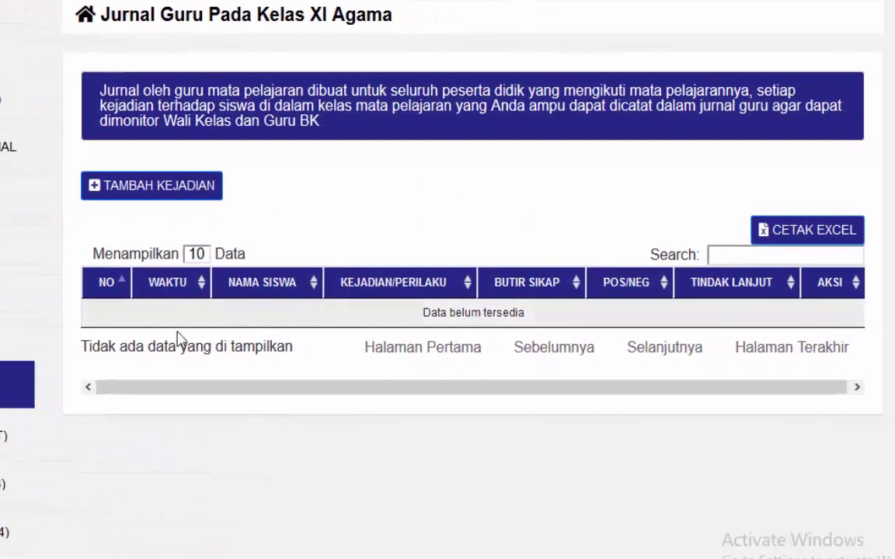
{"action": "left_click", "coordinate": [124, 196]}
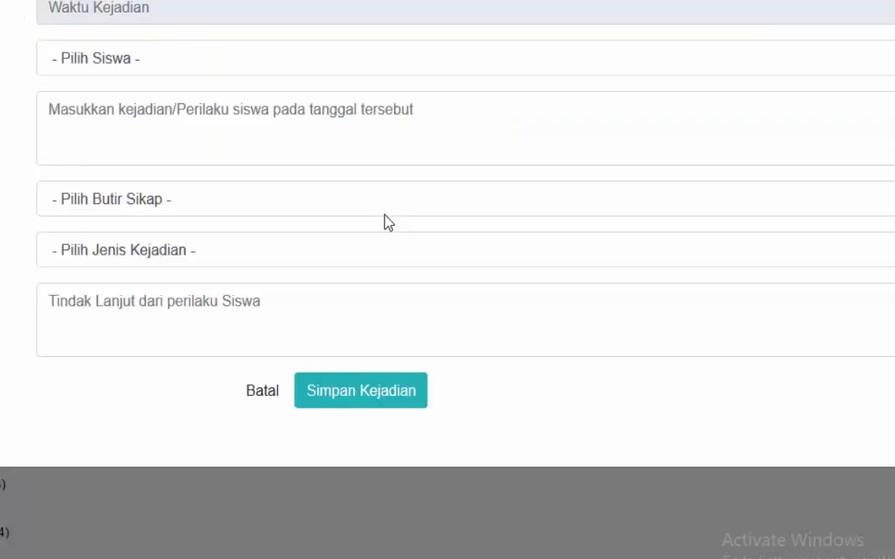
{"action": "left_click", "coordinate": [120, 13]}
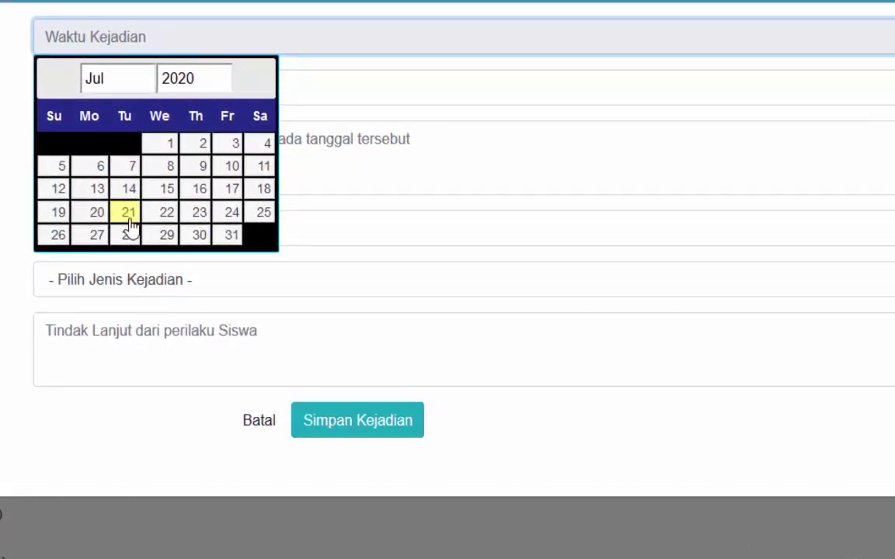
{"action": "left_click", "coordinate": [11, 148]}
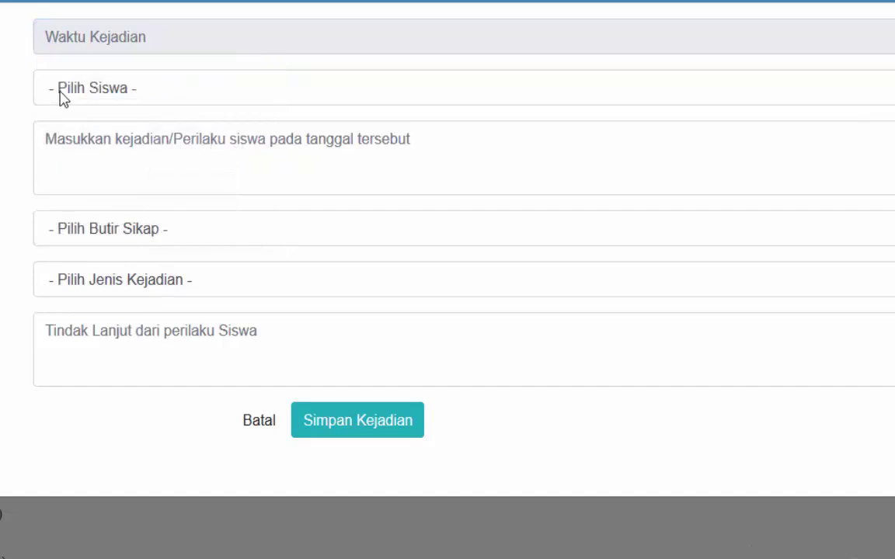
{"action": "left_click", "coordinate": [70, 44]}
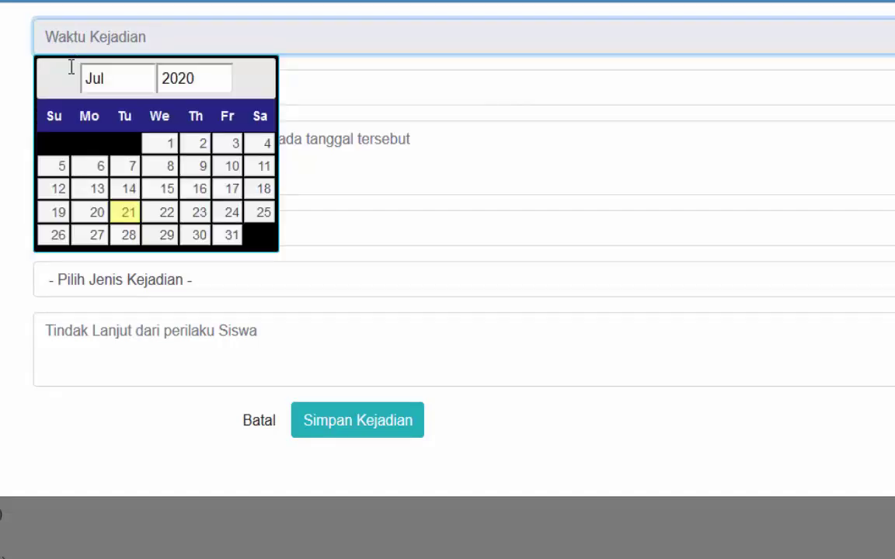
{"action": "left_click", "coordinate": [126, 213]}
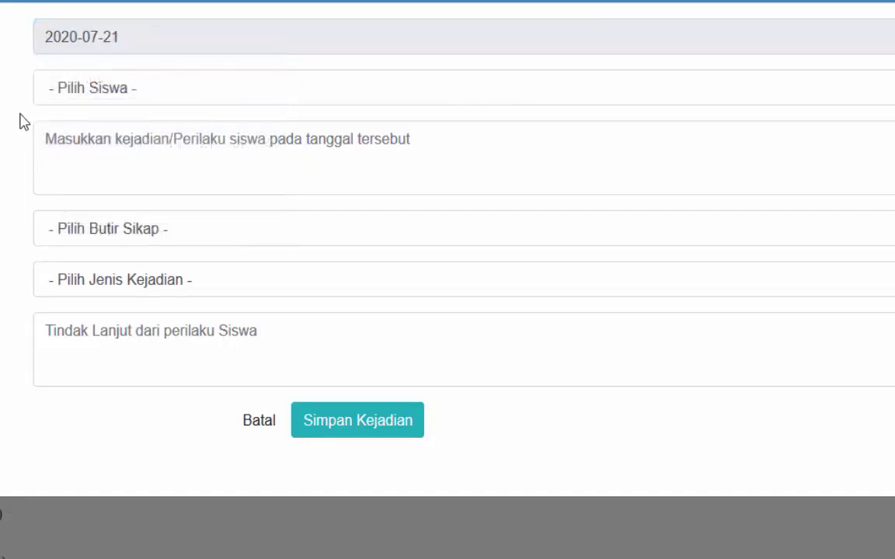
- Choose the first listed student as Nama Siswa and enter "Keluar dari kelas tanpa izin" as the Kejadian/perilaku
{"action": "left_click", "coordinate": [54, 90]}
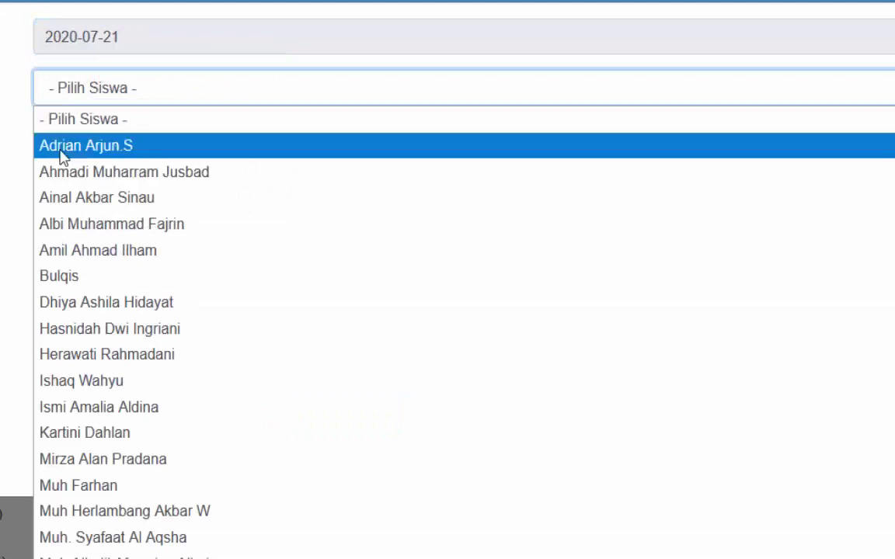
{"action": "left_click", "coordinate": [63, 155]}
{"action": "left_click", "coordinate": [98, 176]}
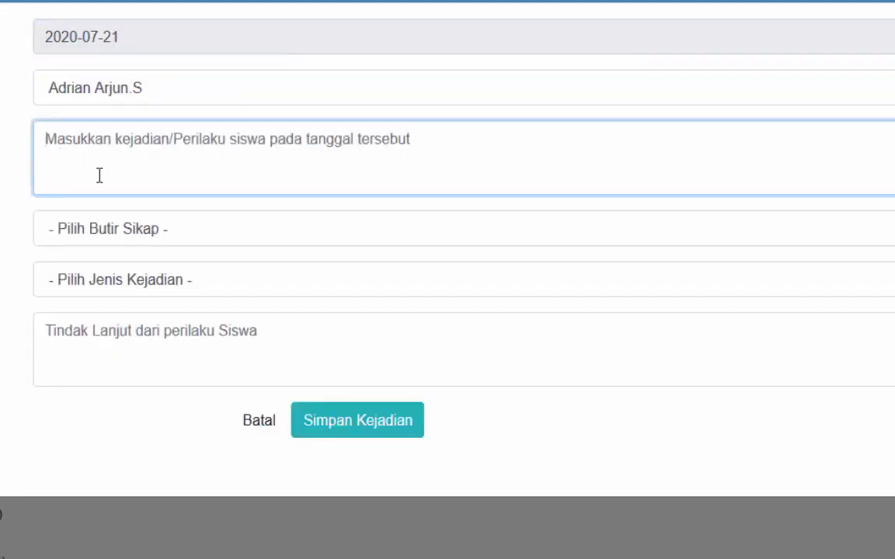
{"action": "type", "text": "Keluar dari ke"}
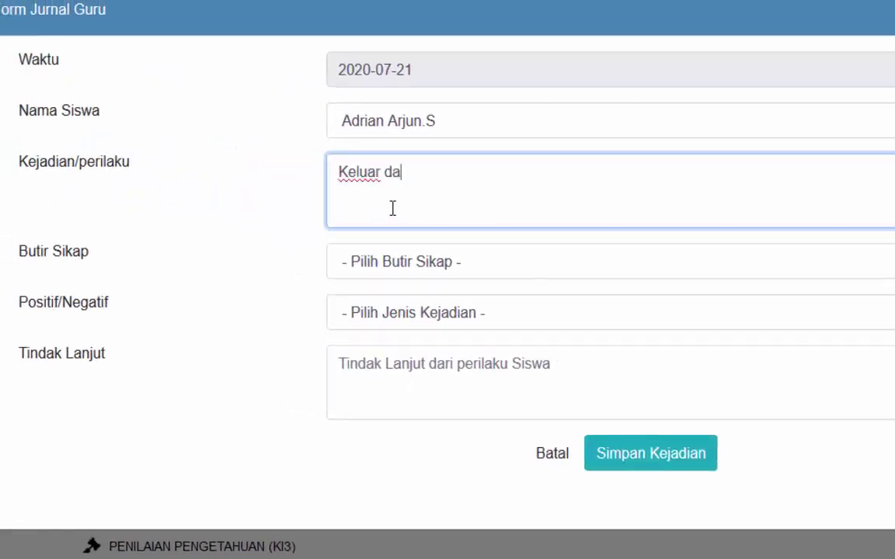
{"action": "key", "text": "BackSpace"}
{"action": "type", "text": "ri kelas "}
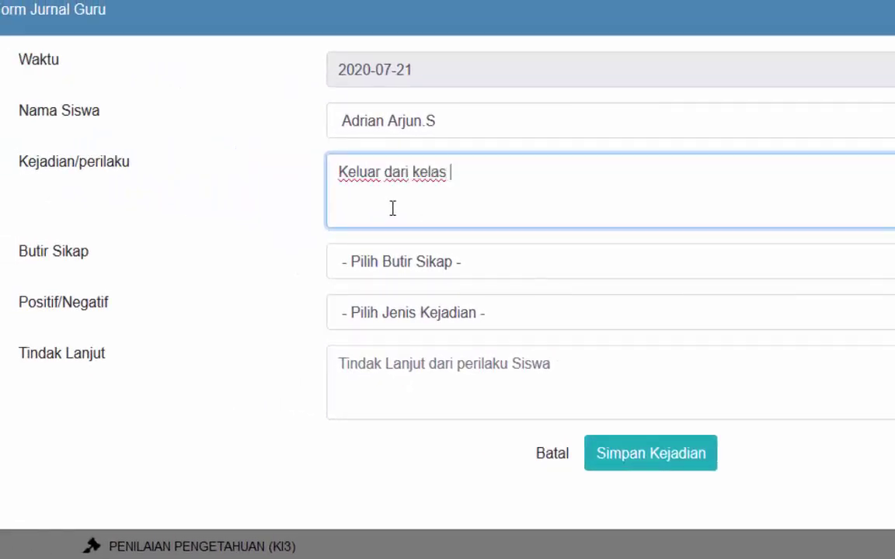
{"action": "type", "text": "tanpa izin"}
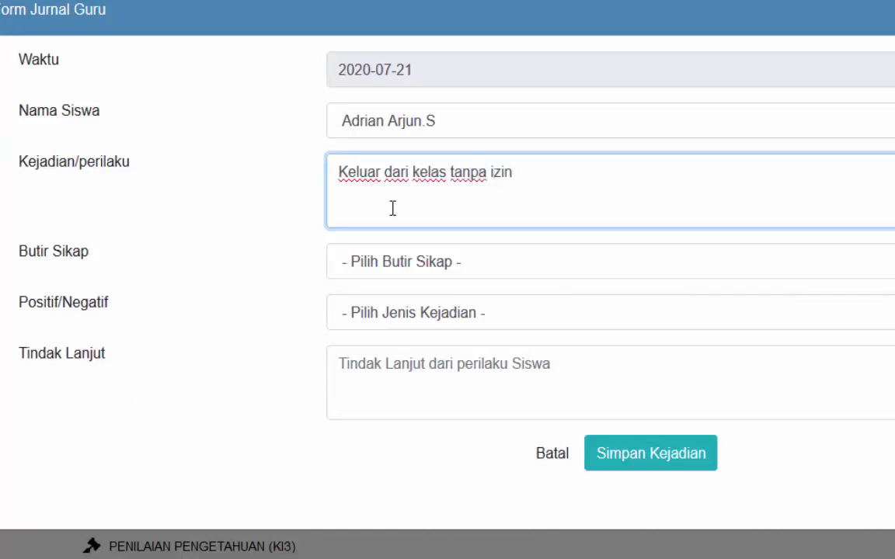
- Set the event's Butir Sikap to Disiplin and its Positif/Negatif type to Negatif (-)
{"action": "left_click", "coordinate": [386, 253]}
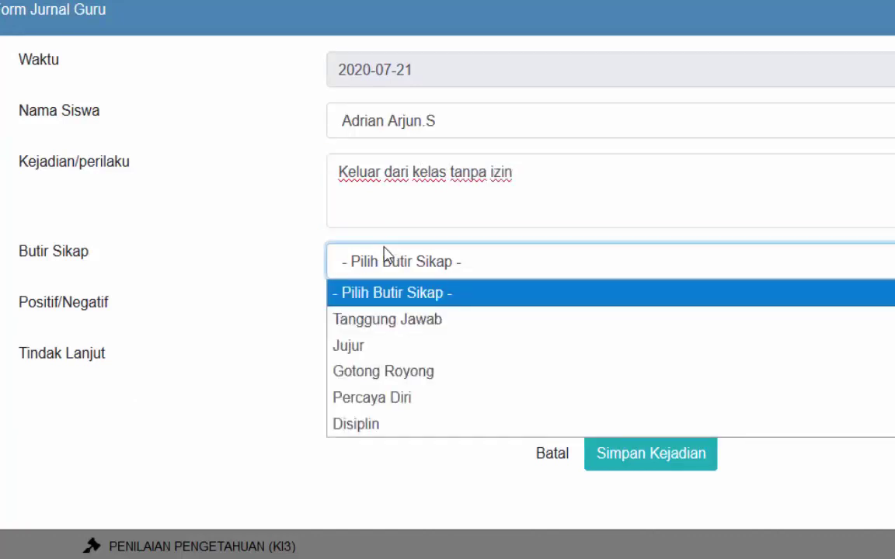
{"action": "left_click", "coordinate": [386, 425]}
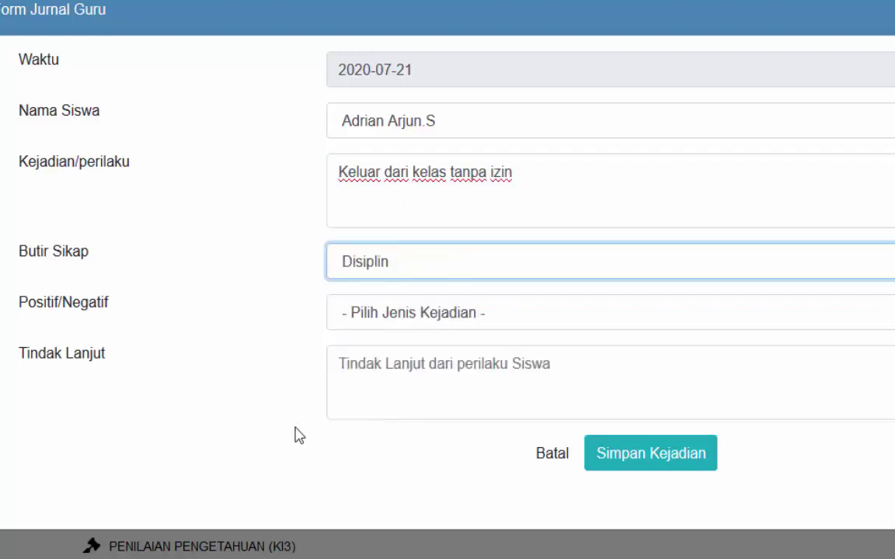
{"action": "left_click", "coordinate": [382, 319]}
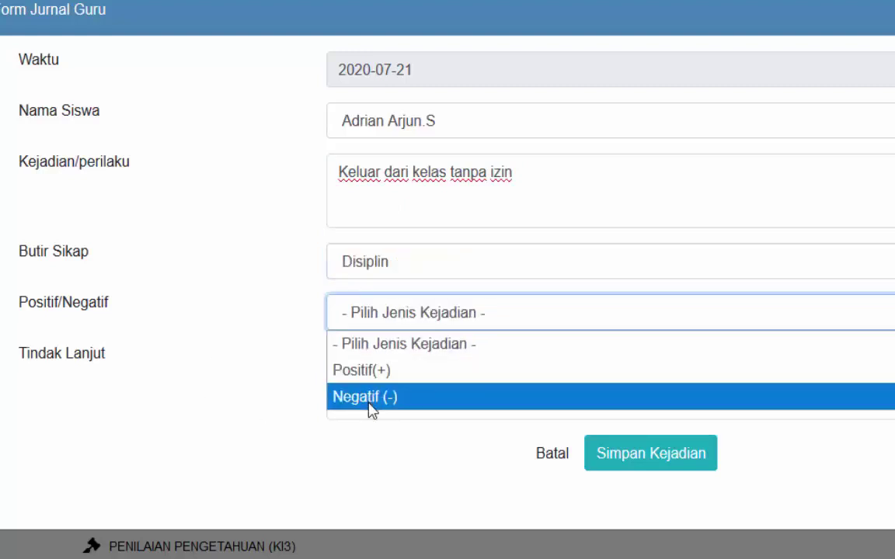
{"action": "key", "text": "Escape"}
{"action": "key", "text": "Down"}
{"action": "key", "text": "Down"}
- Enter "Di arahkan" as the Tindak Lanjut, save the event and check its entry in the Jurnal Guru table
{"action": "left_click", "coordinate": [374, 355]}
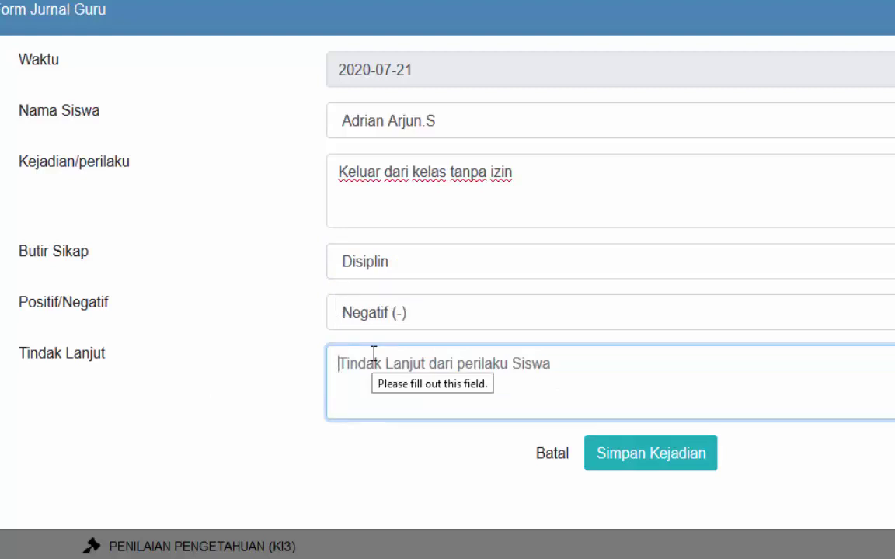
{"action": "type", "text": "Di arahkan"}
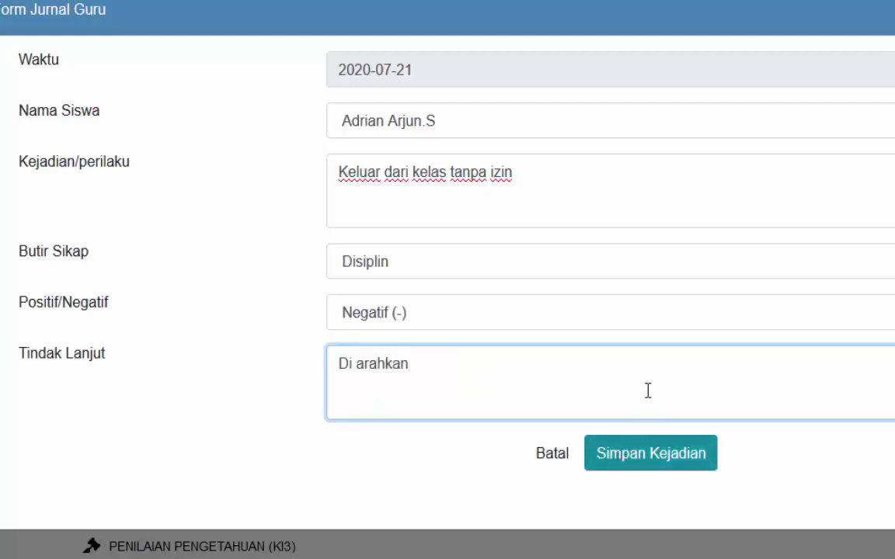
{"action": "left_click", "coordinate": [628, 463]}
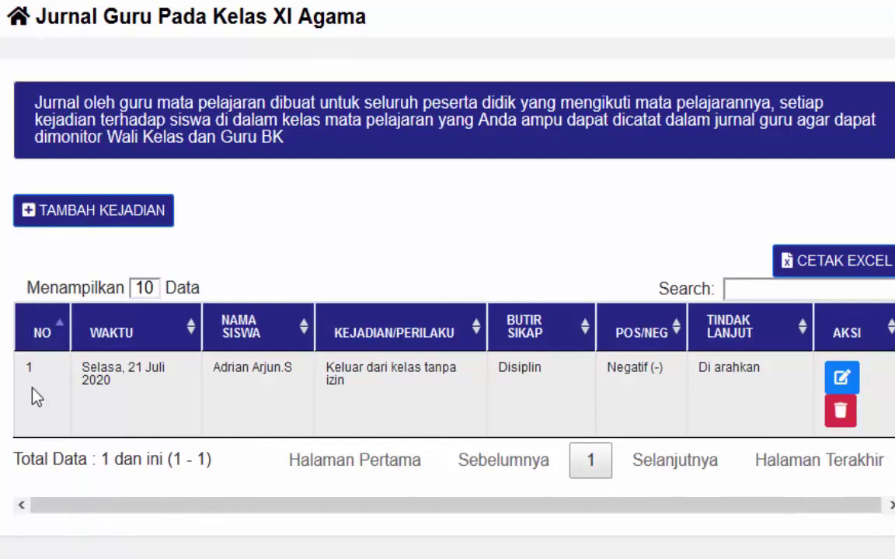
{"action": "scroll", "coordinate": [223, 389], "scroll_direction": "down", "scroll_amount": 3}
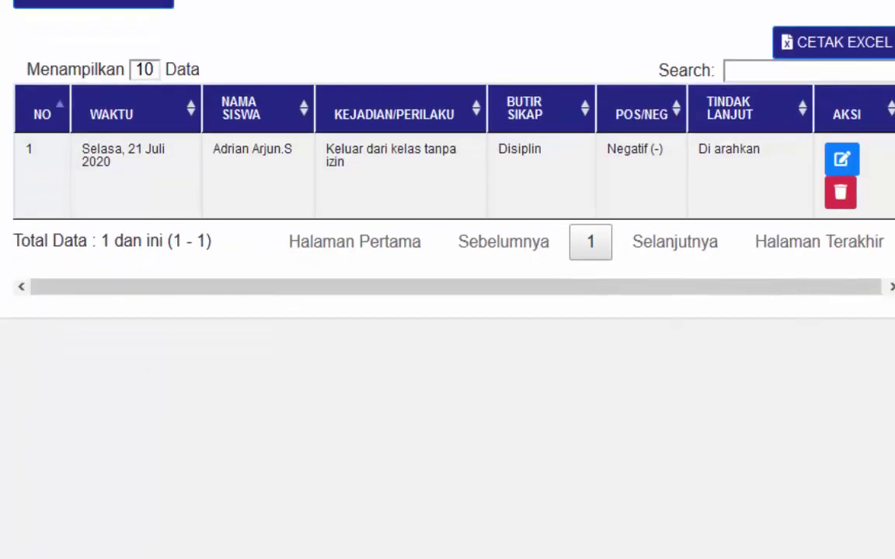
{"action": "scroll", "coordinate": [447, 280], "scroll_direction": "up", "scroll_amount": 2}
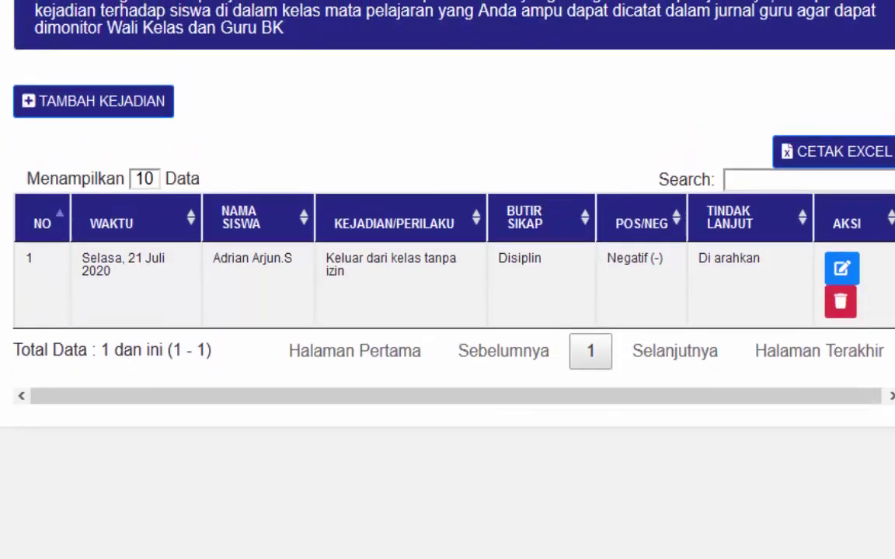